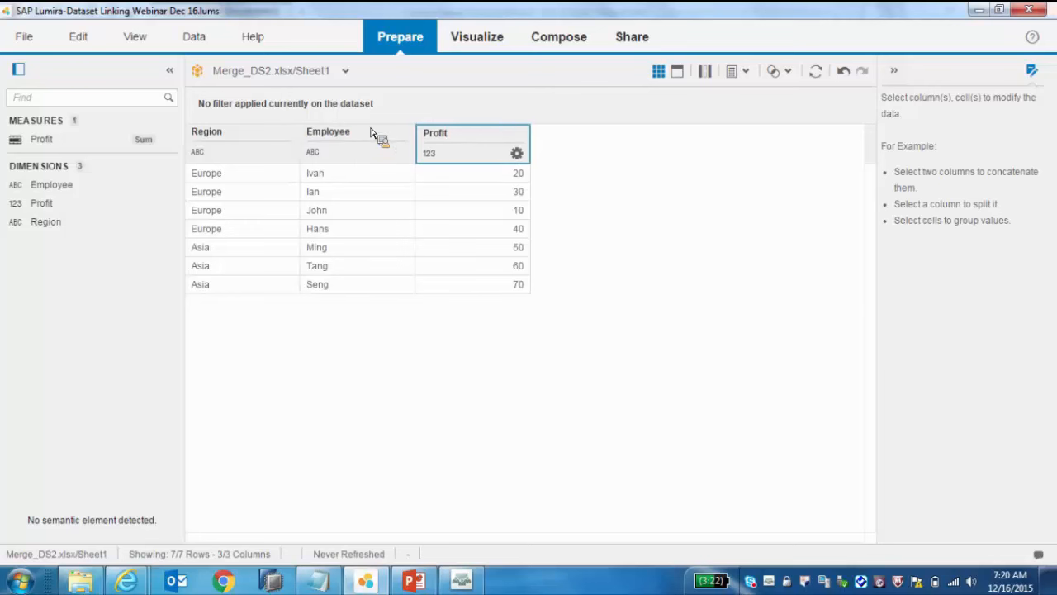
Step: Examine the contents of Dataset 1, Dataset 2 and Dataset 3, including all the columns of Dataset 3
{"action": "left_click", "coordinate": [346, 71]}
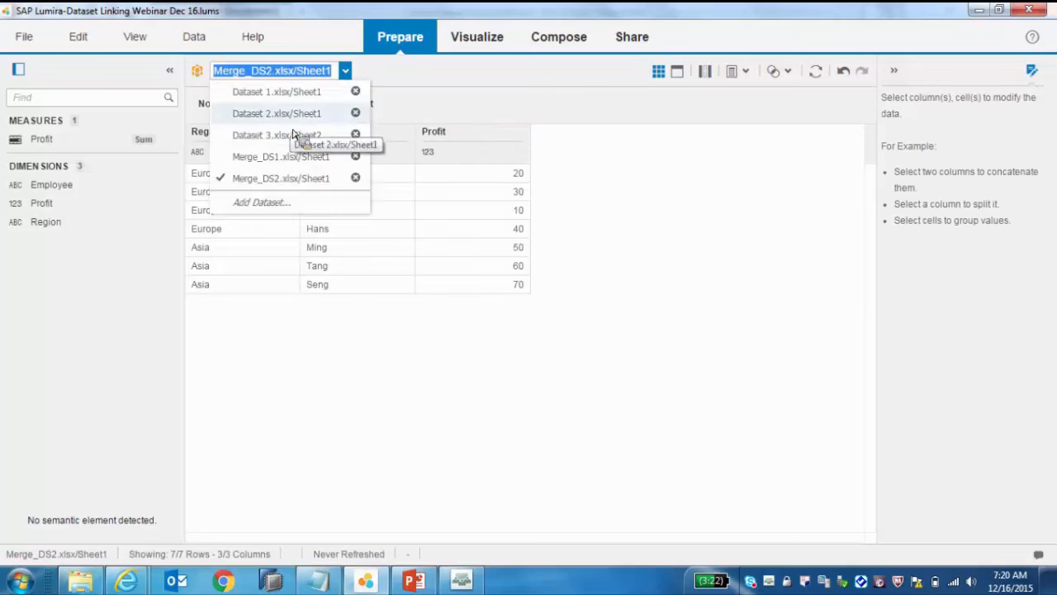
{"action": "left_click", "coordinate": [302, 103]}
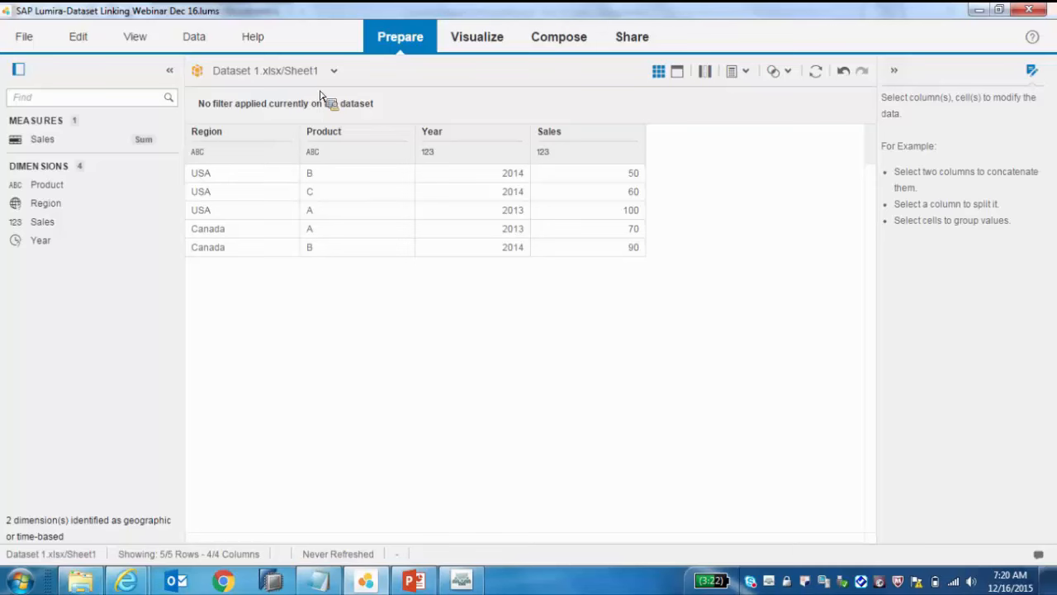
{"action": "left_click", "coordinate": [333, 71]}
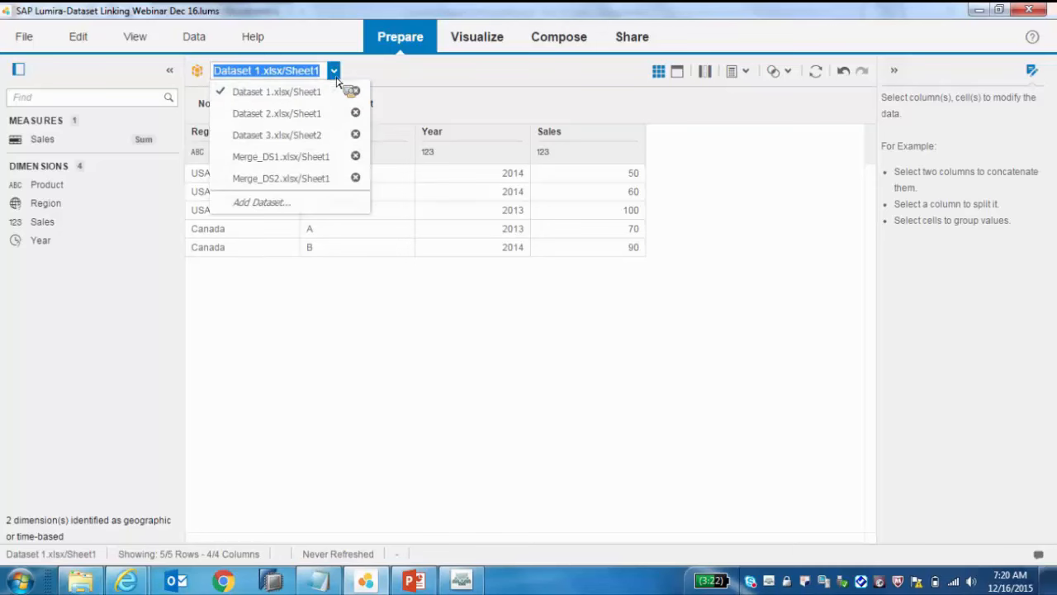
{"action": "left_click", "coordinate": [291, 114]}
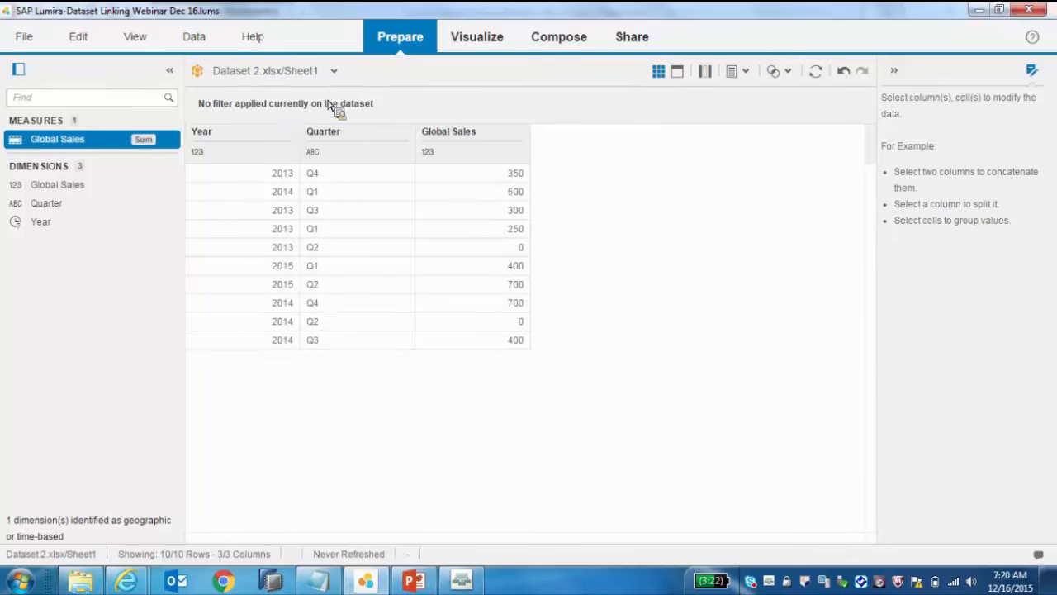
{"action": "left_click", "coordinate": [334, 73]}
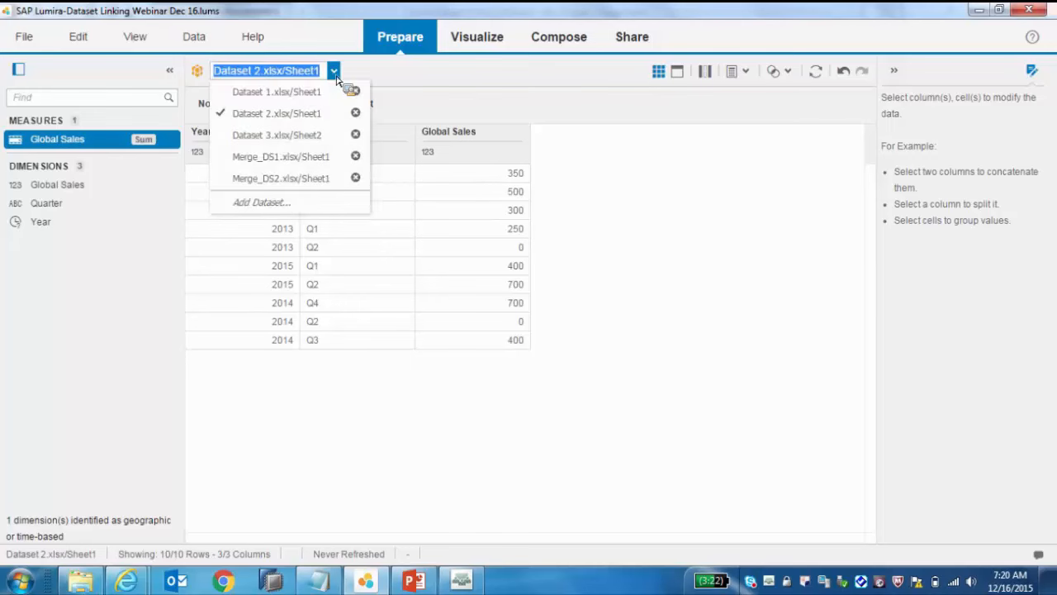
{"action": "left_click", "coordinate": [279, 136]}
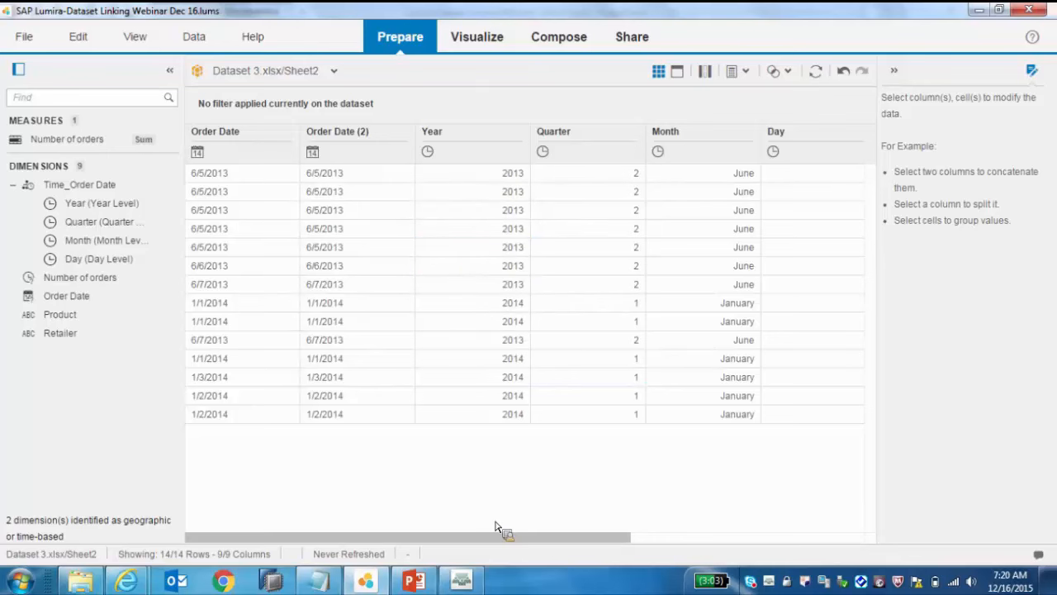
{"action": "left_click_drag", "start_coordinate": [479, 537], "coordinate": [653, 570]}
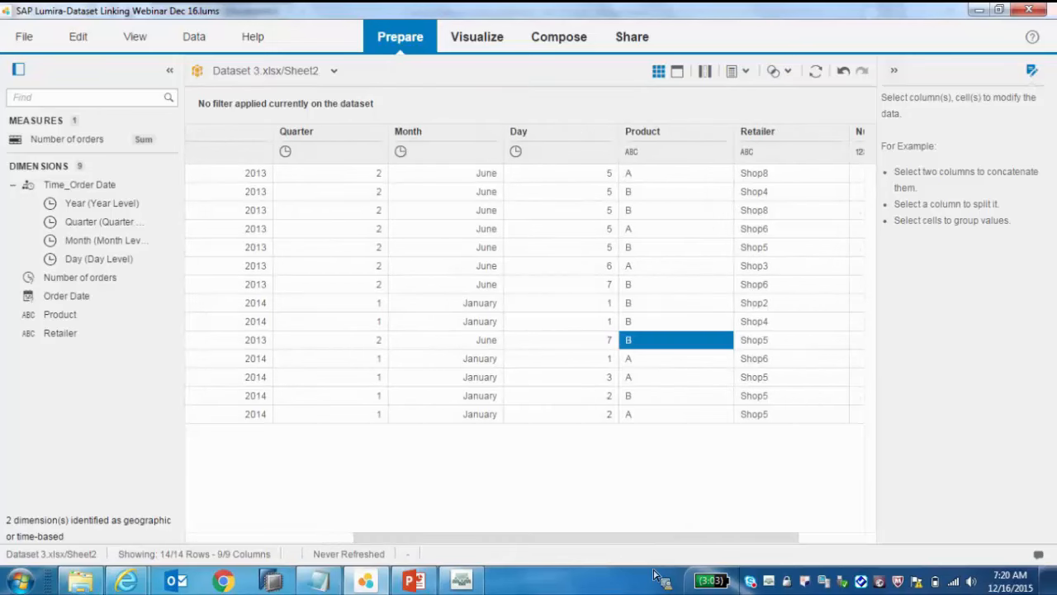
{"action": "left_click", "coordinate": [850, 537]}
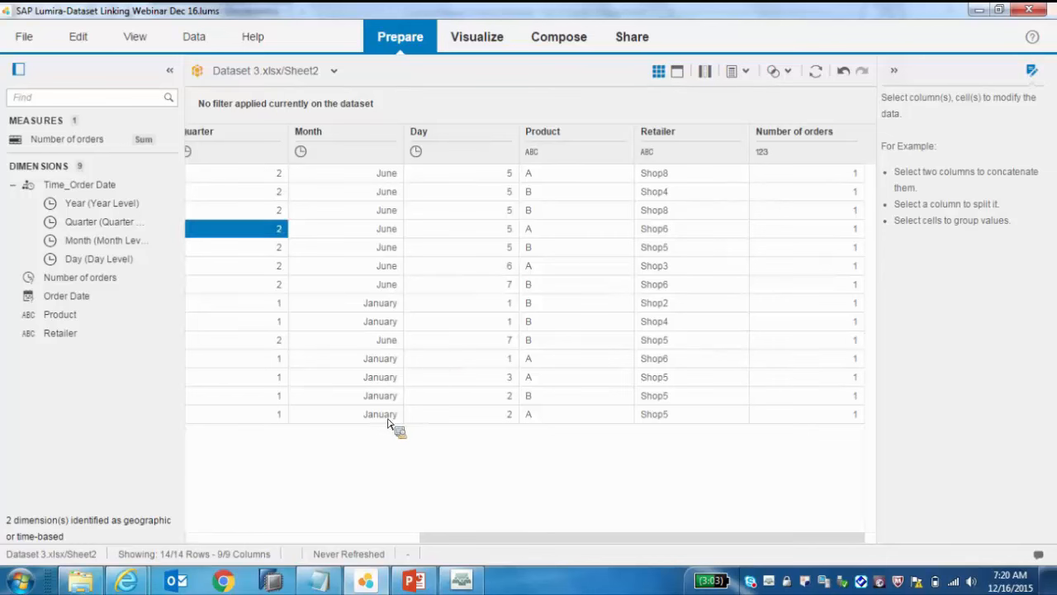
{"action": "left_click", "coordinate": [268, 538]}
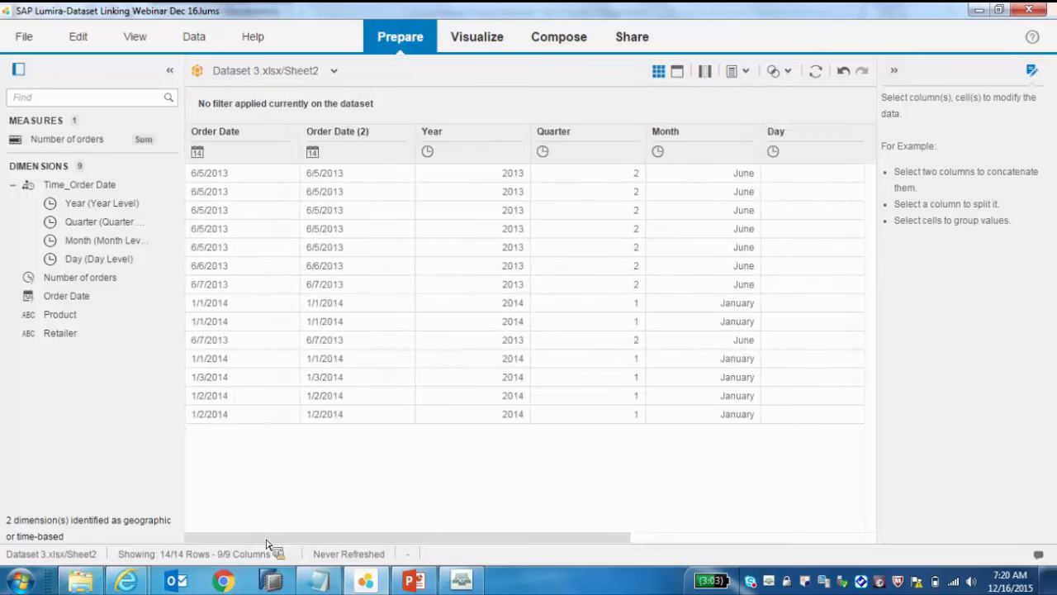
Step: Merge Merge_DS2.xlsx/Sheet1 into Merge_DS1.xlsx/Sheet1 with a left outer join, using the suggested Employee columns as the key
{"action": "left_click", "coordinate": [334, 71]}
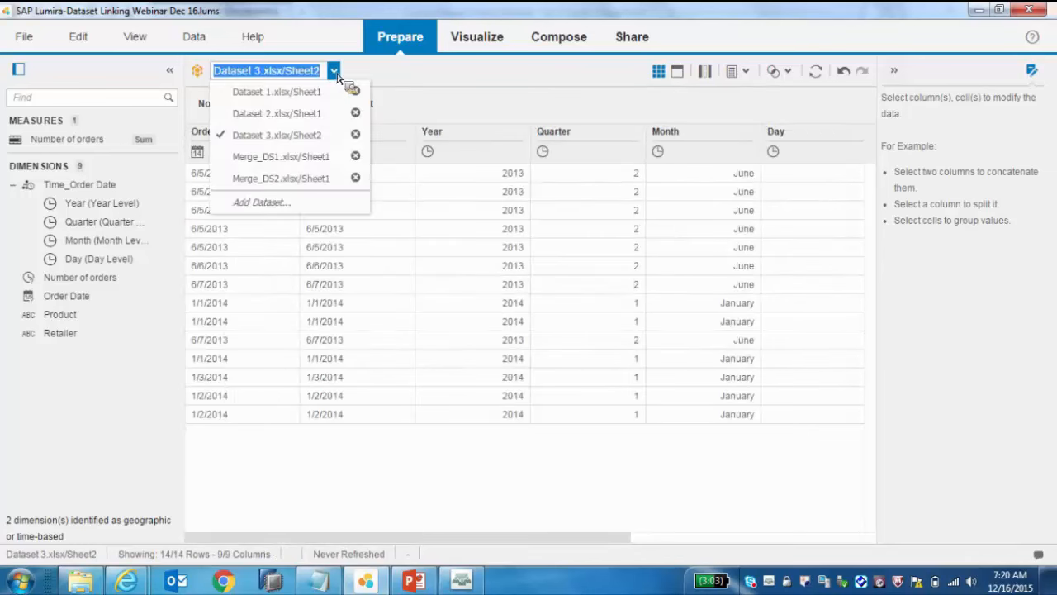
{"action": "left_click", "coordinate": [281, 157]}
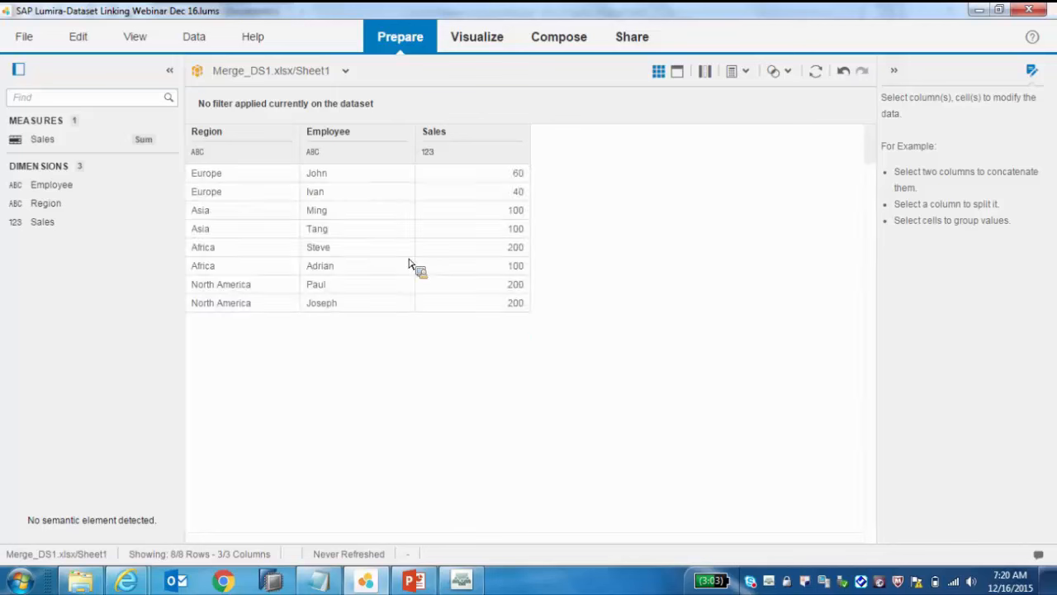
{"action": "left_click", "coordinate": [788, 73]}
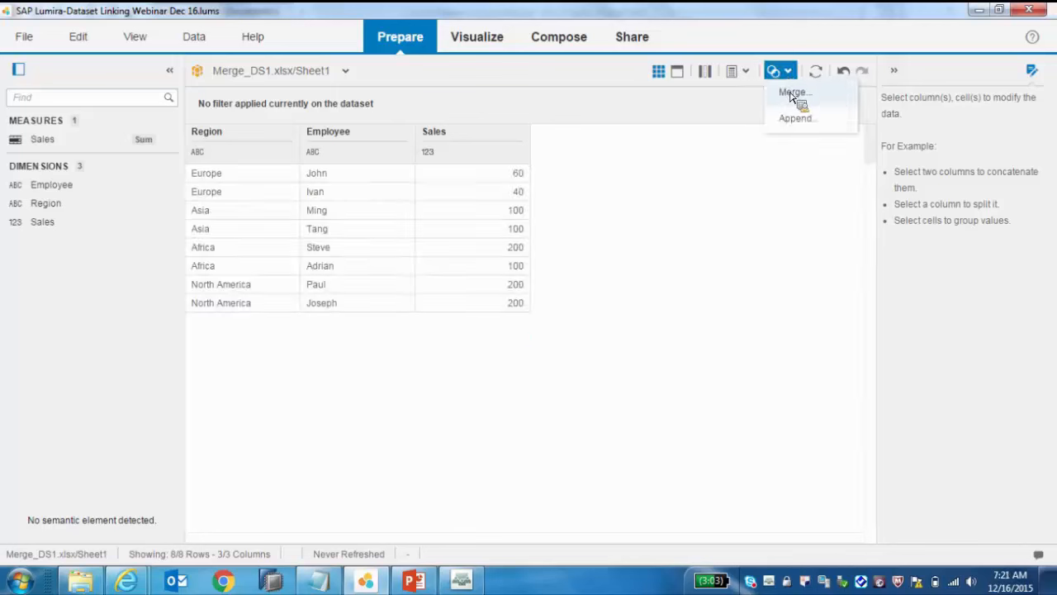
{"action": "left_click", "coordinate": [791, 93]}
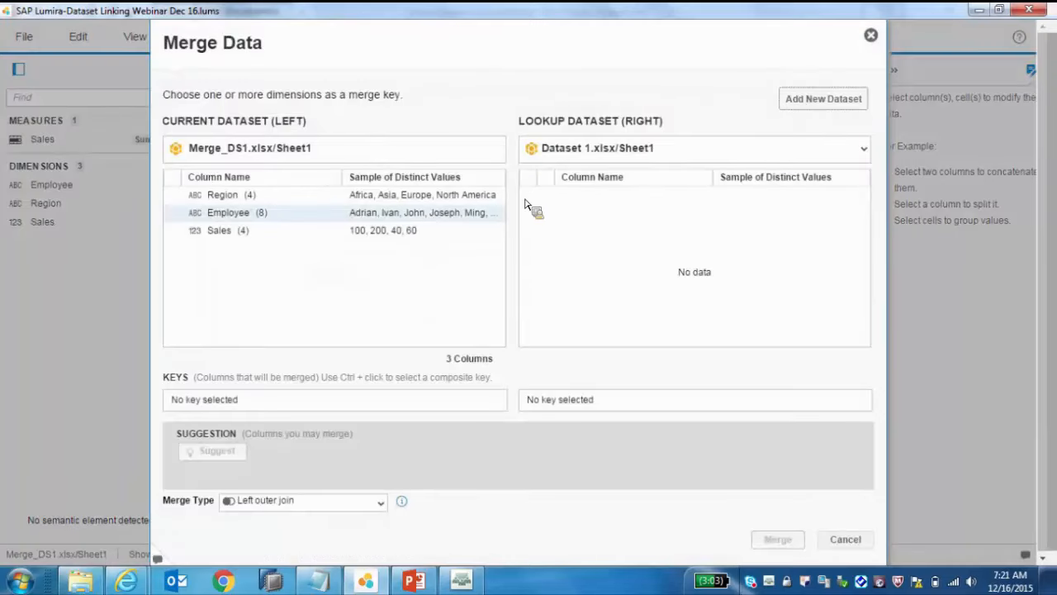
{"action": "left_click", "coordinate": [864, 149]}
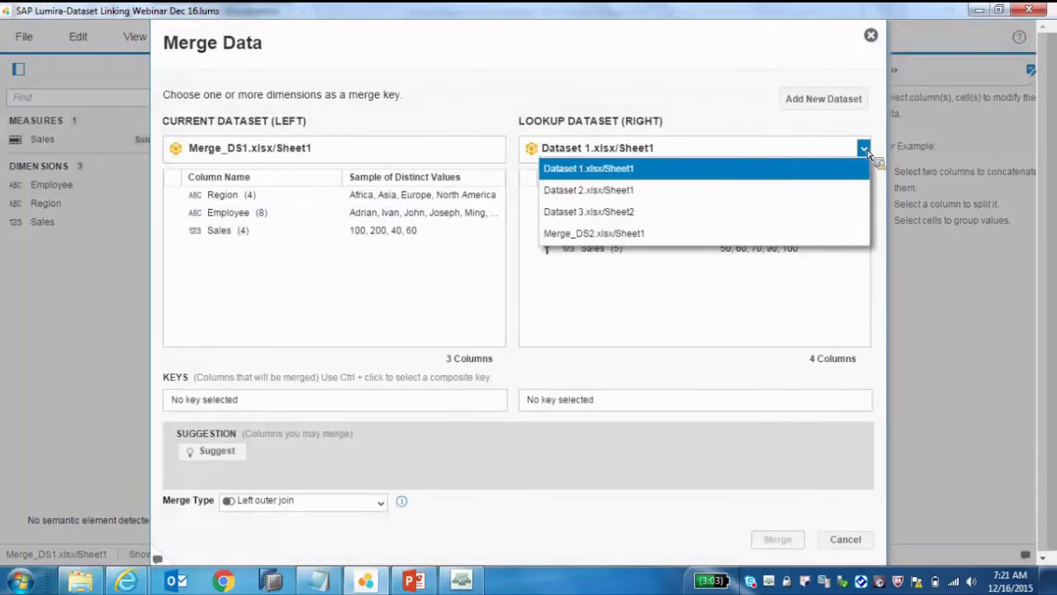
{"action": "left_click", "coordinate": [581, 235]}
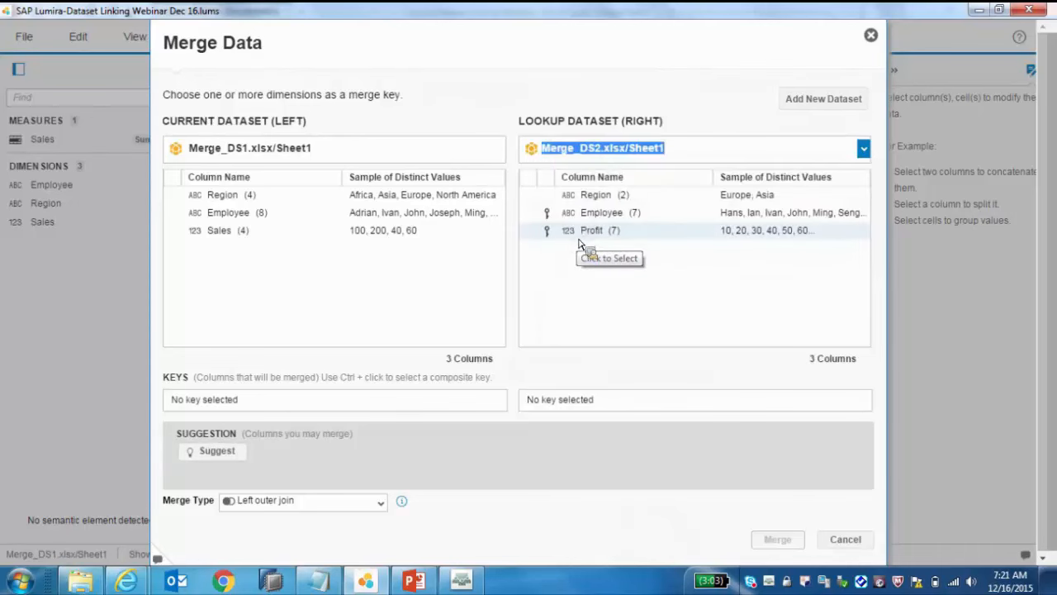
{"action": "left_click", "coordinate": [213, 451]}
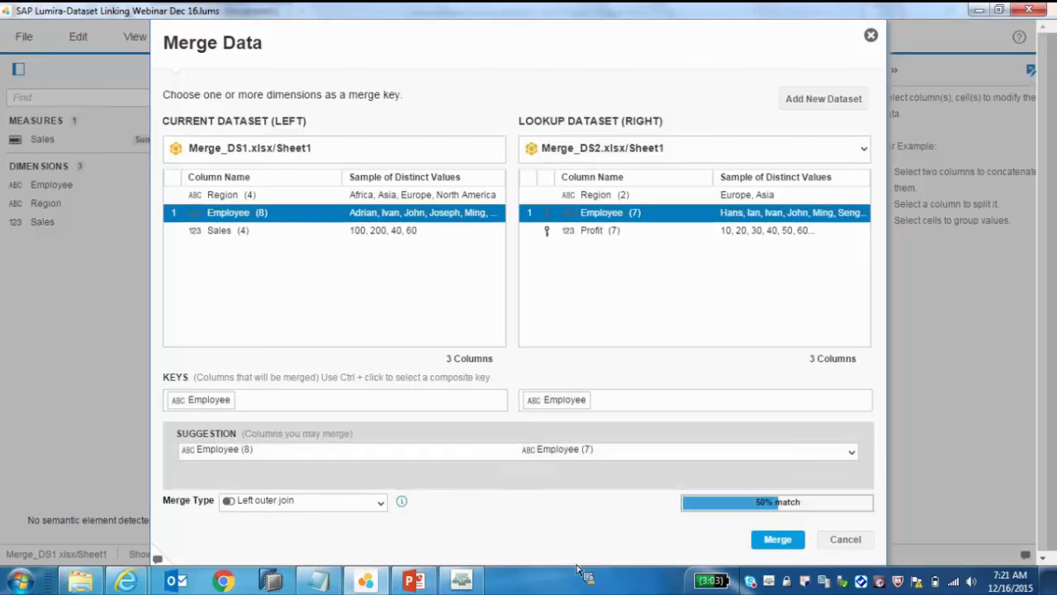
{"action": "left_click", "coordinate": [777, 541]}
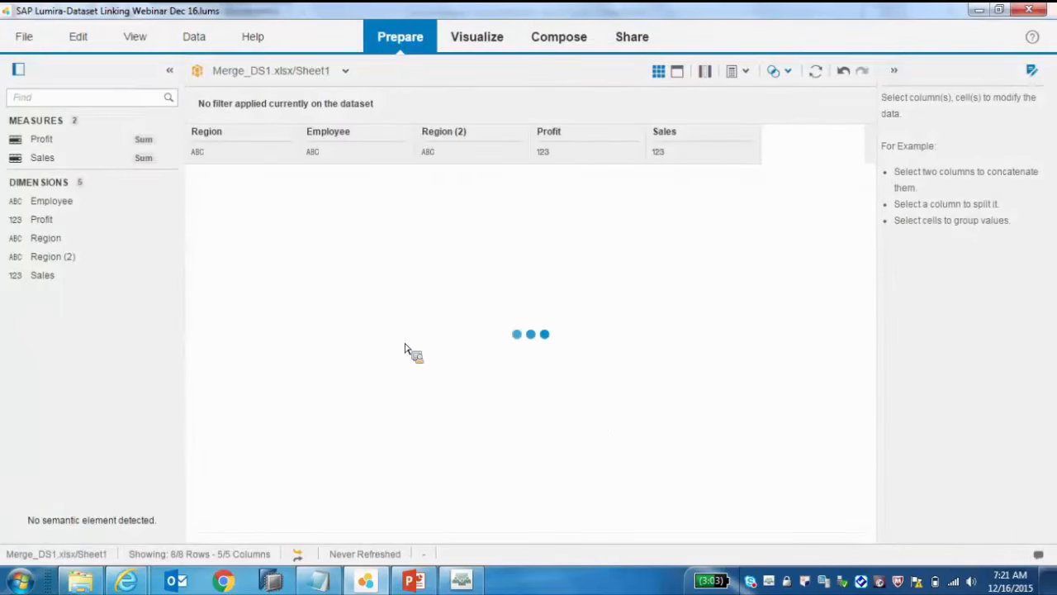
{"action": "left_click", "coordinate": [361, 301]}
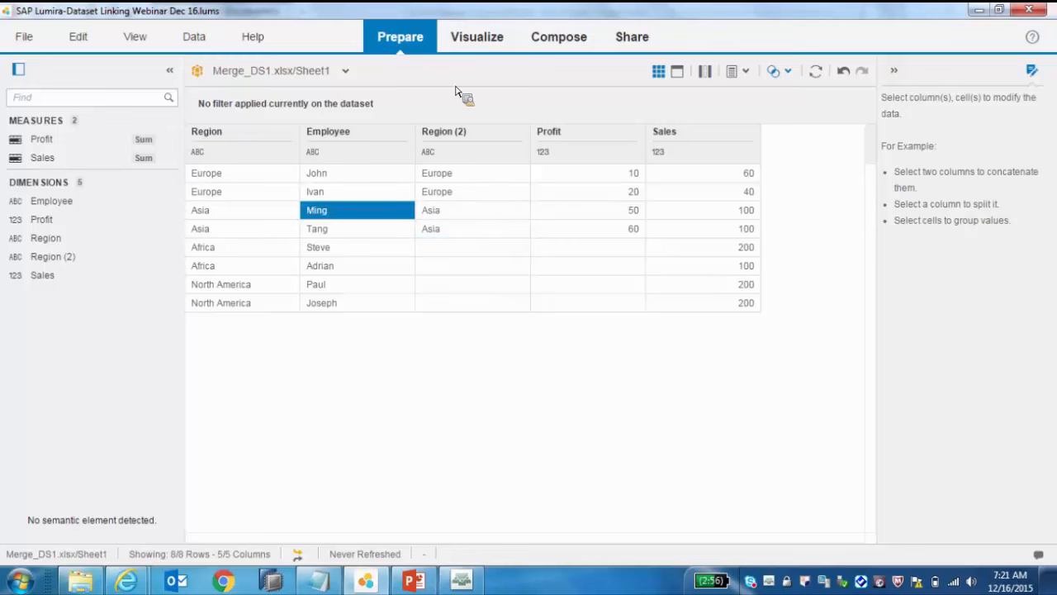
Step: Build a bar chart of the merged dataset with Profit and Sales on the X axis and Employee on the Y axis
{"action": "left_click", "coordinate": [473, 38]}
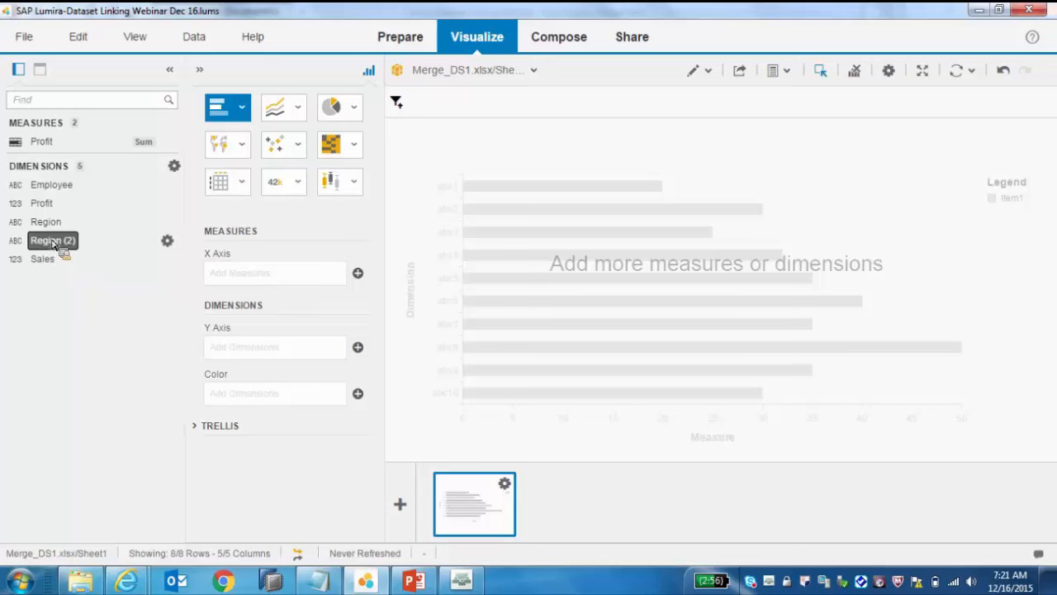
{"action": "double_click", "coordinate": [58, 187]}
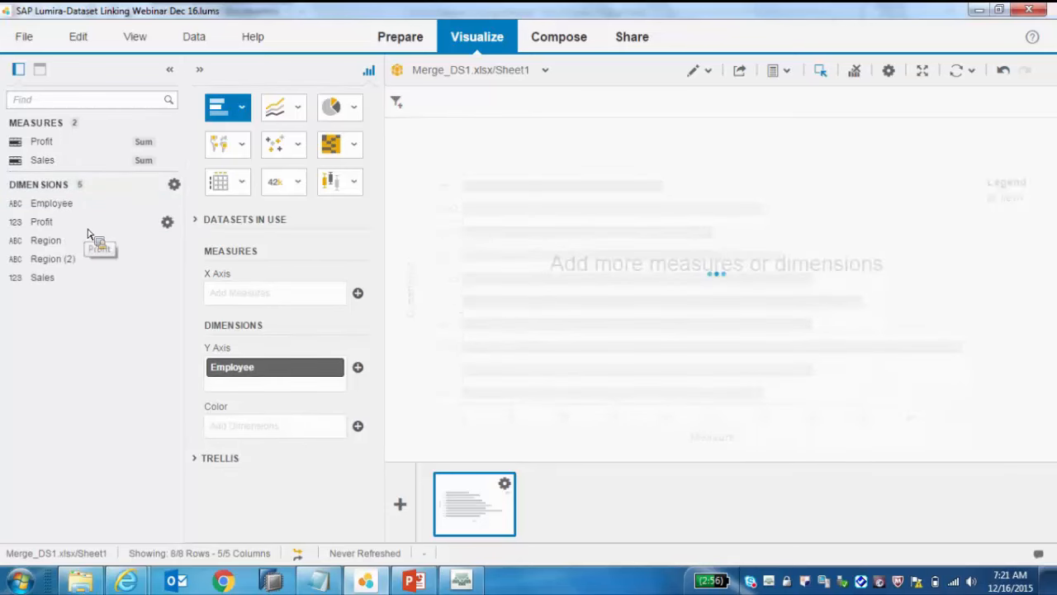
{"action": "double_click", "coordinate": [41, 142]}
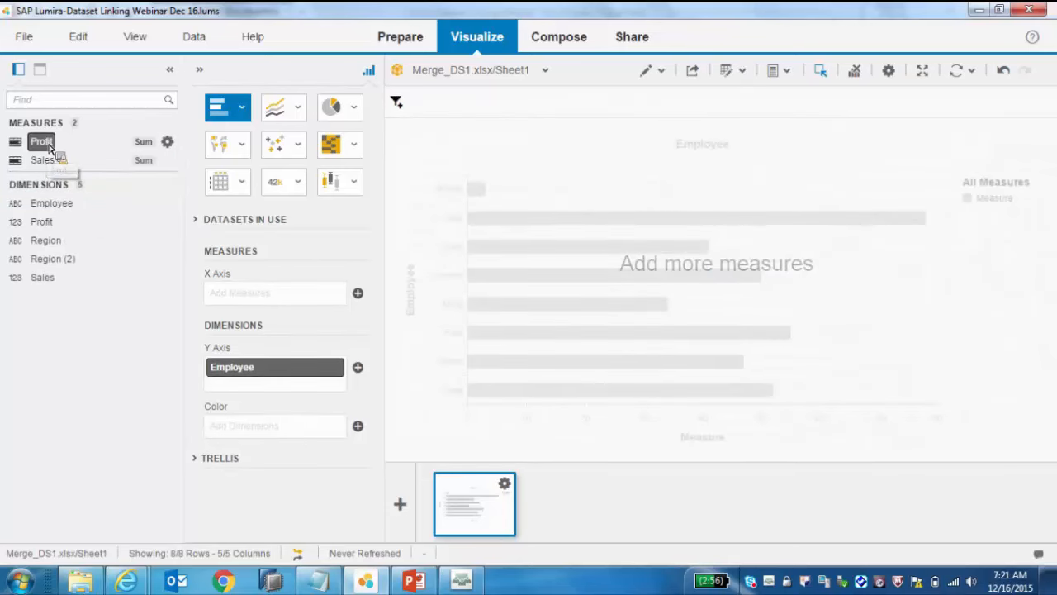
{"action": "left_click", "coordinate": [50, 159]}
{"action": "double_click", "coordinate": [46, 161]}
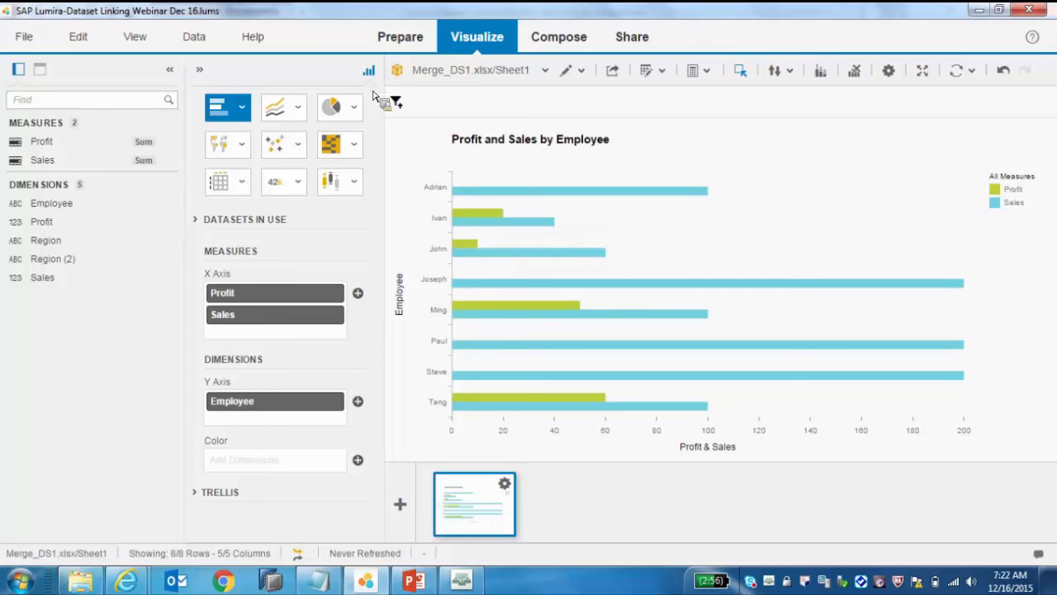
Step: Add a new blank visualization and set Dataset 1.xlsx/Sheet1 as its data source
{"action": "left_click", "coordinate": [400, 506]}
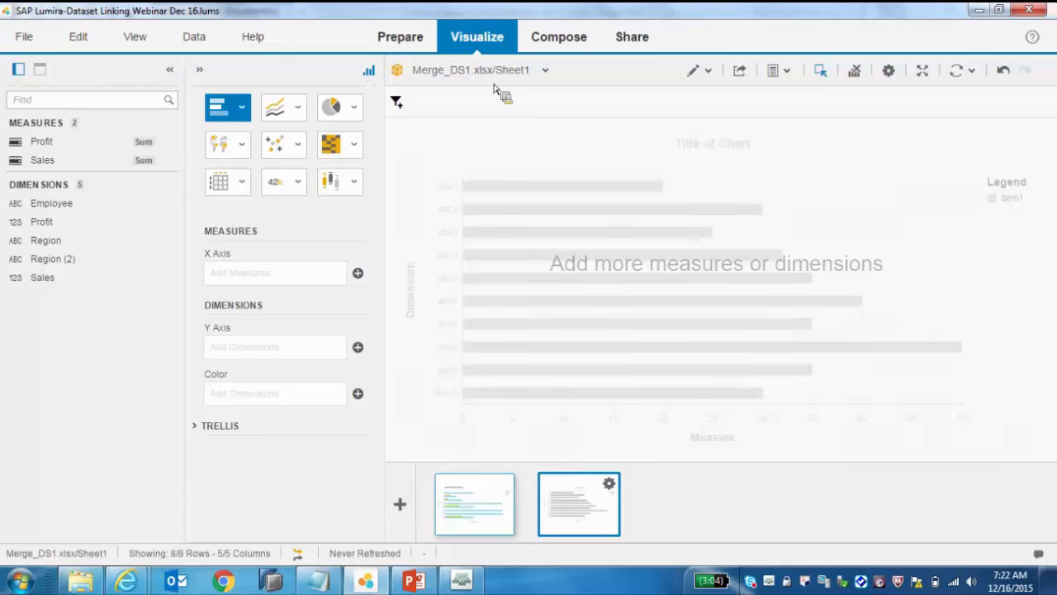
{"action": "left_click", "coordinate": [546, 70]}
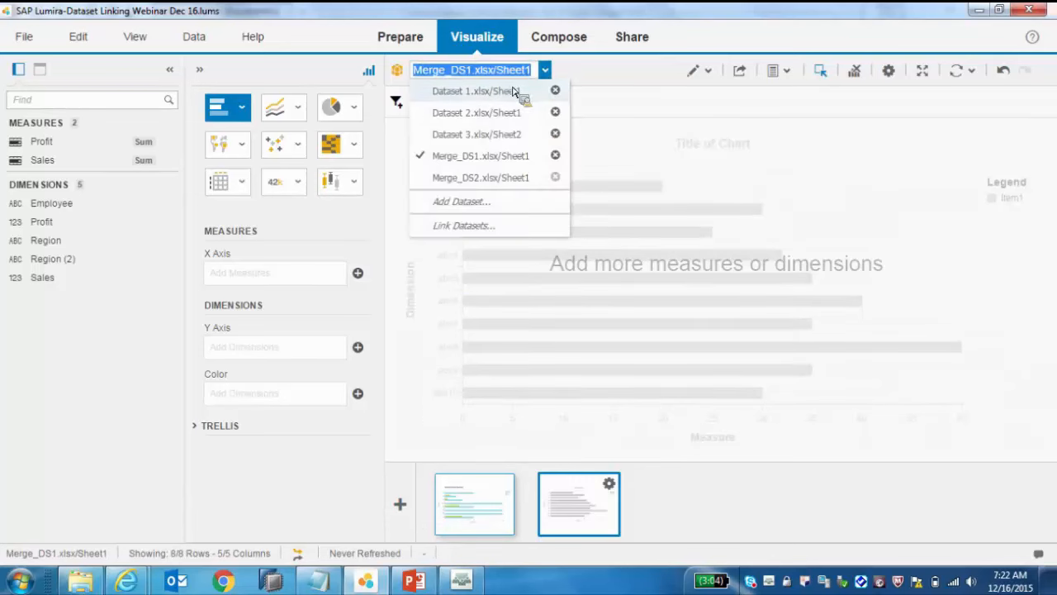
{"action": "left_click", "coordinate": [513, 93]}
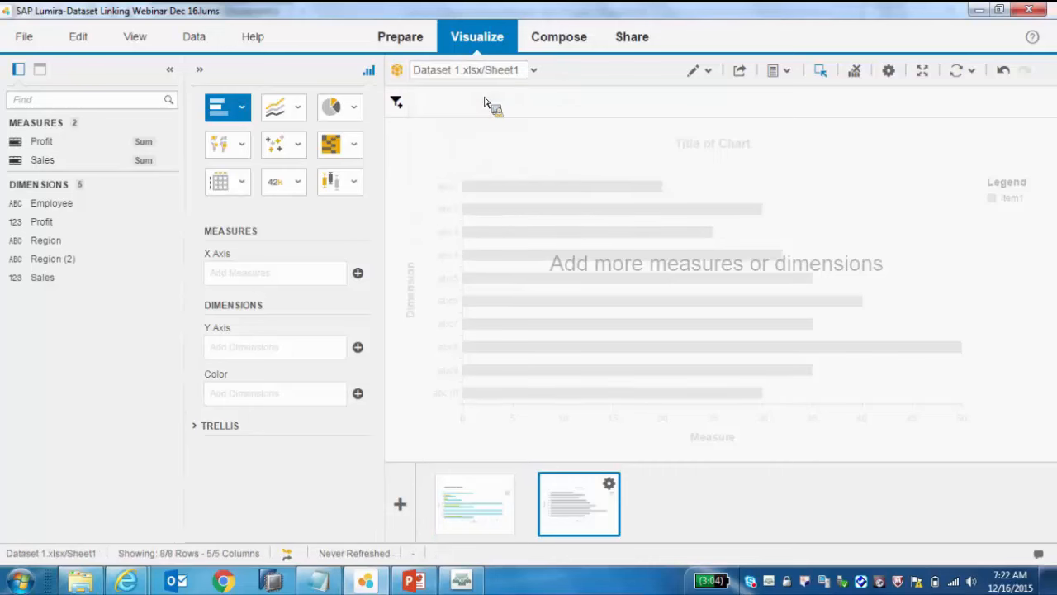
Step: Try to get suggested merge keys for merging Dataset 2.xlsx/Sheet1 into Dataset 1.xlsx/Sheet1, and cancel the merge
{"action": "left_click", "coordinate": [400, 37]}
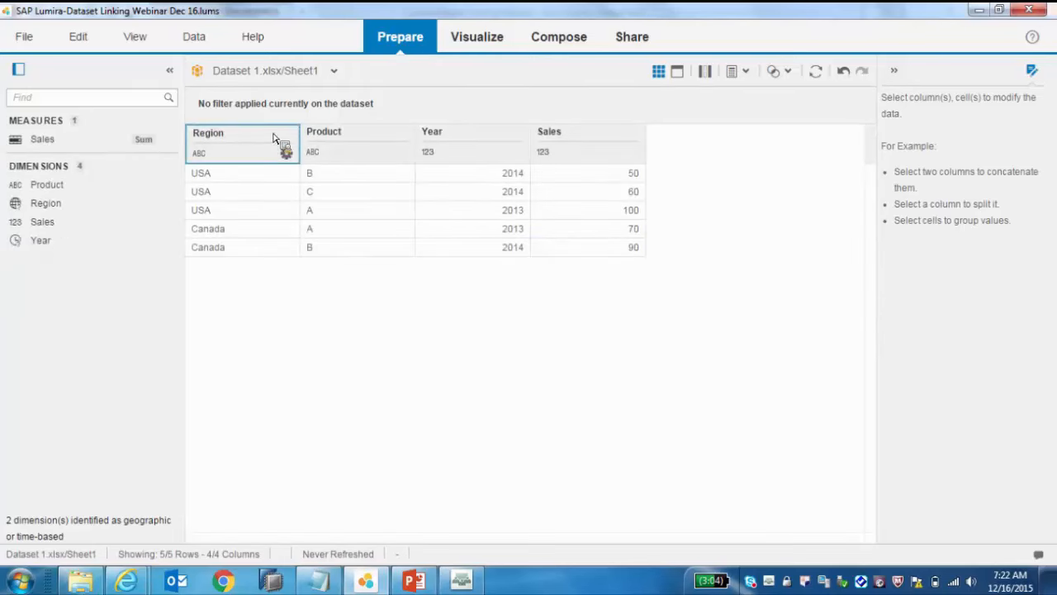
{"action": "left_click", "coordinate": [789, 73]}
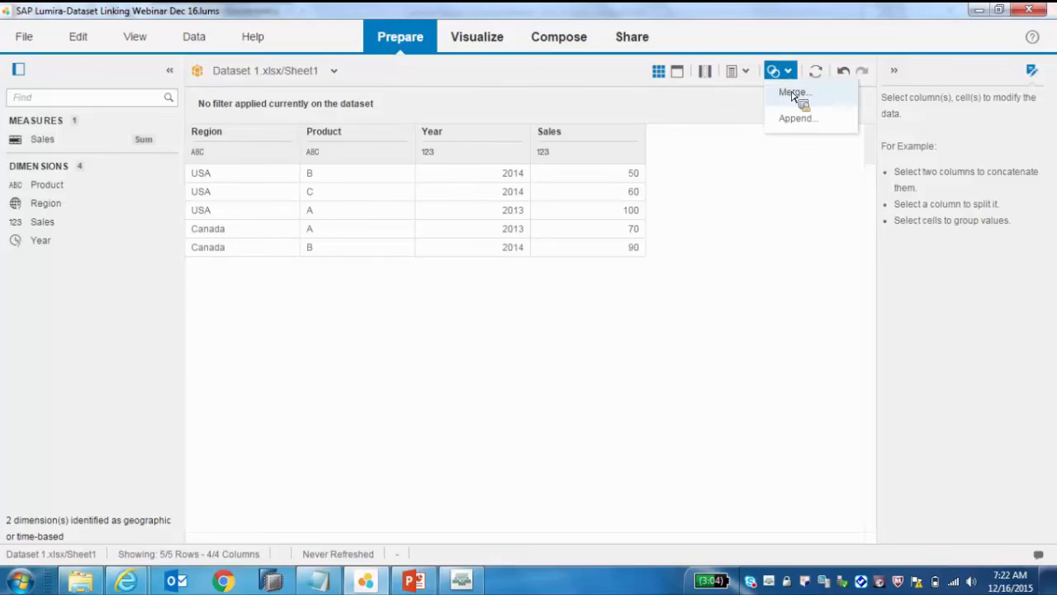
{"action": "left_click", "coordinate": [793, 93]}
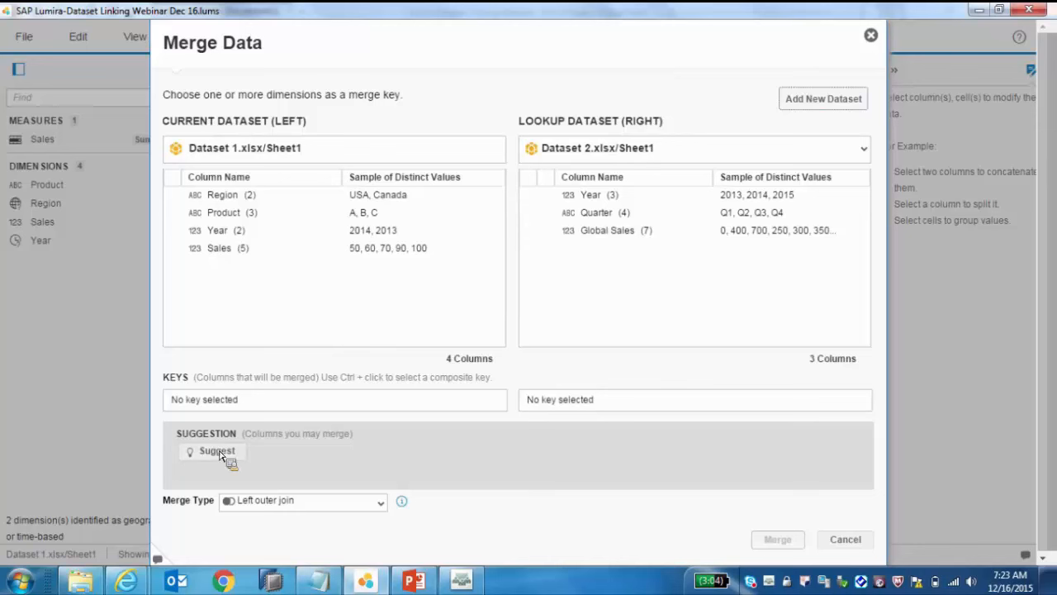
{"action": "left_click", "coordinate": [220, 453]}
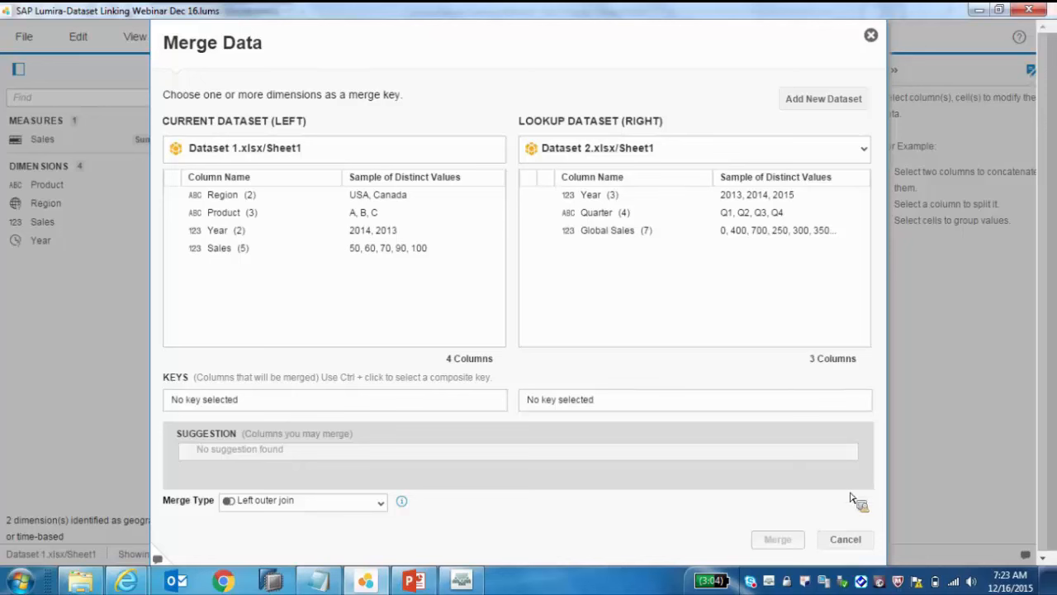
{"action": "left_click", "coordinate": [844, 539]}
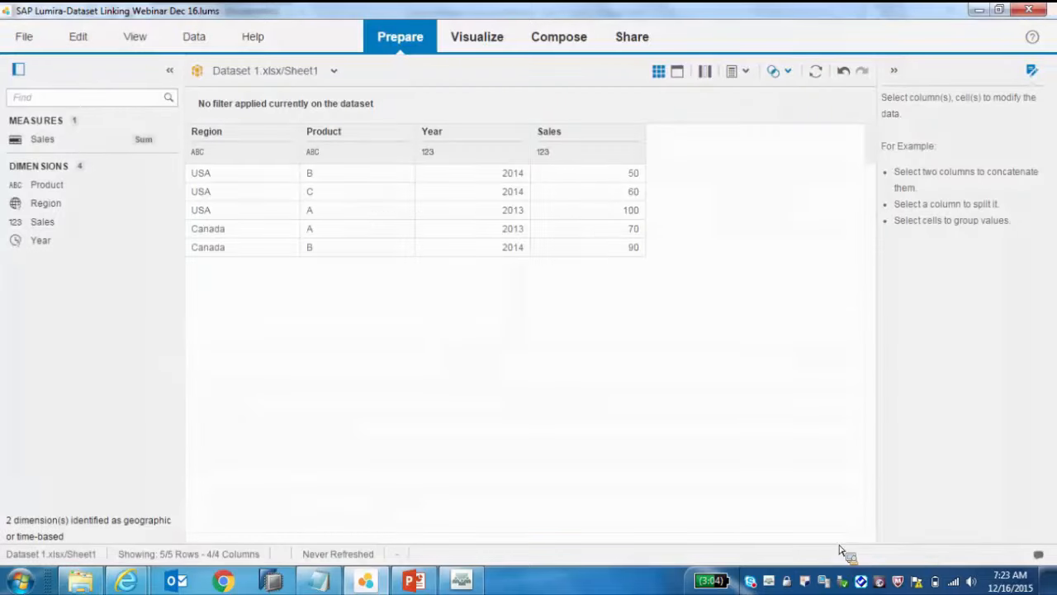
Step: Build a bar chart from Dataset 1 with Sales on the X axis and Year on the Y axis
{"action": "left_click", "coordinate": [474, 39]}
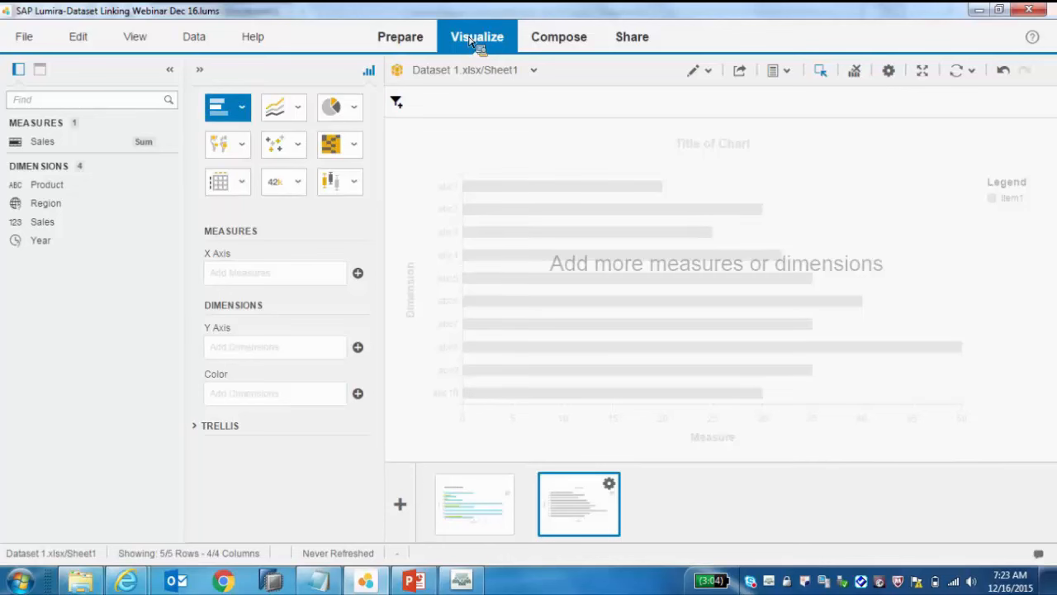
{"action": "double_click", "coordinate": [40, 242]}
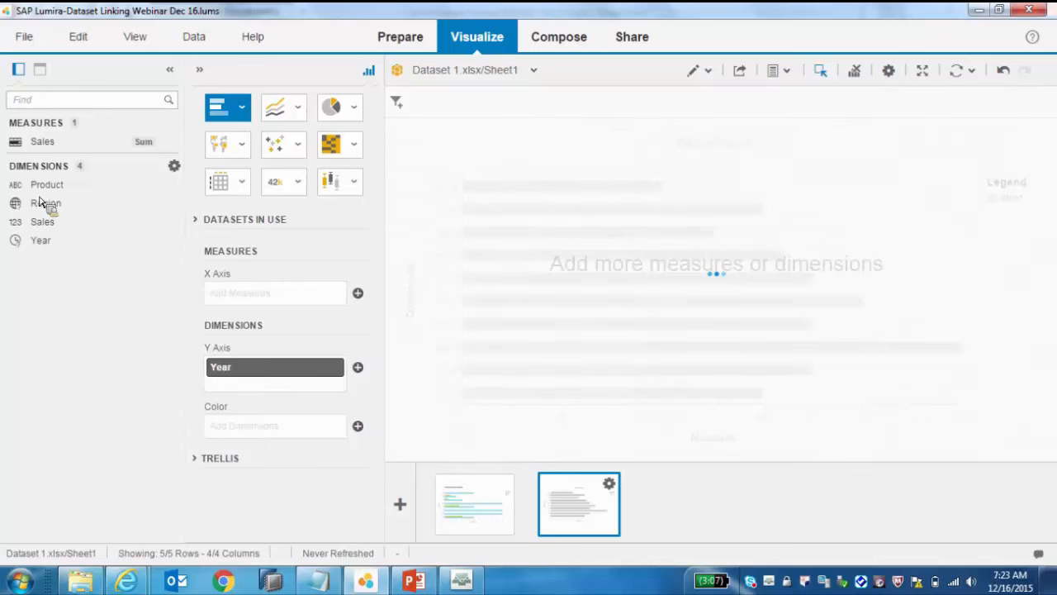
{"action": "double_click", "coordinate": [49, 145]}
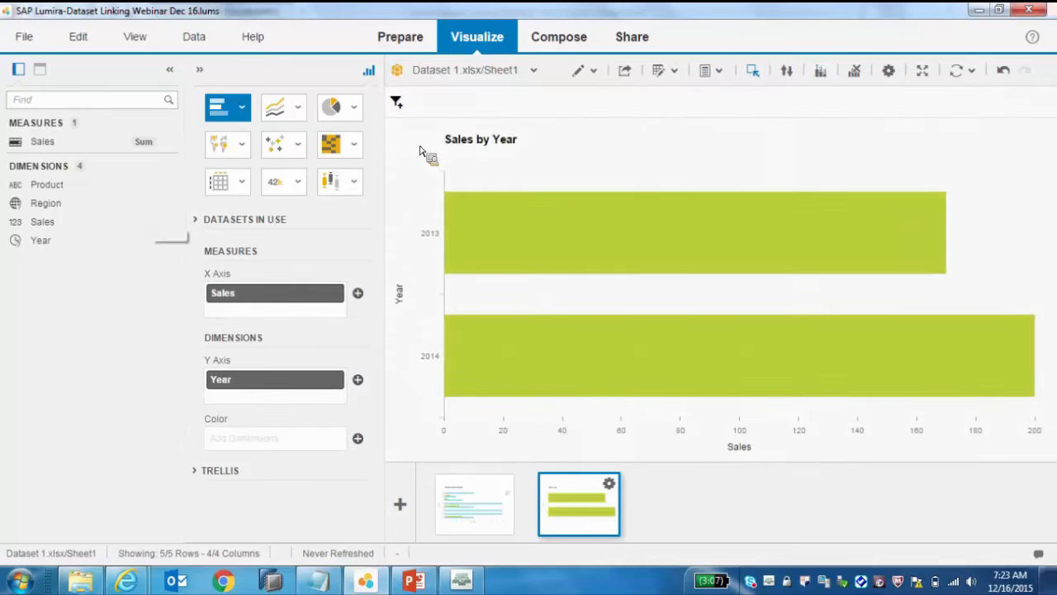
Step: Add the Global Sales measure from Dataset 2.xlsx/Sheet1 to the bar chart, linking it to Dataset 1 on Year
{"action": "left_click", "coordinate": [534, 70]}
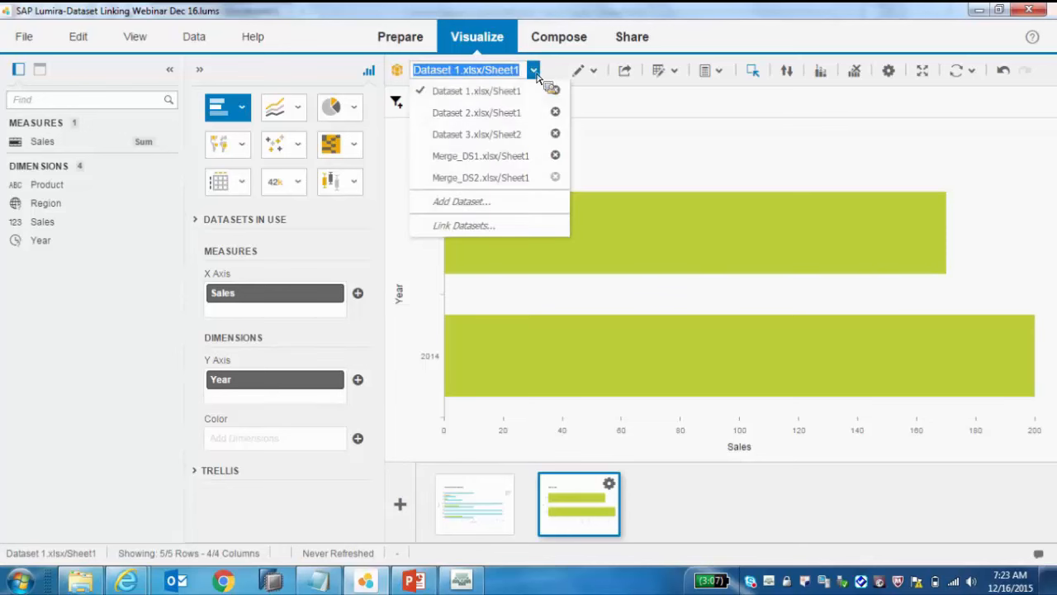
{"action": "left_click", "coordinate": [493, 113]}
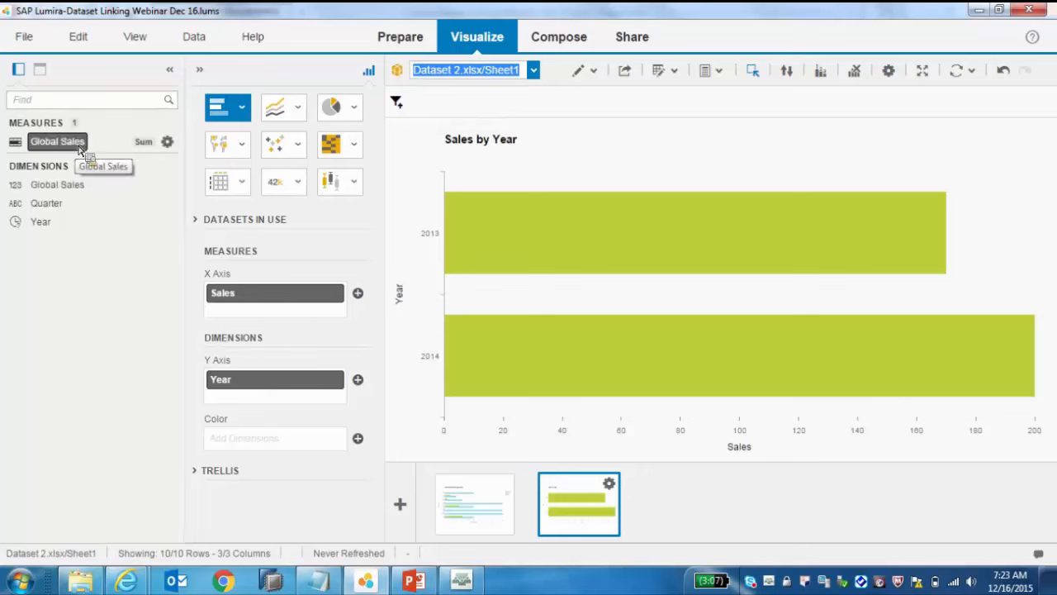
{"action": "left_click_drag", "start_coordinate": [80, 149], "coordinate": [353, 318]}
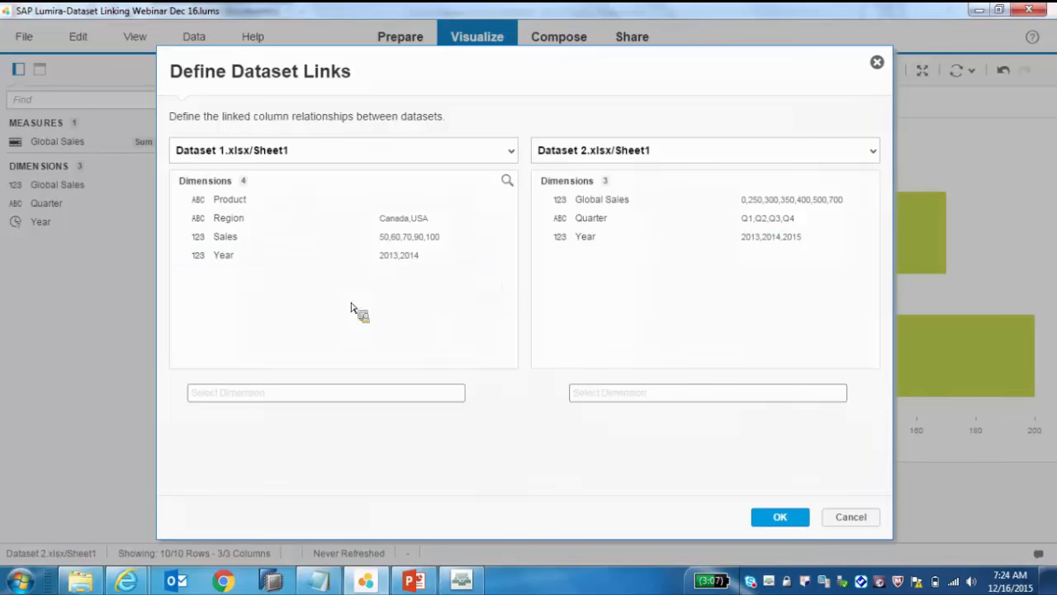
{"action": "left_click_drag", "start_coordinate": [232, 314], "coordinate": [234, 262]}
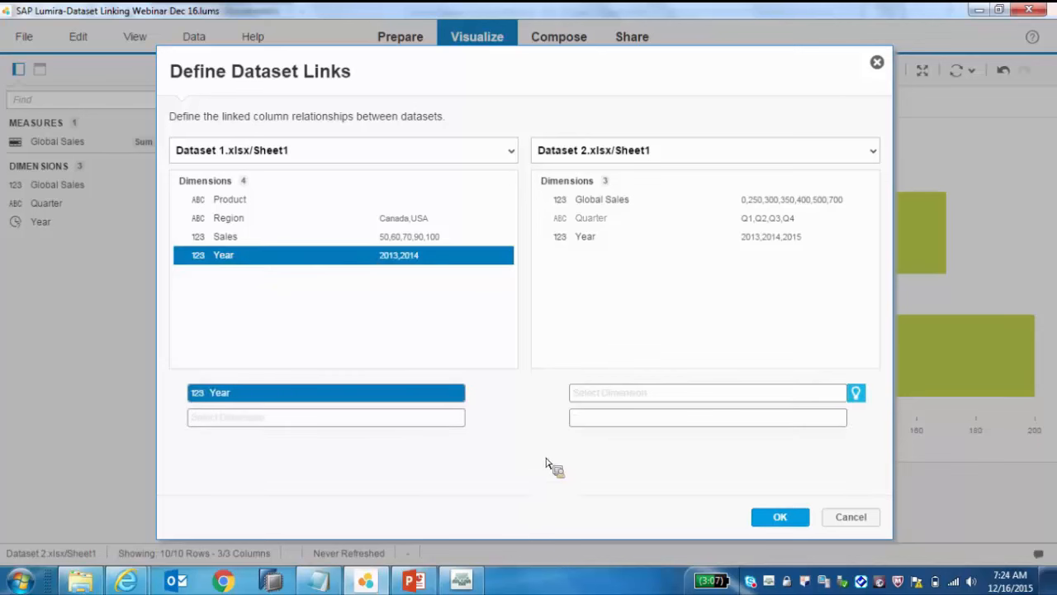
{"action": "left_click", "coordinate": [857, 398]}
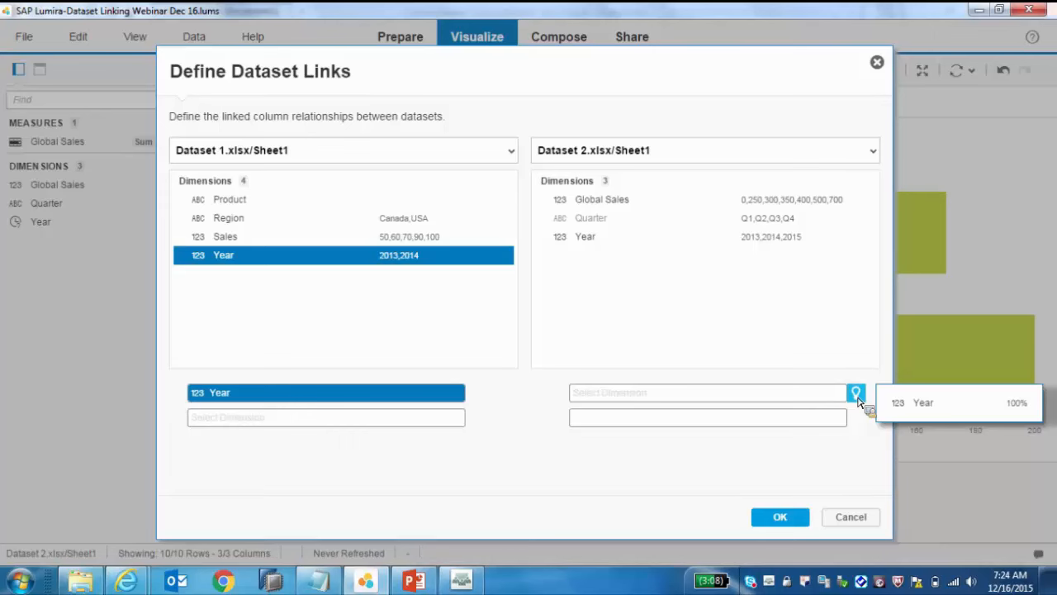
{"action": "left_click", "coordinate": [926, 406]}
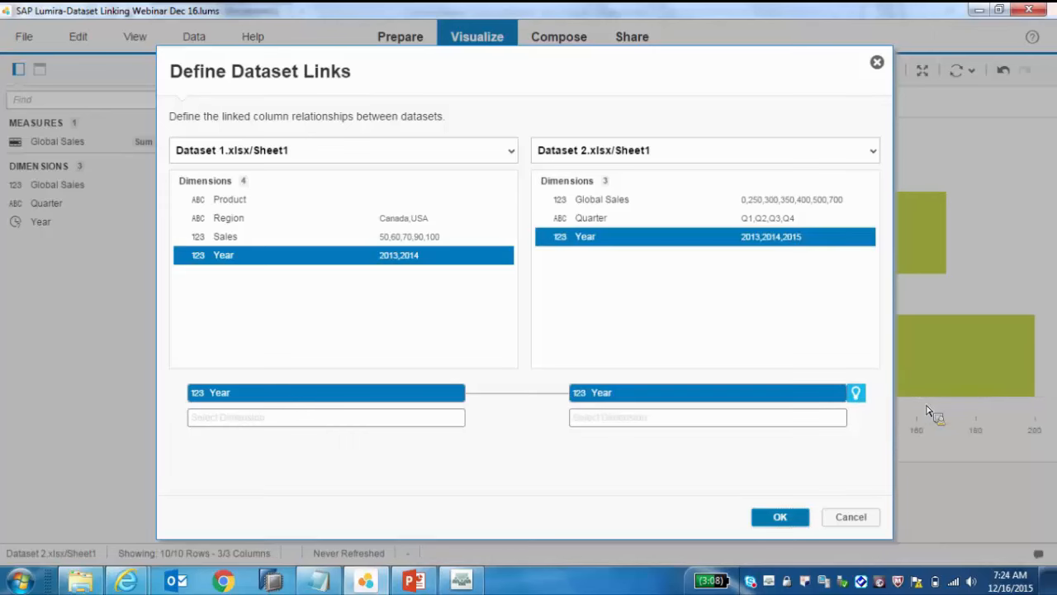
{"action": "left_click", "coordinate": [777, 520]}
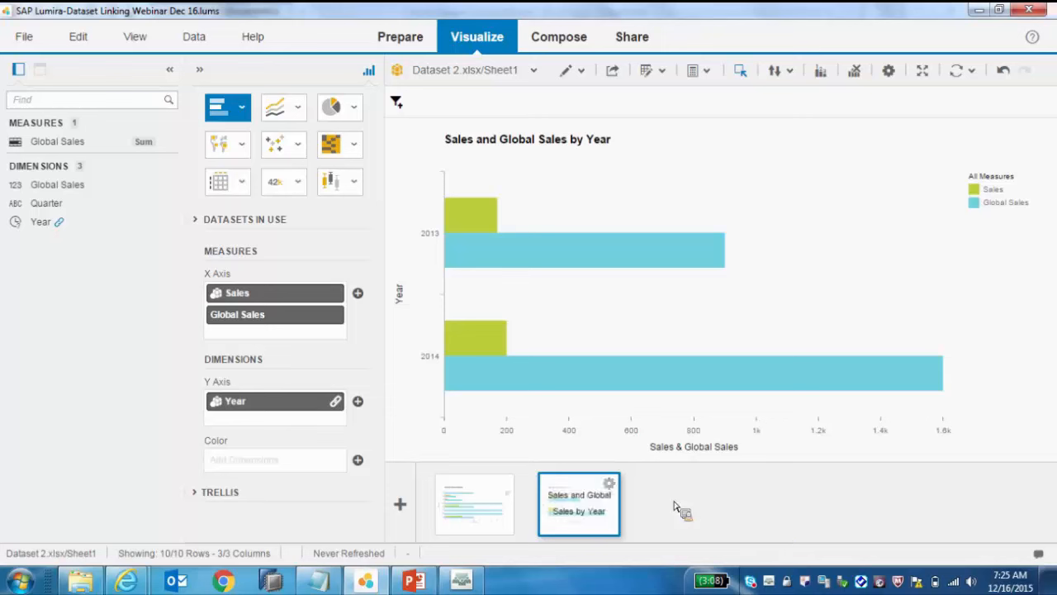
Step: Convert the bar chart to a crosstab and review the join types offered for Dataset 2 among the datasets in use
{"action": "left_click", "coordinate": [234, 189]}
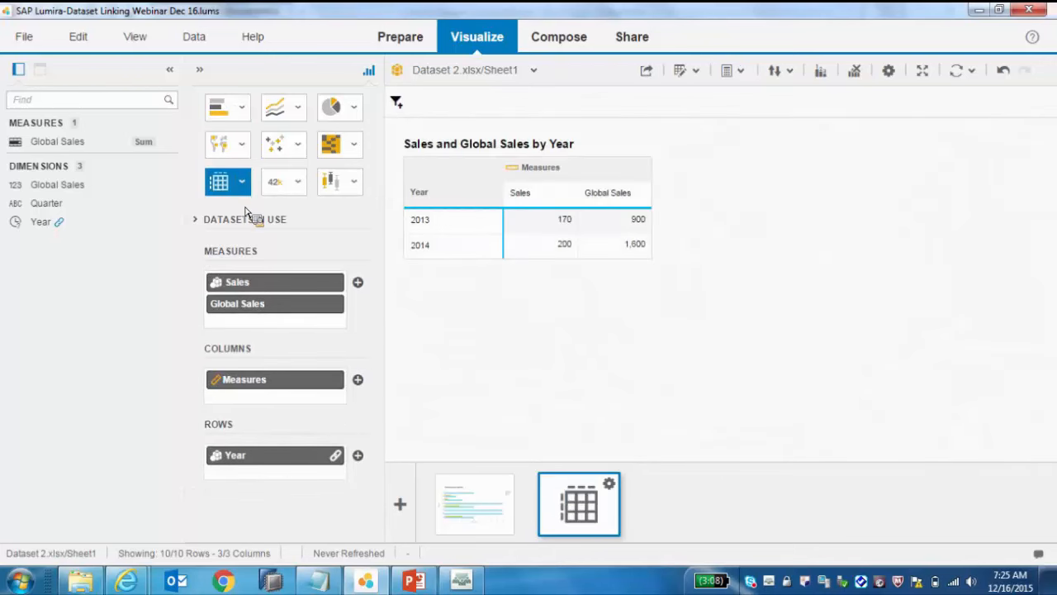
{"action": "left_click", "coordinate": [196, 219]}
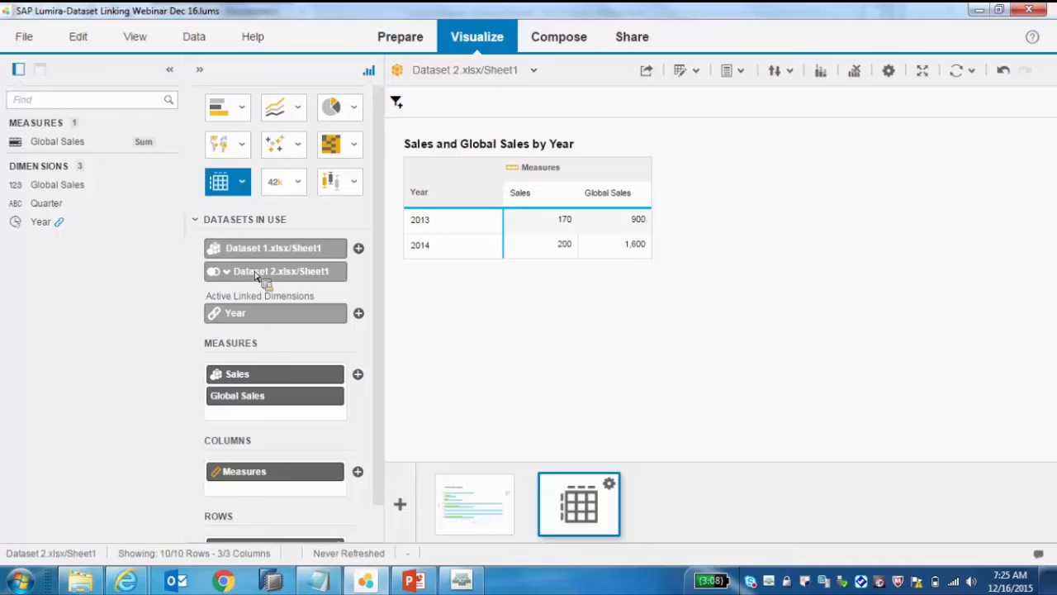
{"action": "left_click_drag", "start_coordinate": [380, 355], "coordinate": [381, 392]}
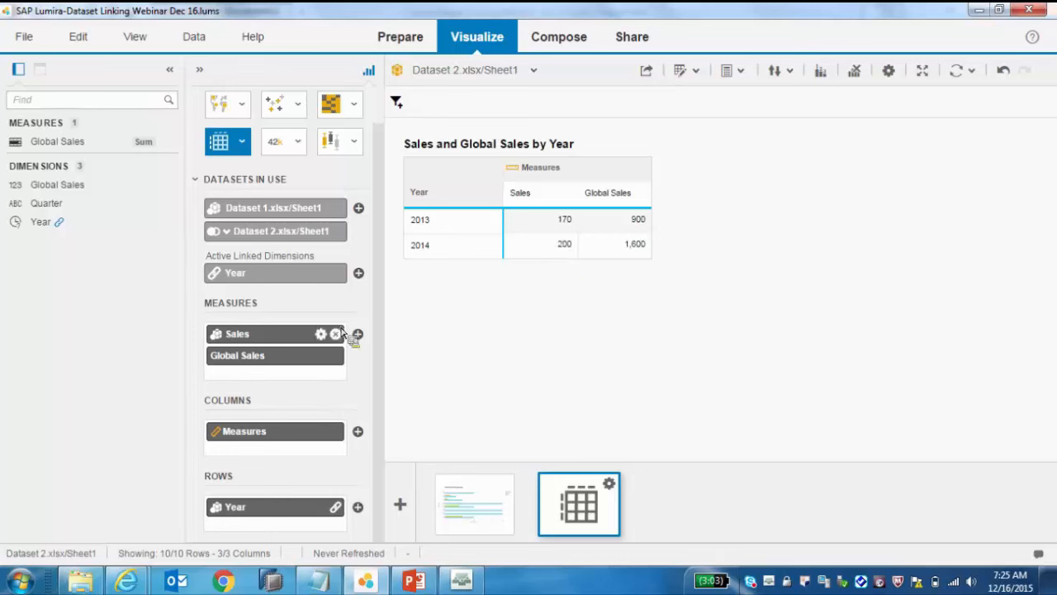
{"action": "left_click", "coordinate": [228, 235]}
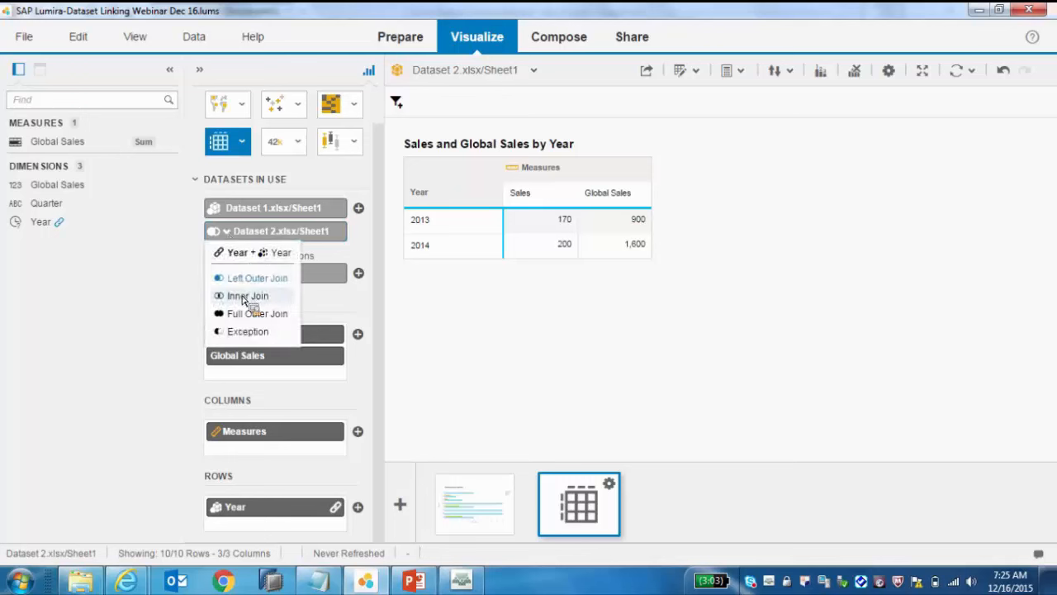
{"action": "left_click", "coordinate": [414, 360]}
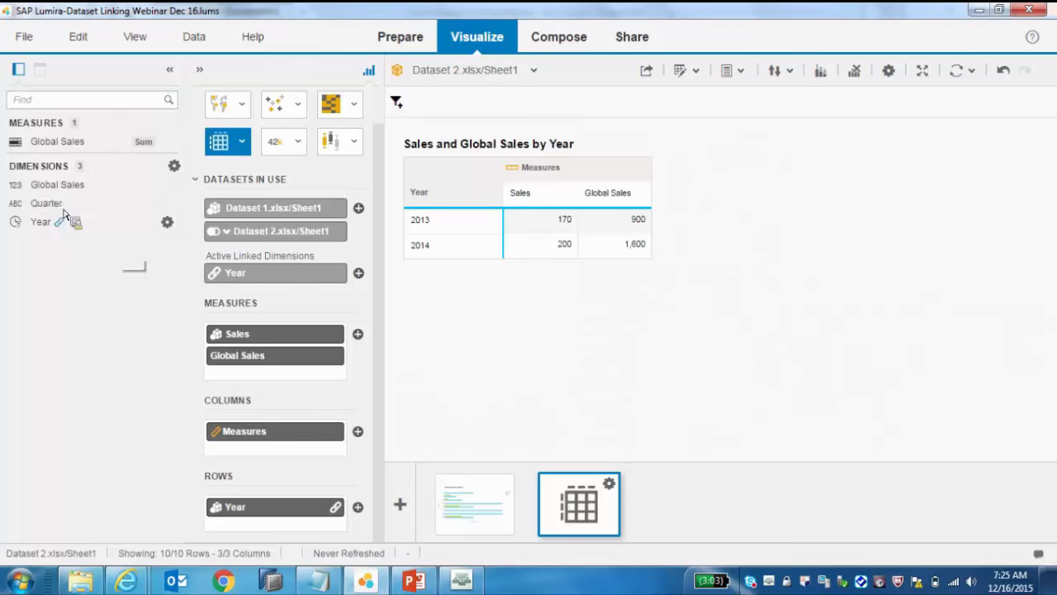
Step: Add Quarter to the crosstab rows and turn on Show Multiple Matching Members
{"action": "left_click_drag", "start_coordinate": [209, 334], "coordinate": [425, 527]}
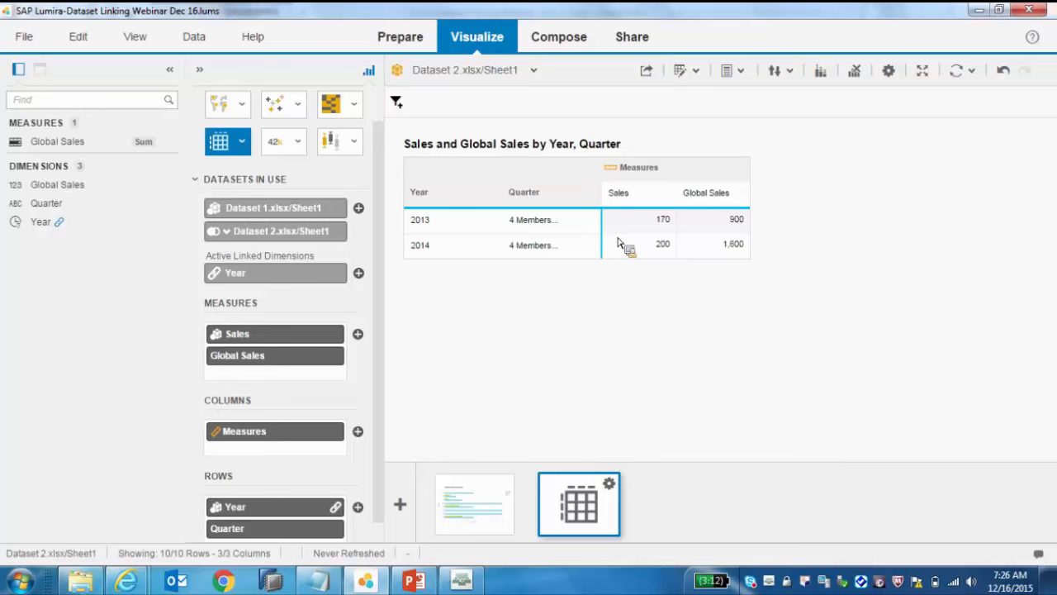
{"action": "left_click", "coordinate": [890, 77]}
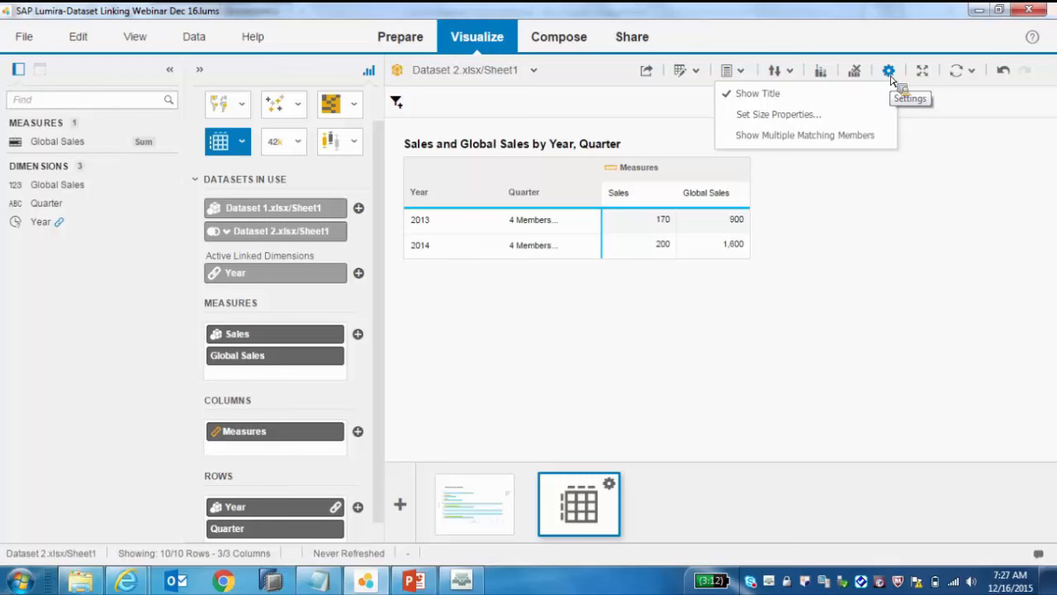
{"action": "left_click", "coordinate": [803, 136]}
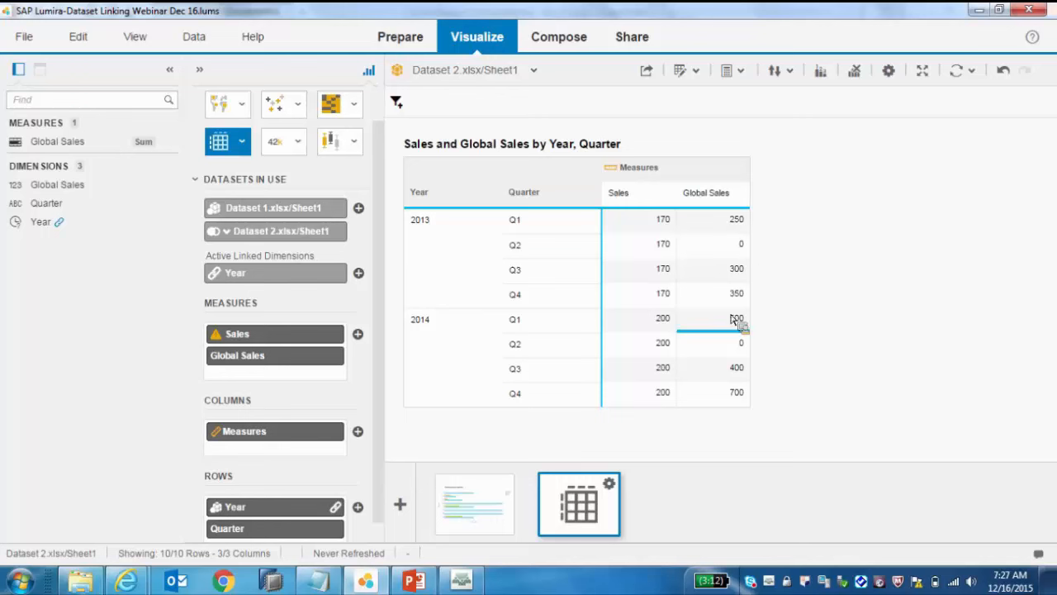
{"action": "left_click_drag", "start_coordinate": [668, 225], "coordinate": [244, 297]}
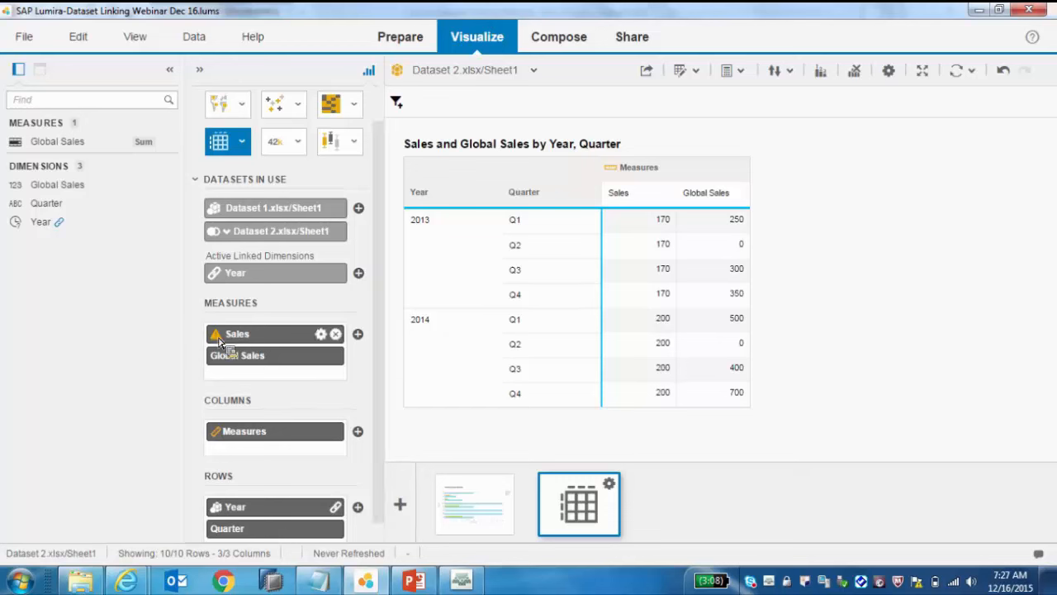
{"action": "mouse_move", "coordinate": [219, 340]}
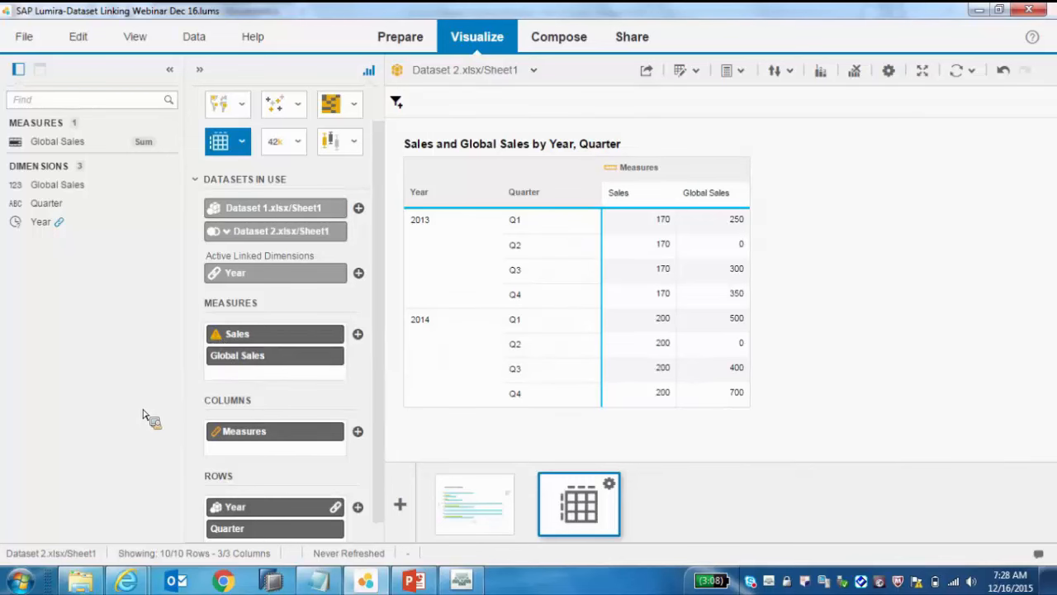
Step: Remove Quarter from the crosstab rows
{"action": "scroll", "coordinate": [314, 466], "scroll_direction": "down", "scroll_amount": 1}
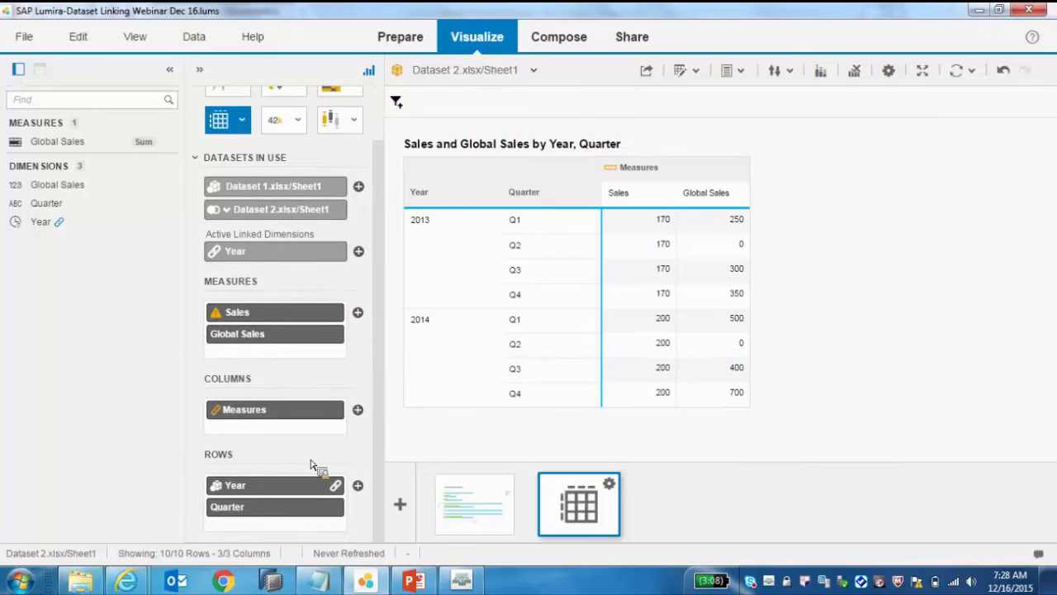
{"action": "mouse_move", "coordinate": [338, 513]}
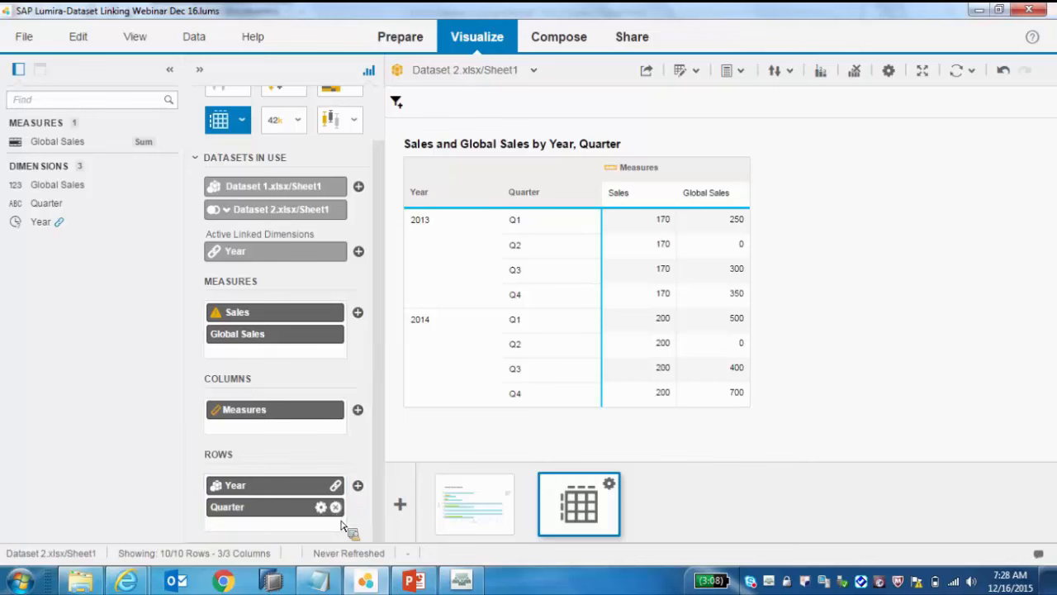
{"action": "left_click", "coordinate": [335, 508]}
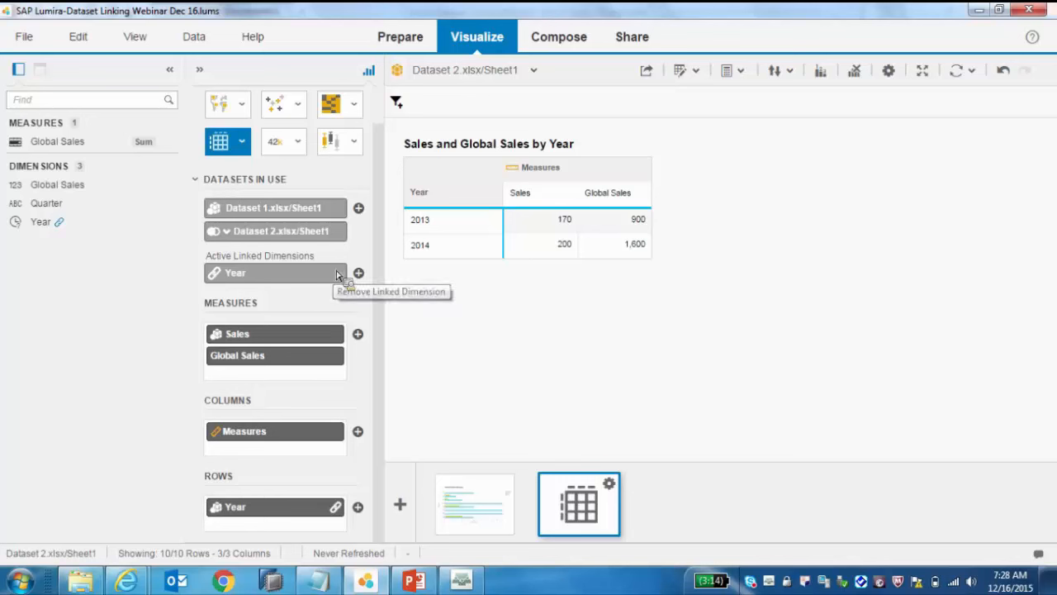
Step: Add the Number of orders measure from Dataset 3.xlsx/Sheet2 to the crosstab, linking it to Dataset 1 on Year and Product
{"action": "left_click", "coordinate": [534, 71]}
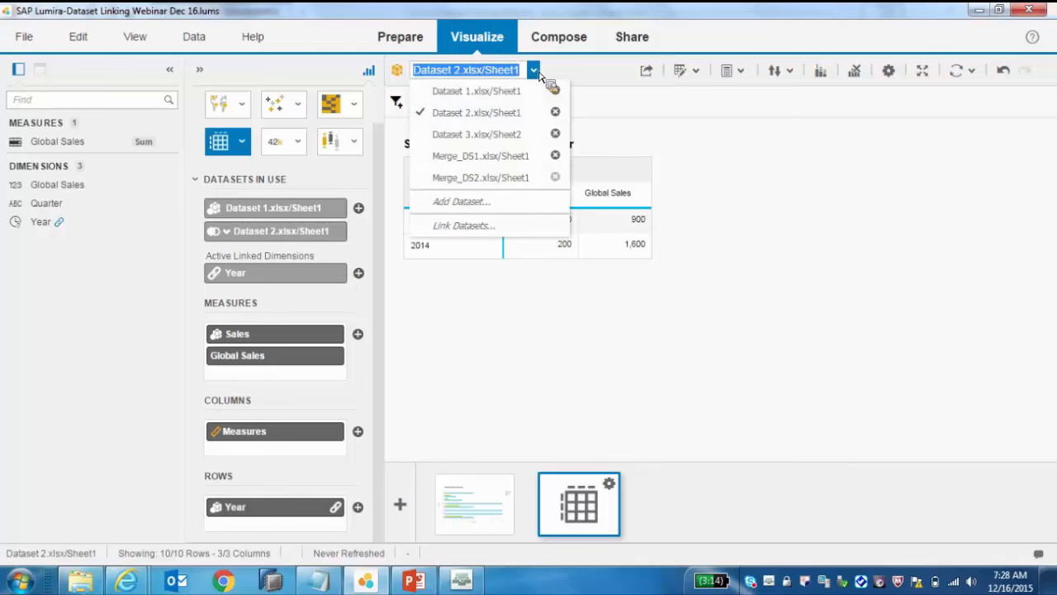
{"action": "left_click", "coordinate": [463, 136]}
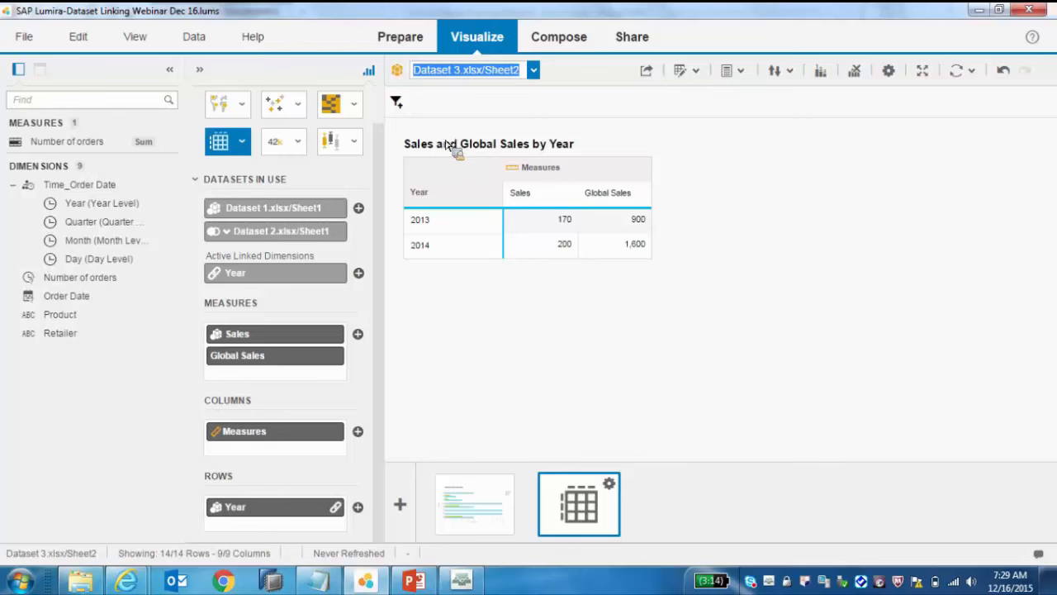
{"action": "double_click", "coordinate": [82, 149]}
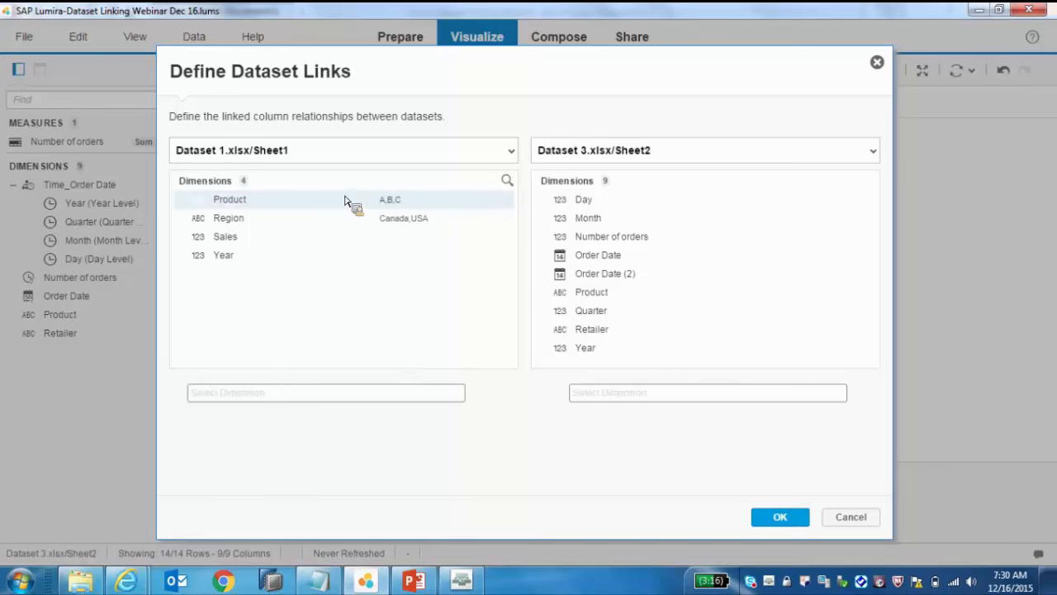
{"action": "left_click", "coordinate": [246, 262]}
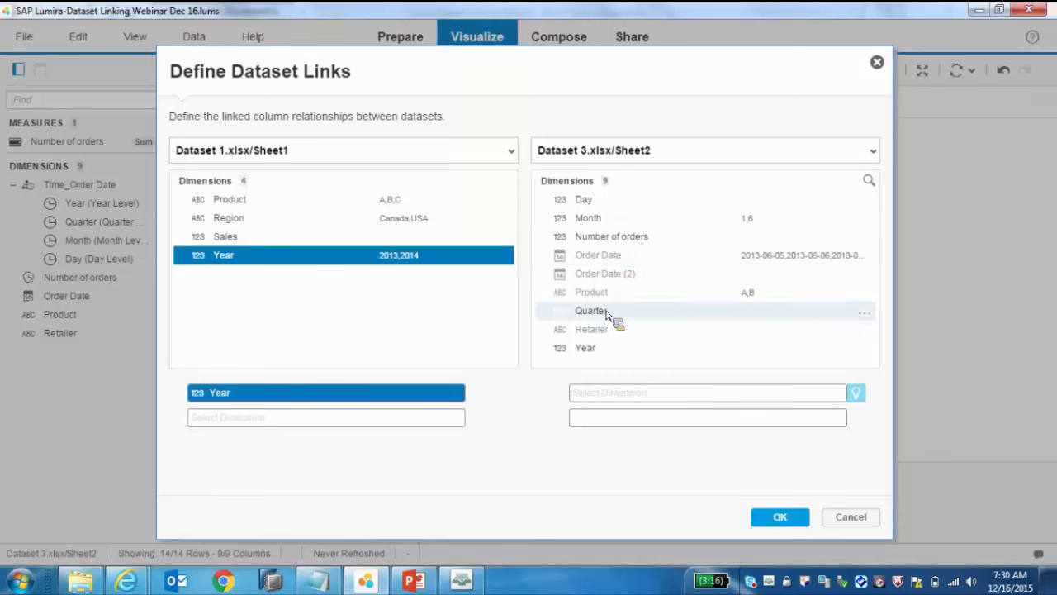
{"action": "left_click", "coordinate": [586, 351]}
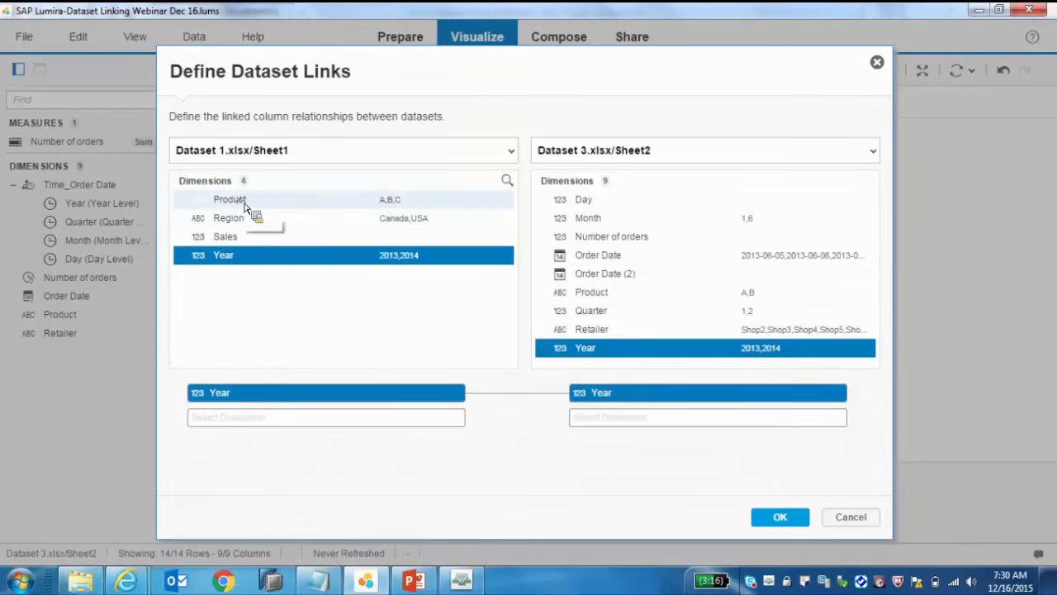
{"action": "left_click", "coordinate": [245, 203]}
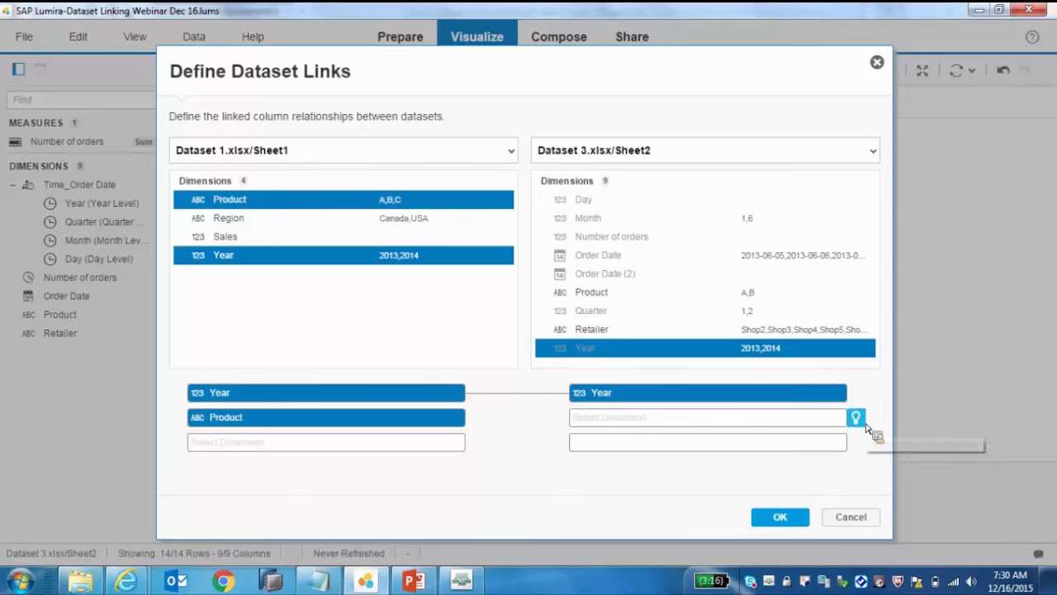
{"action": "mouse_move", "coordinate": [857, 418]}
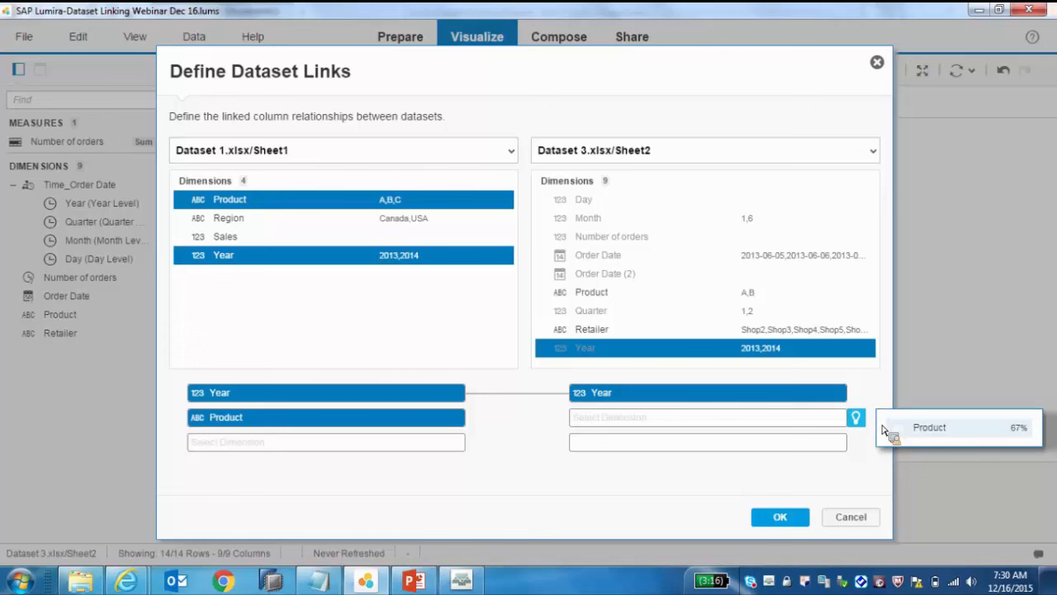
{"action": "left_click", "coordinate": [930, 436]}
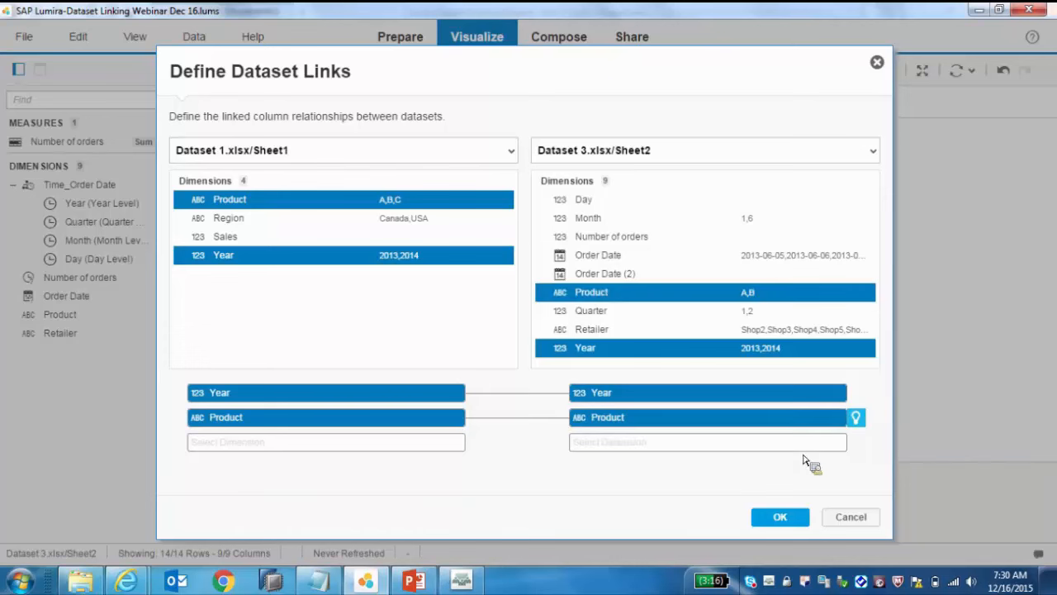
{"action": "left_click", "coordinate": [781, 517]}
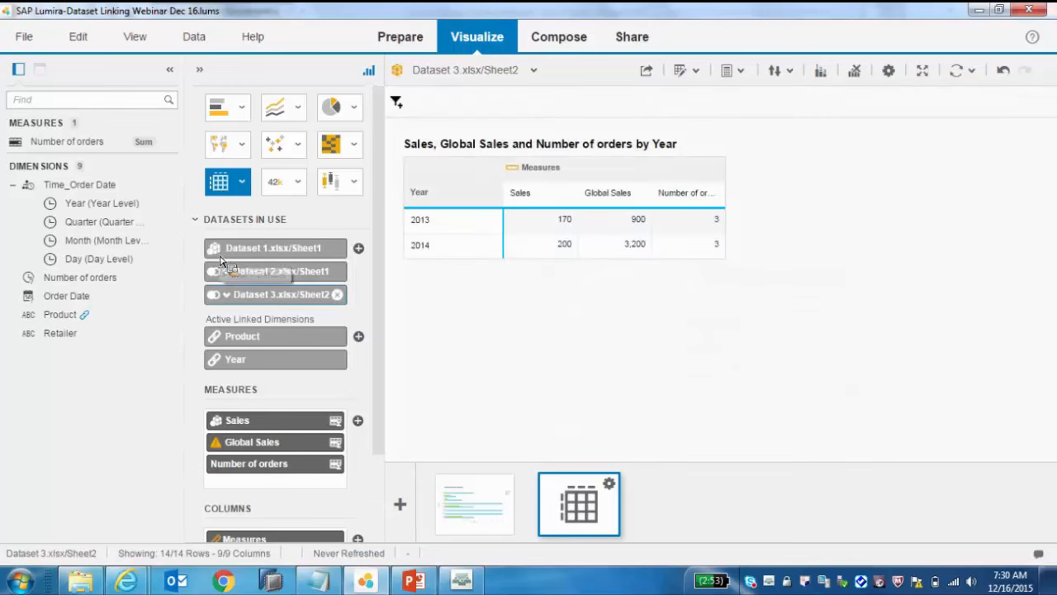
Step: Set the join type of Dataset 3.xlsx/Sheet2 to Full Outer Join and check the notice on the Global Sales measure
{"action": "scroll", "coordinate": [279, 296], "scroll_direction": "down", "scroll_amount": 3}
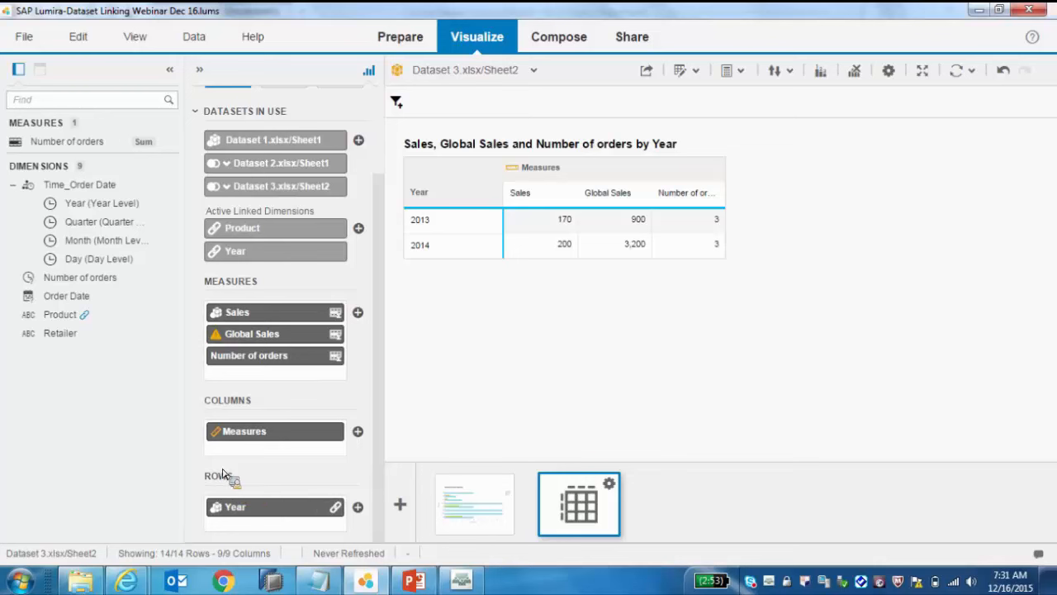
{"action": "left_click_drag", "start_coordinate": [212, 308], "coordinate": [229, 323]}
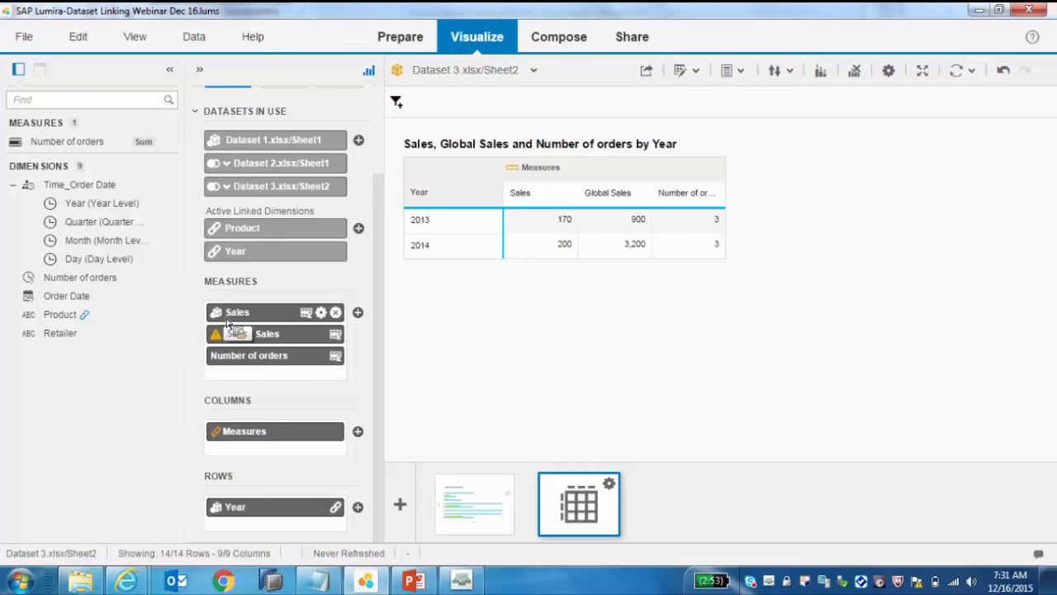
{"action": "left_click_drag", "start_coordinate": [229, 322], "coordinate": [590, 364]}
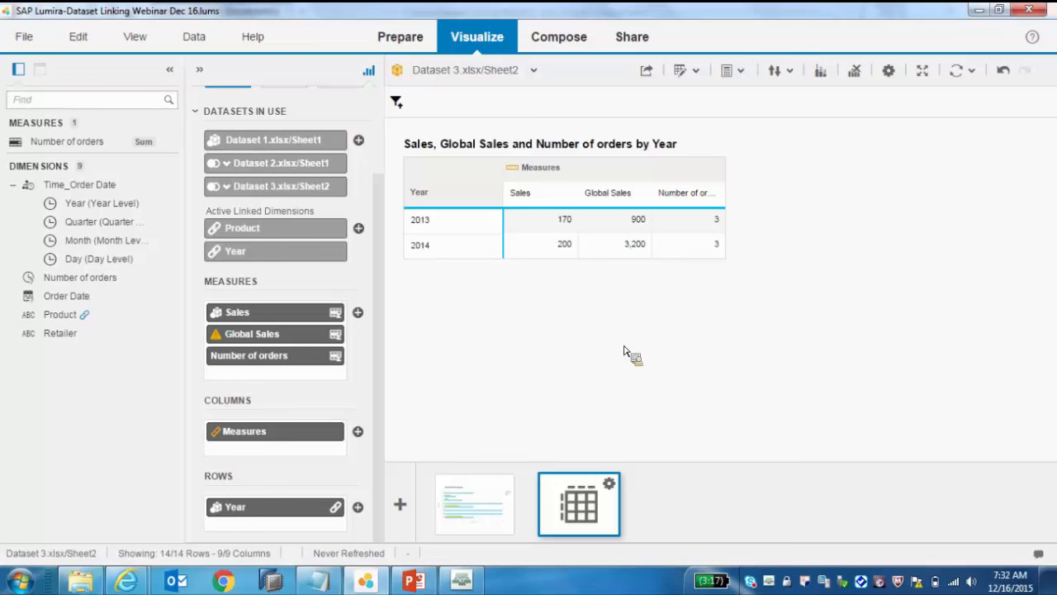
{"action": "left_click", "coordinate": [229, 197]}
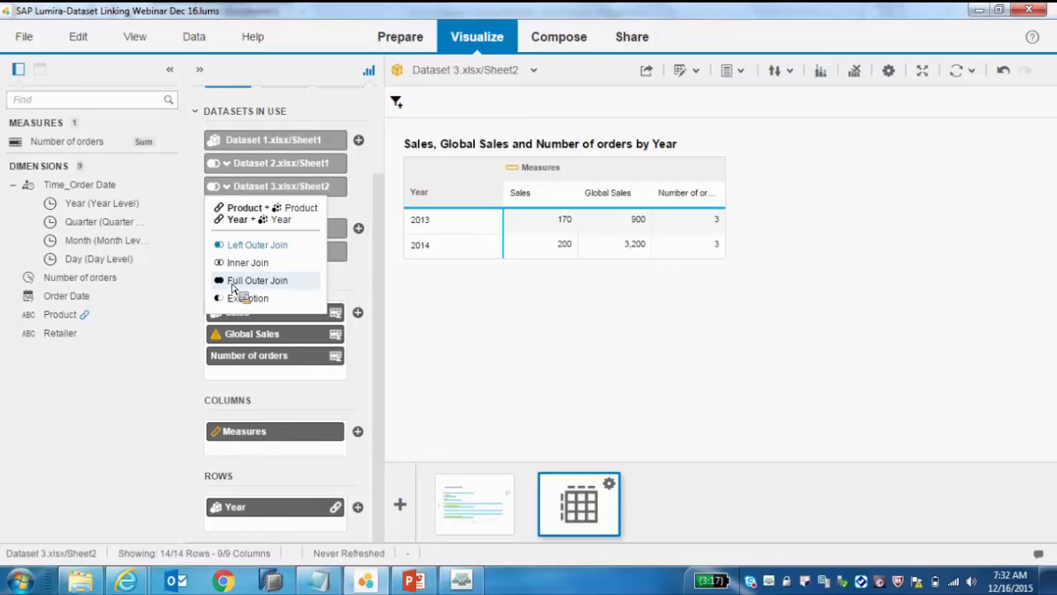
{"action": "left_click", "coordinate": [231, 283]}
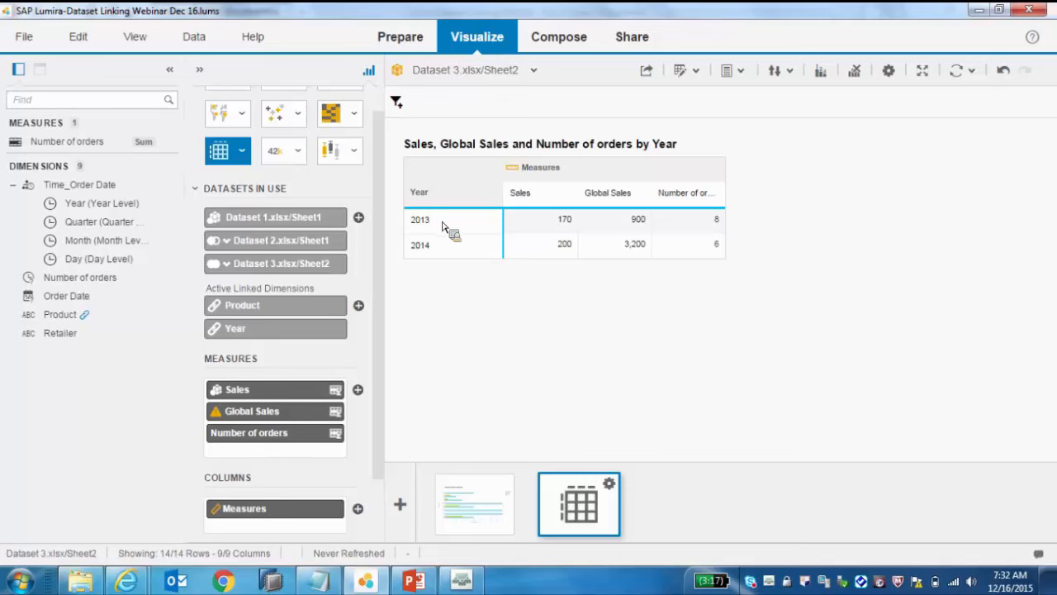
{"action": "mouse_move", "coordinate": [280, 310]}
{"action": "mouse_move", "coordinate": [218, 419]}
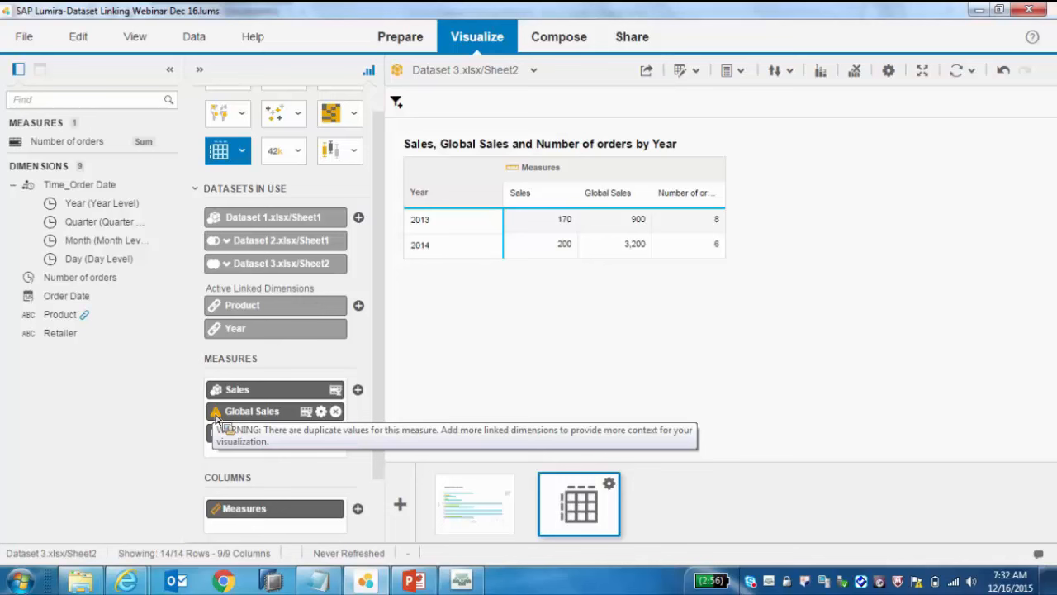
Step: Switch the active dataset to Dataset 3.xlsx/Sheet2 and add its Product and Retailer dimensions to the crosstab rows
{"action": "scroll", "coordinate": [217, 421], "scroll_direction": "down", "scroll_amount": 1}
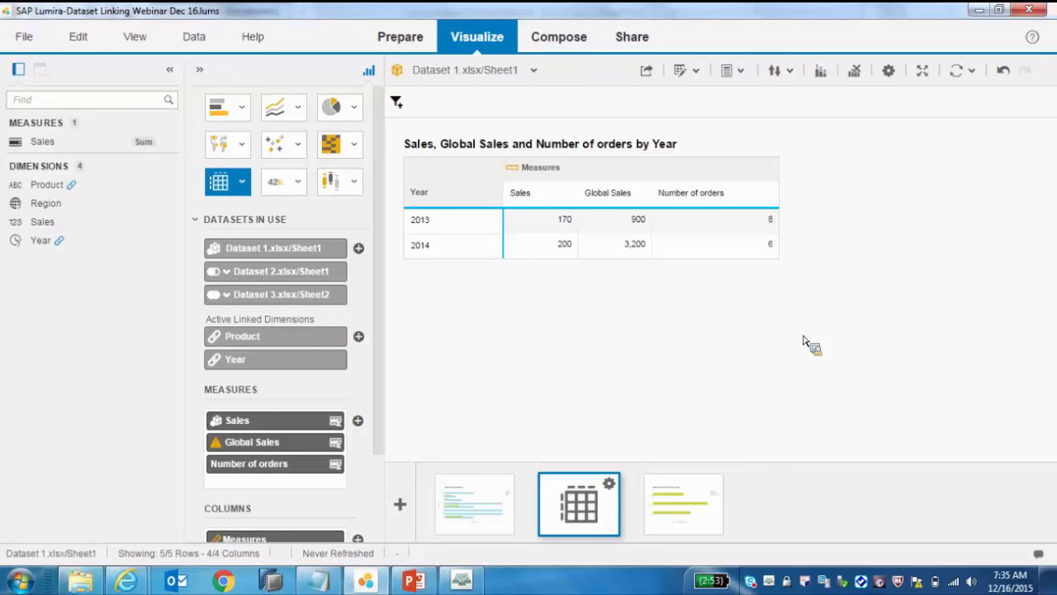
{"action": "scroll", "coordinate": [322, 356], "scroll_direction": "down", "scroll_amount": 3}
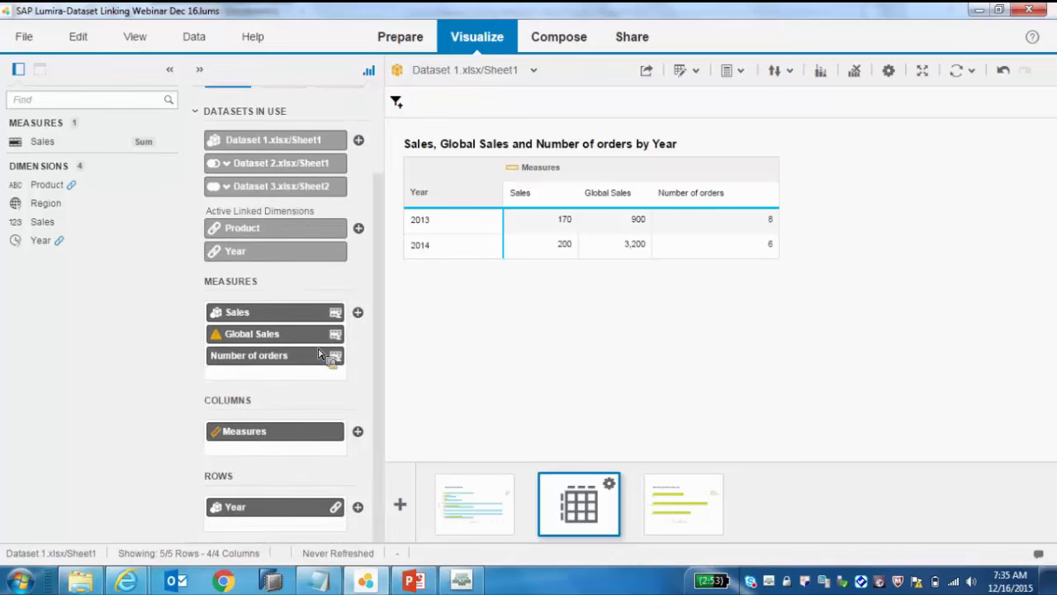
{"action": "left_click", "coordinate": [535, 71]}
{"action": "left_click", "coordinate": [470, 137]}
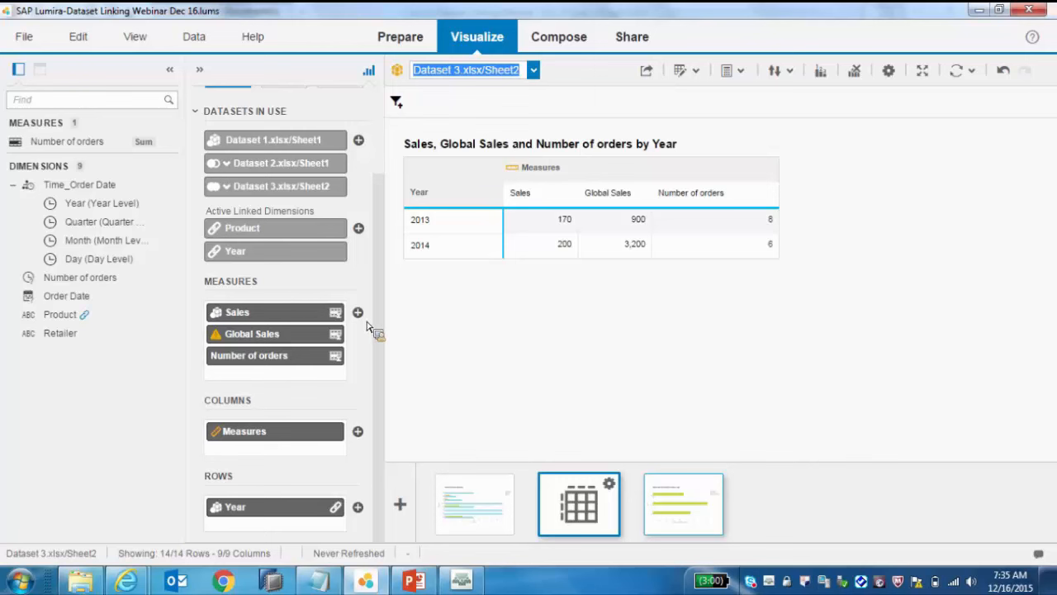
{"action": "left_click", "coordinate": [358, 507]}
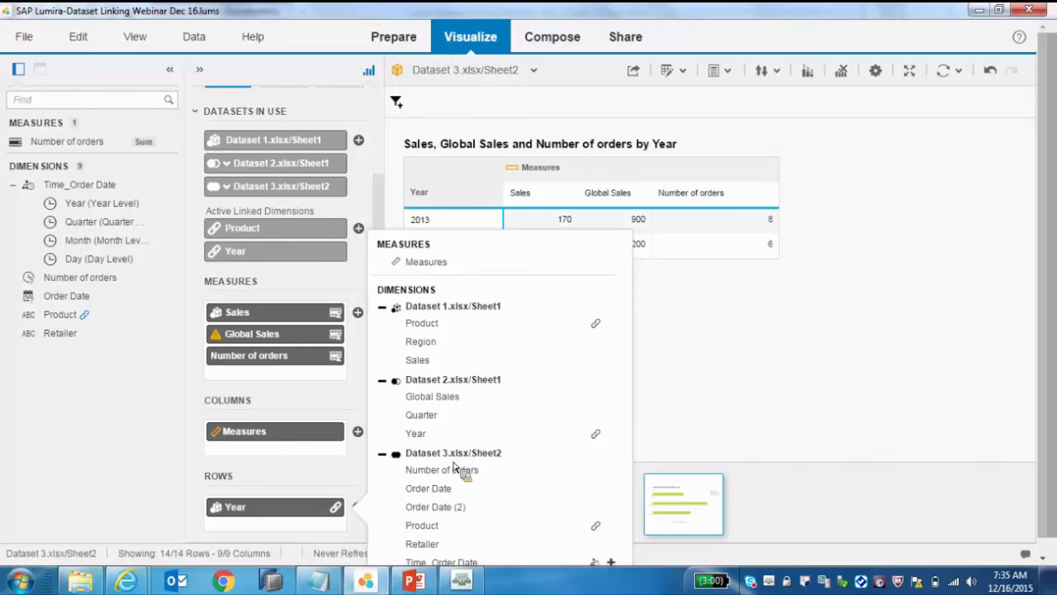
{"action": "left_click", "coordinate": [428, 527]}
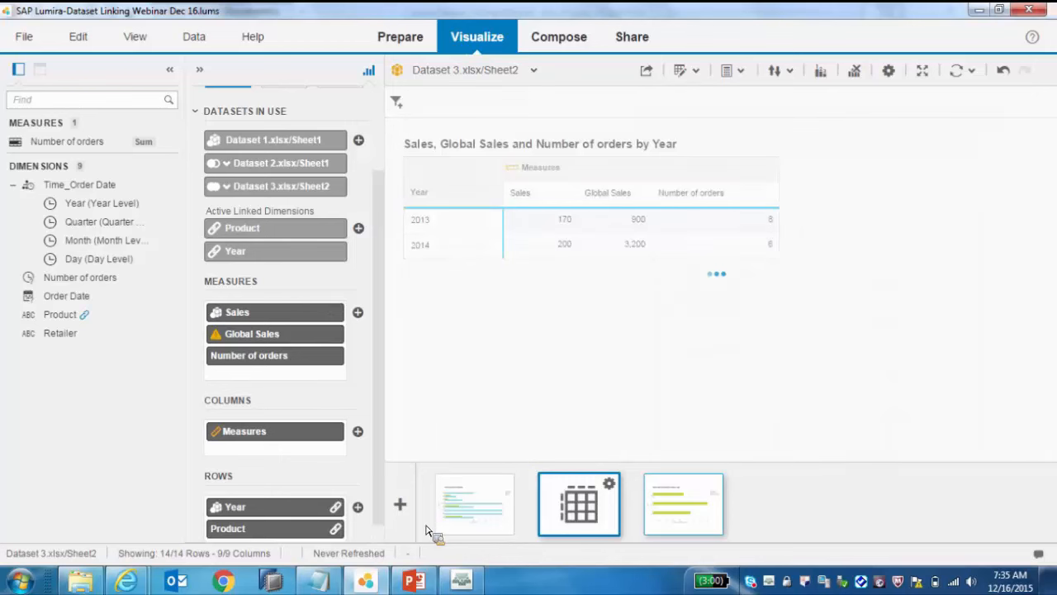
{"action": "left_click", "coordinate": [358, 506]}
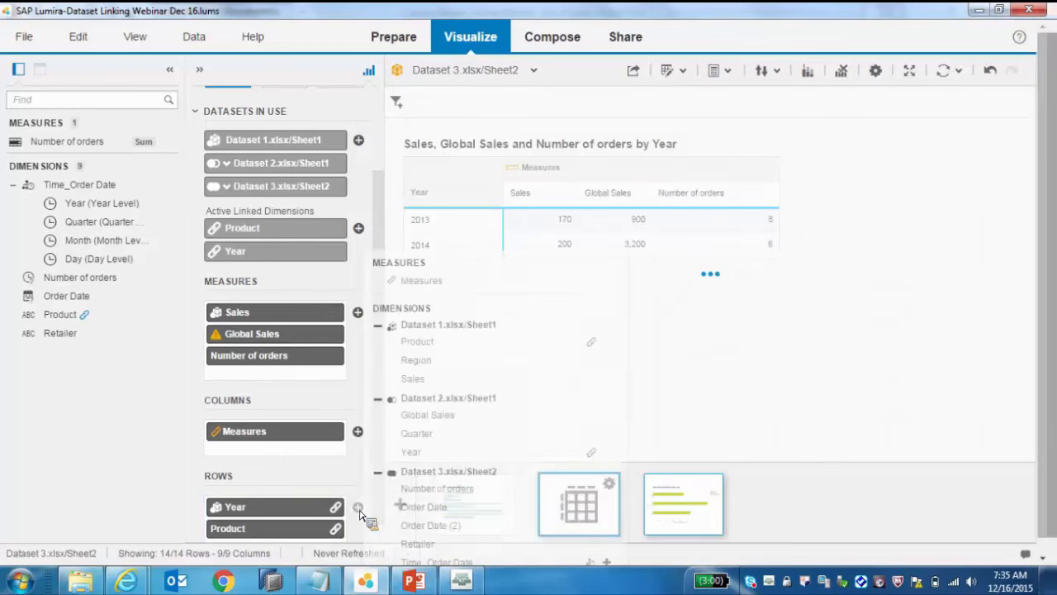
{"action": "scroll", "coordinate": [443, 518], "scroll_direction": "down", "scroll_amount": 1}
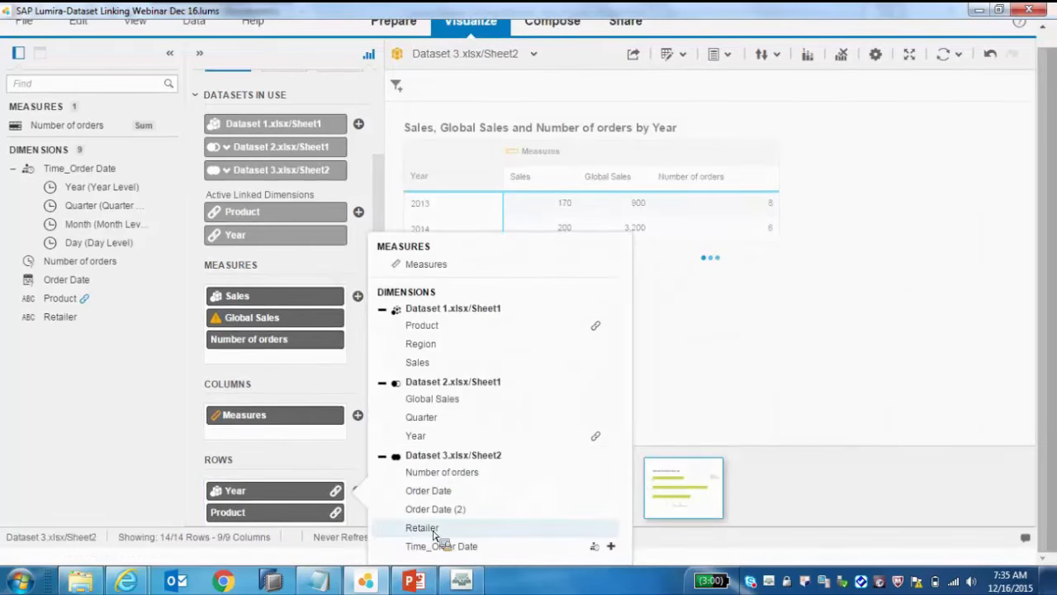
{"action": "left_click", "coordinate": [433, 530]}
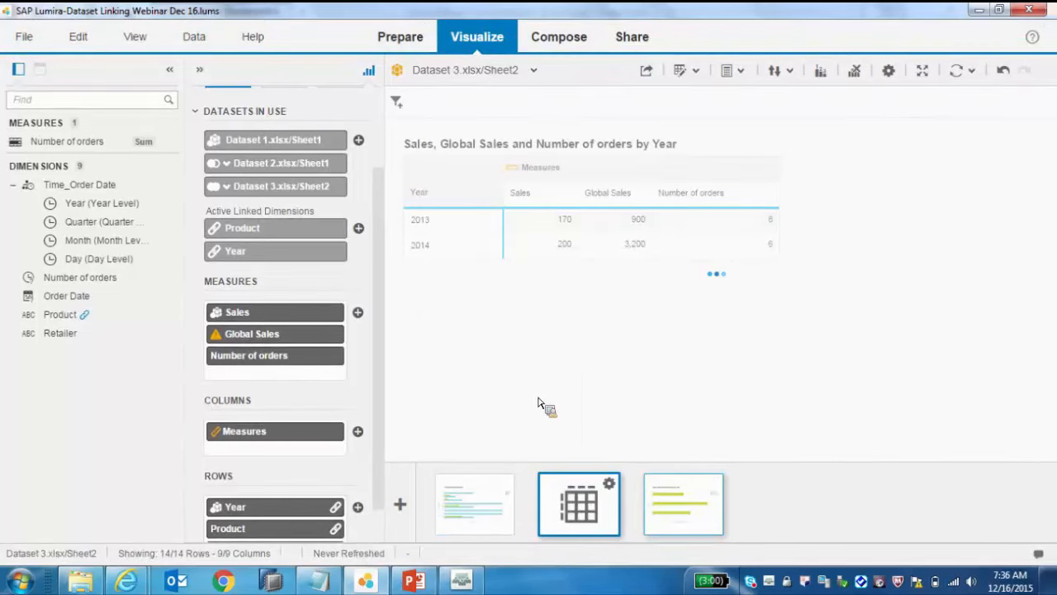
Step: Examine the Sales, Global Sales and Number of orders values in the crosstab for each year, product and retailer
{"action": "left_click_drag", "start_coordinate": [299, 410], "coordinate": [463, 415]}
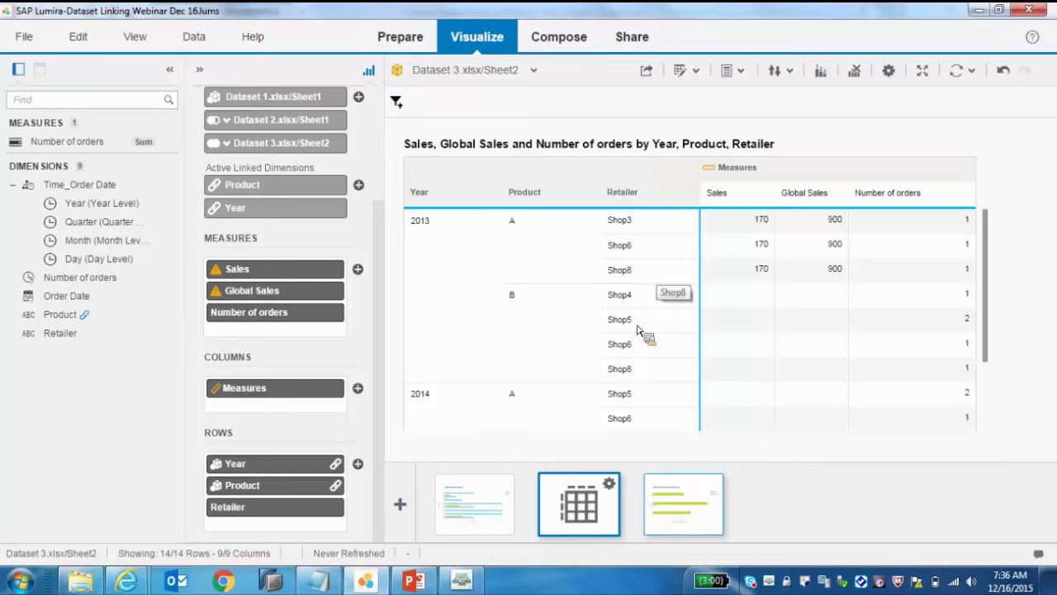
{"action": "scroll", "coordinate": [588, 287], "scroll_direction": "down", "scroll_amount": 2}
{"action": "scroll", "coordinate": [585, 288], "scroll_direction": "up", "scroll_amount": 2}
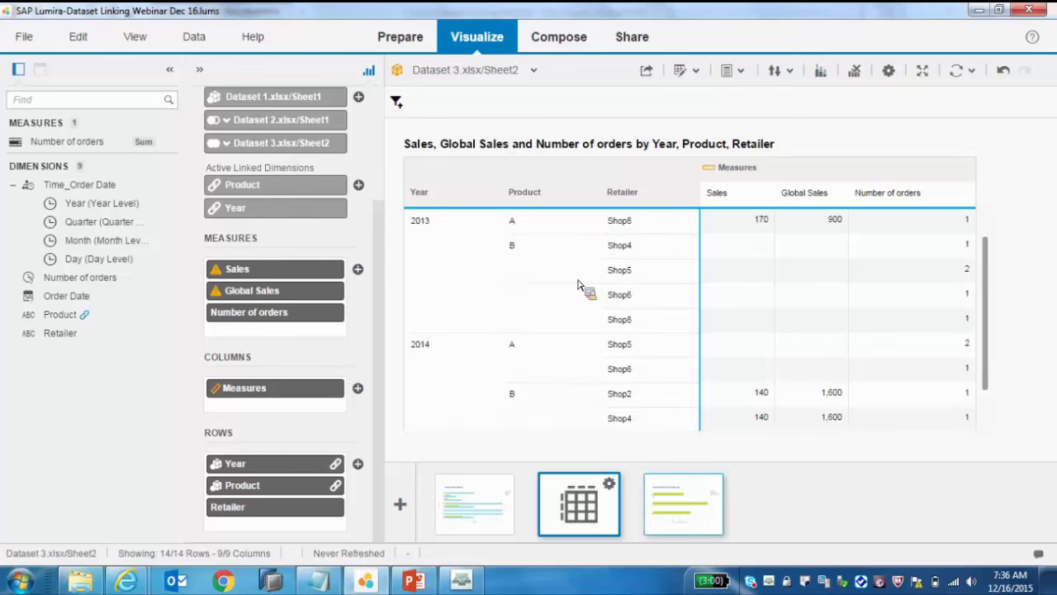
{"action": "scroll", "coordinate": [852, 320], "scroll_direction": "down", "scroll_amount": 2}
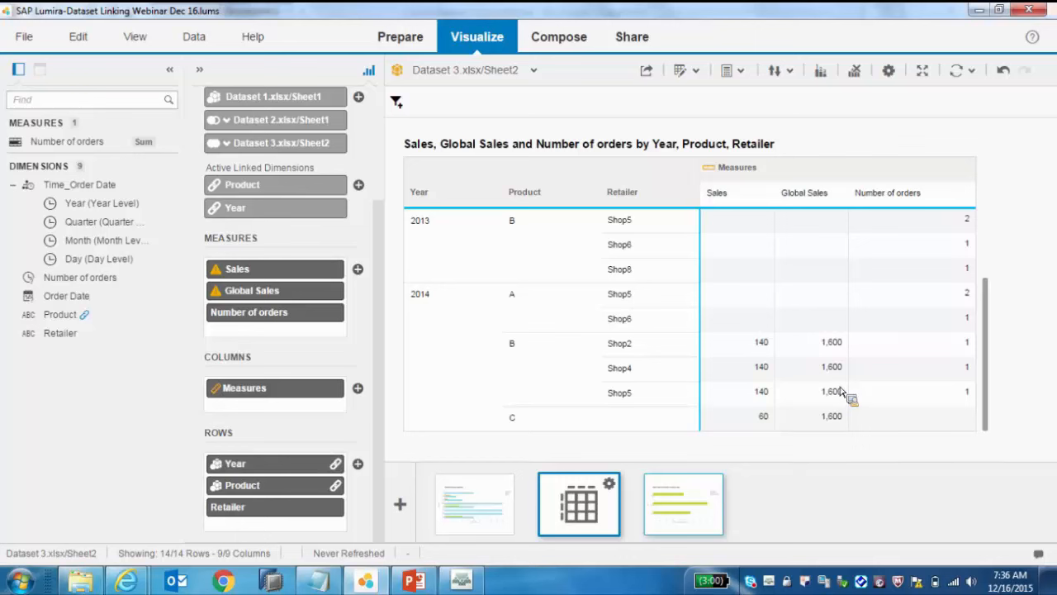
{"action": "left_click_drag", "start_coordinate": [661, 337], "coordinate": [817, 456]}
{"action": "scroll", "coordinate": [769, 376], "scroll_direction": "up", "scroll_amount": 2}
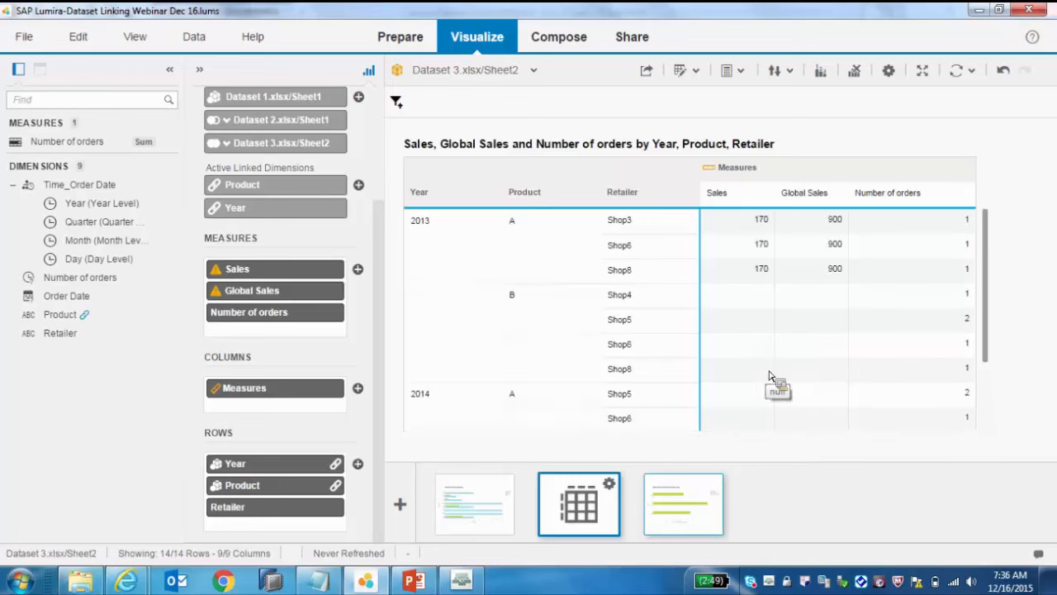
{"action": "scroll", "coordinate": [769, 376], "scroll_direction": "down", "scroll_amount": 2}
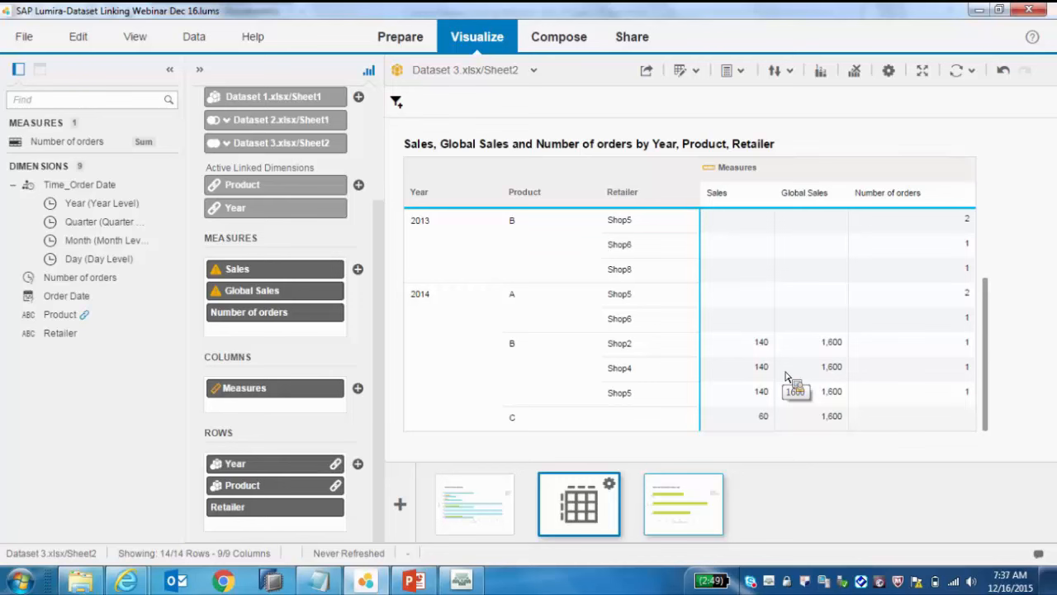
{"action": "scroll", "coordinate": [893, 355], "scroll_direction": "up", "scroll_amount": 5}
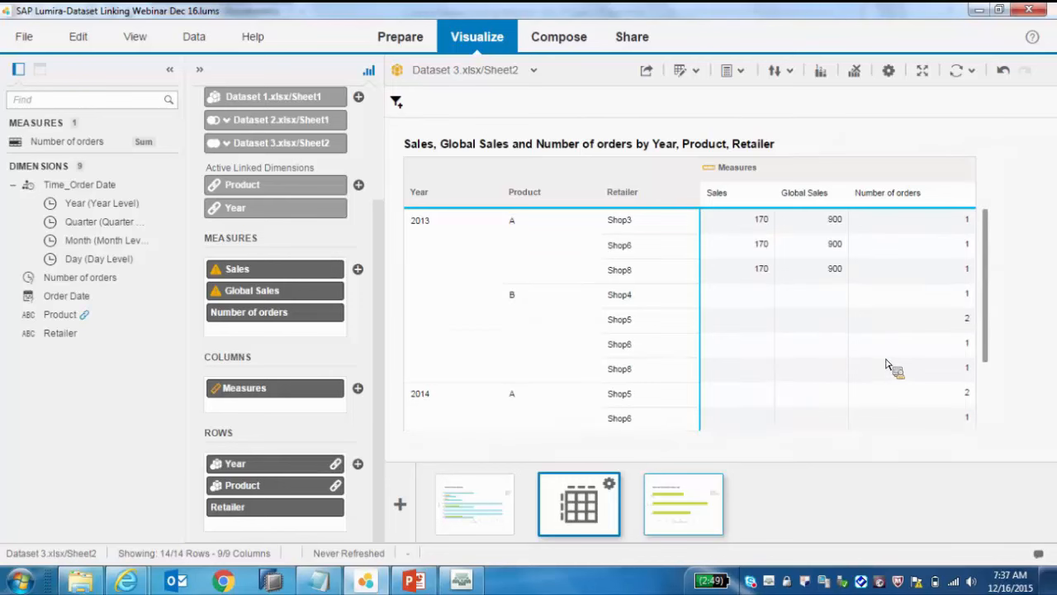
{"action": "scroll", "coordinate": [891, 364], "scroll_direction": "down", "scroll_amount": 3}
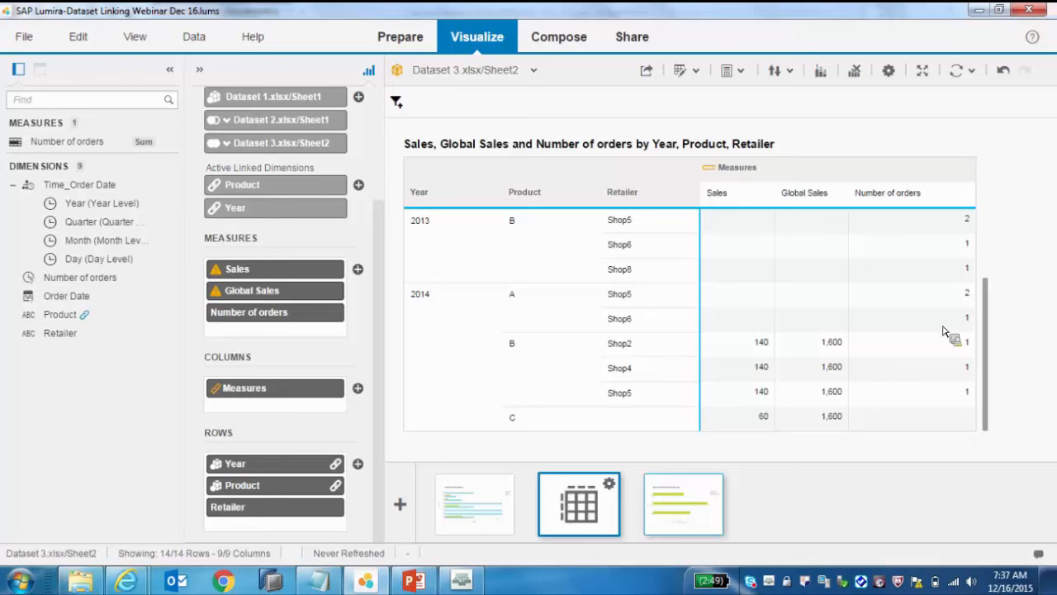
{"action": "scroll", "coordinate": [942, 280], "scroll_direction": "up", "scroll_amount": 3}
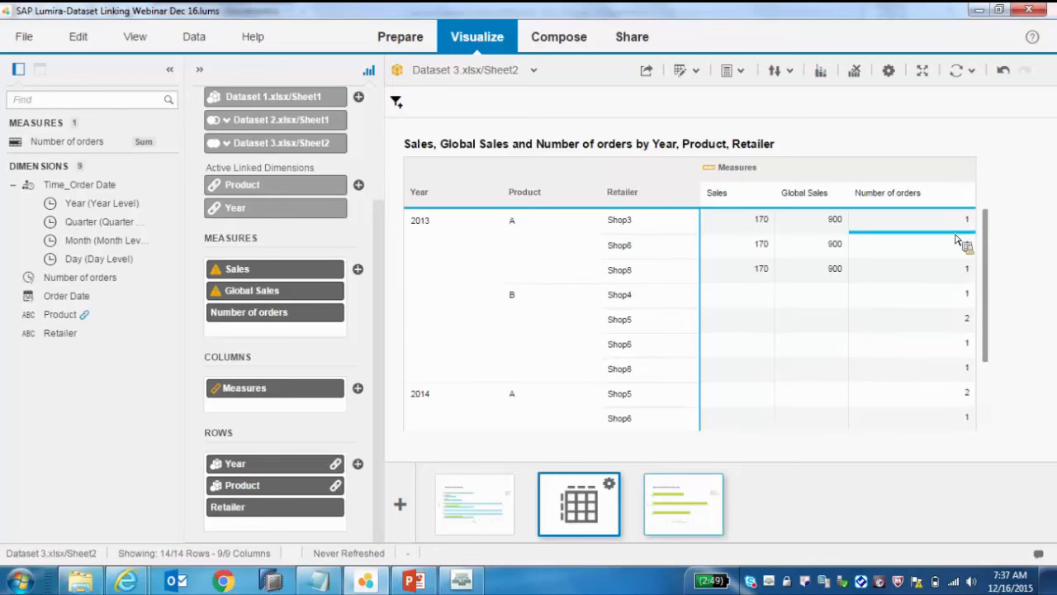
{"action": "scroll", "coordinate": [956, 252], "scroll_direction": "down", "scroll_amount": 3}
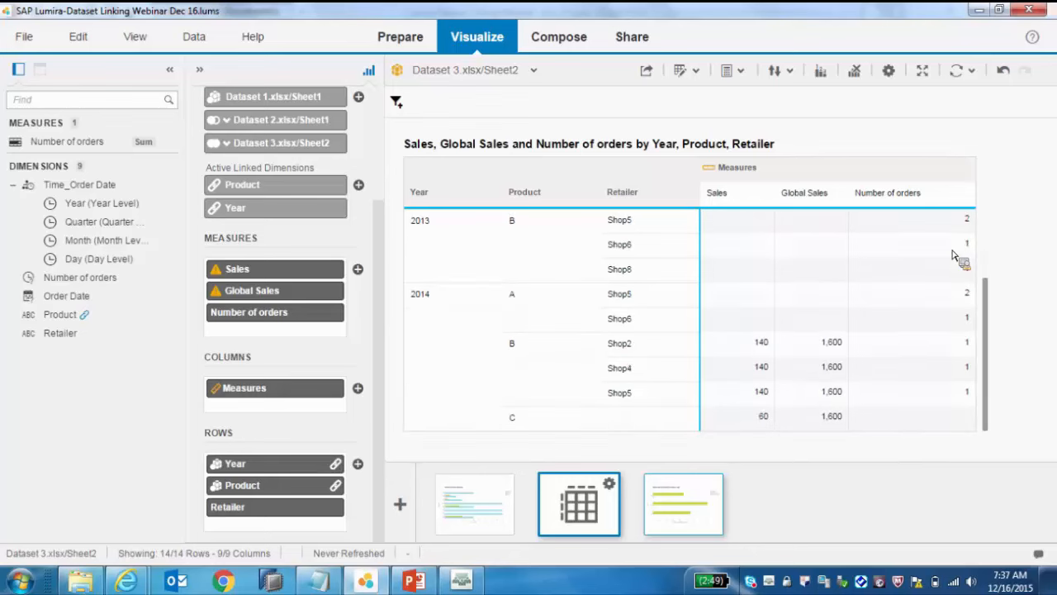
{"action": "scroll", "coordinate": [956, 252], "scroll_direction": "up", "scroll_amount": 2}
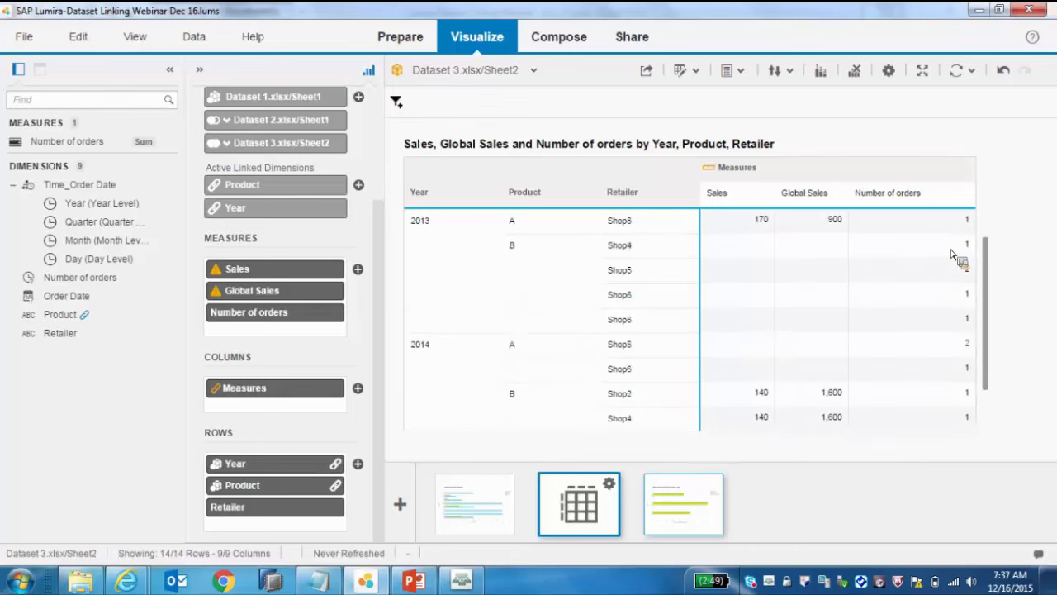
Step: Add a running calculation on Number of orders (Sum) with running kind Count, resetting at Year, and review it in the crosstab
{"action": "left_click", "coordinate": [740, 72]}
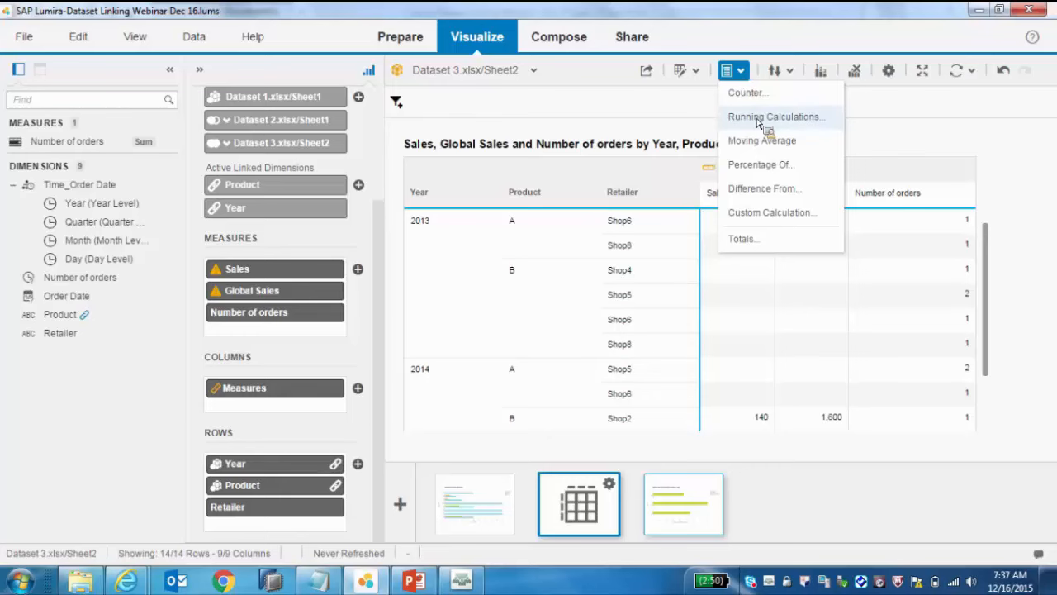
{"action": "left_click", "coordinate": [758, 119]}
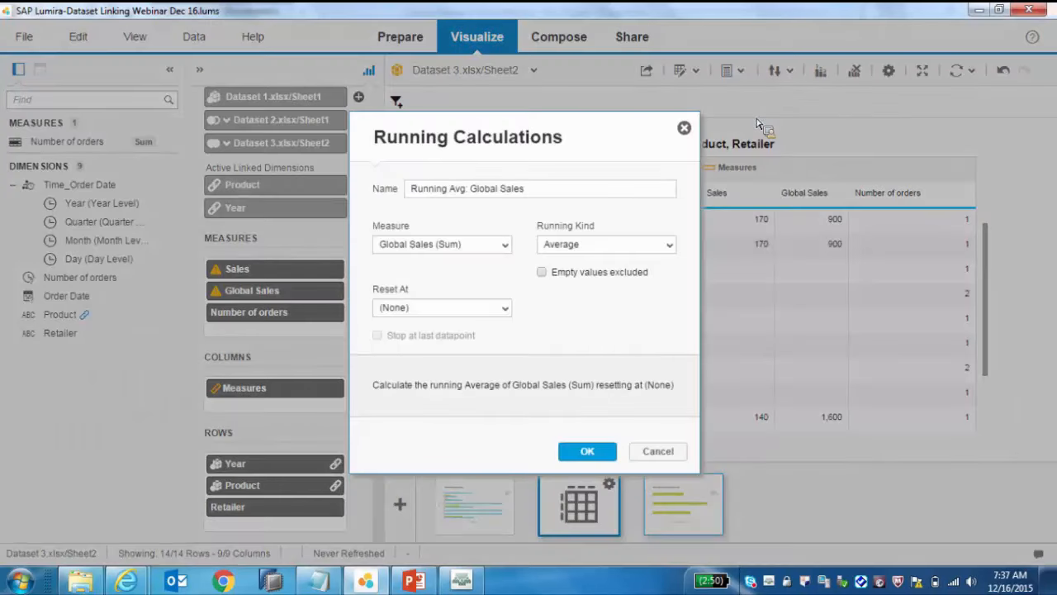
{"action": "left_click", "coordinate": [505, 246]}
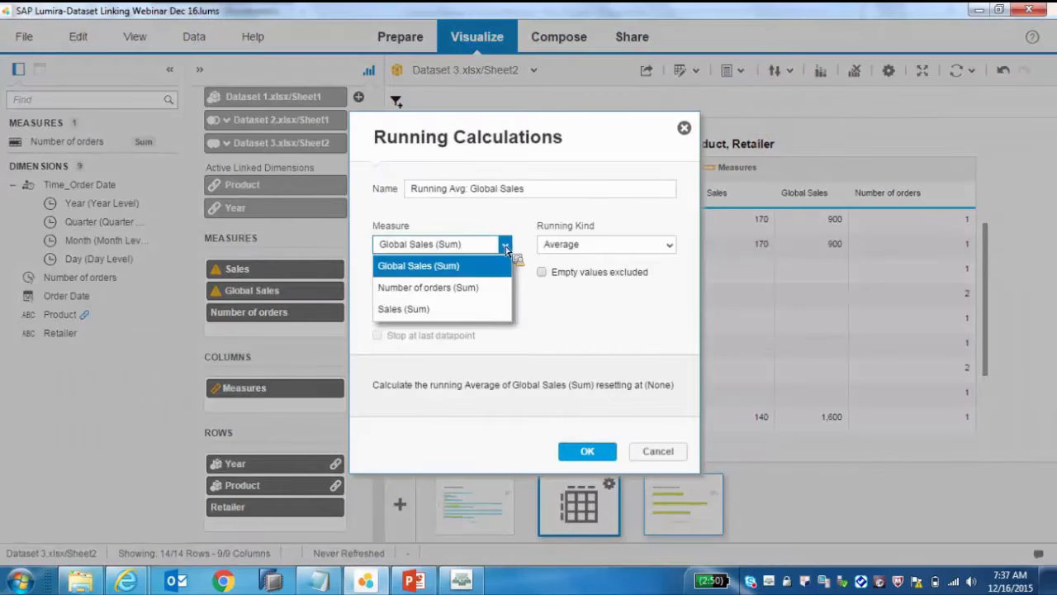
{"action": "left_click", "coordinate": [441, 287]}
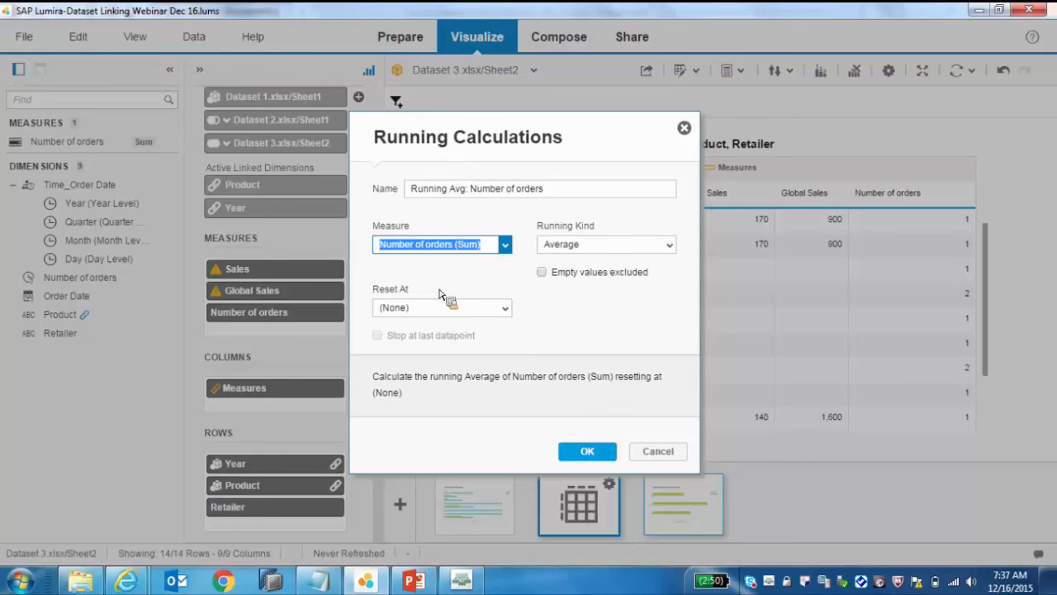
{"action": "left_click", "coordinate": [653, 249]}
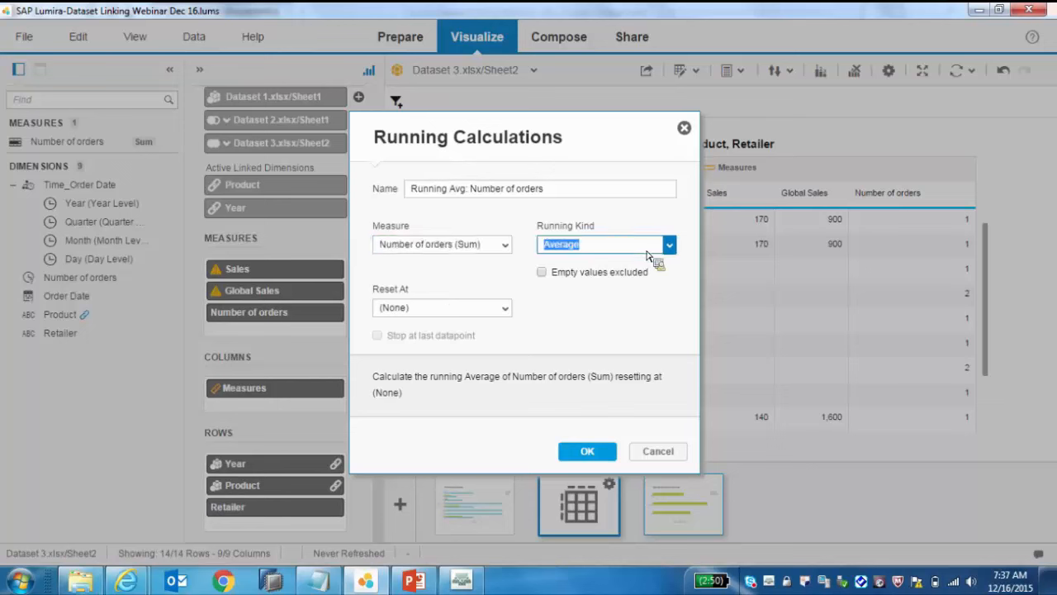
{"action": "left_click", "coordinate": [581, 291]}
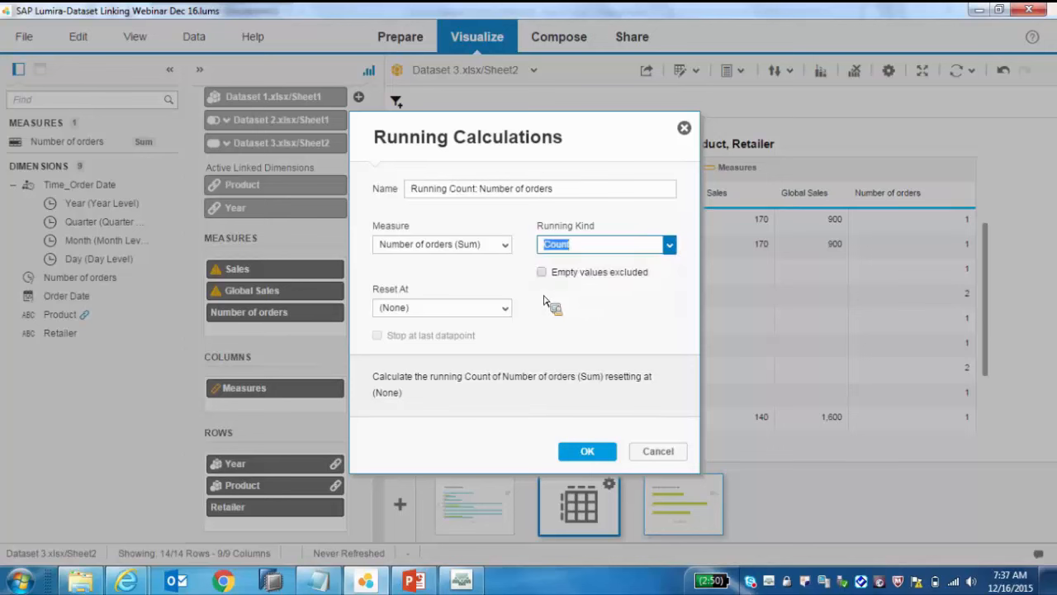
{"action": "left_click", "coordinate": [507, 311]}
{"action": "left_click", "coordinate": [507, 311]}
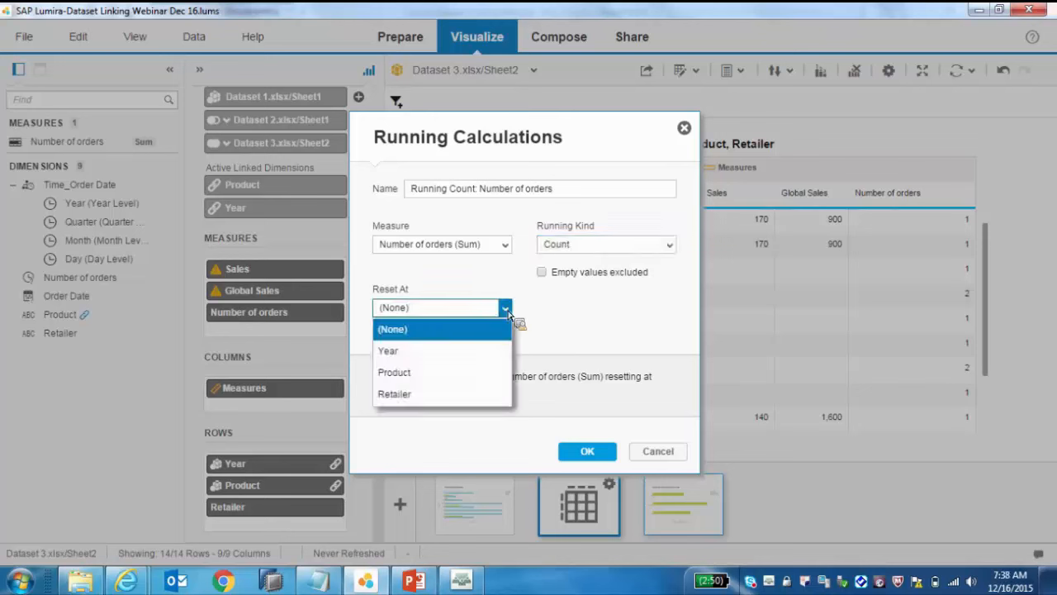
{"action": "left_click", "coordinate": [400, 354]}
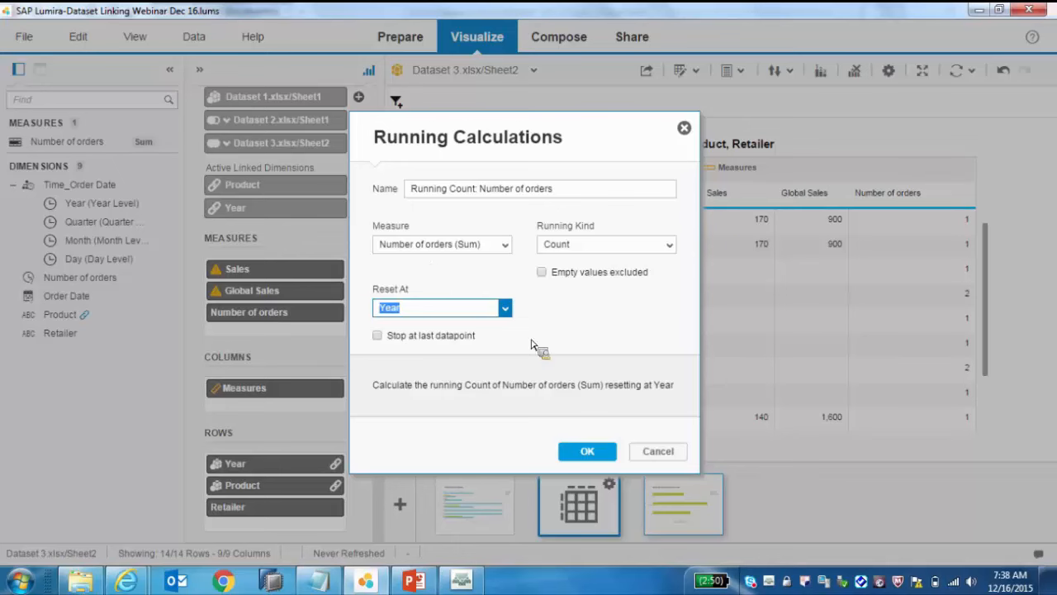
{"action": "left_click", "coordinate": [588, 451]}
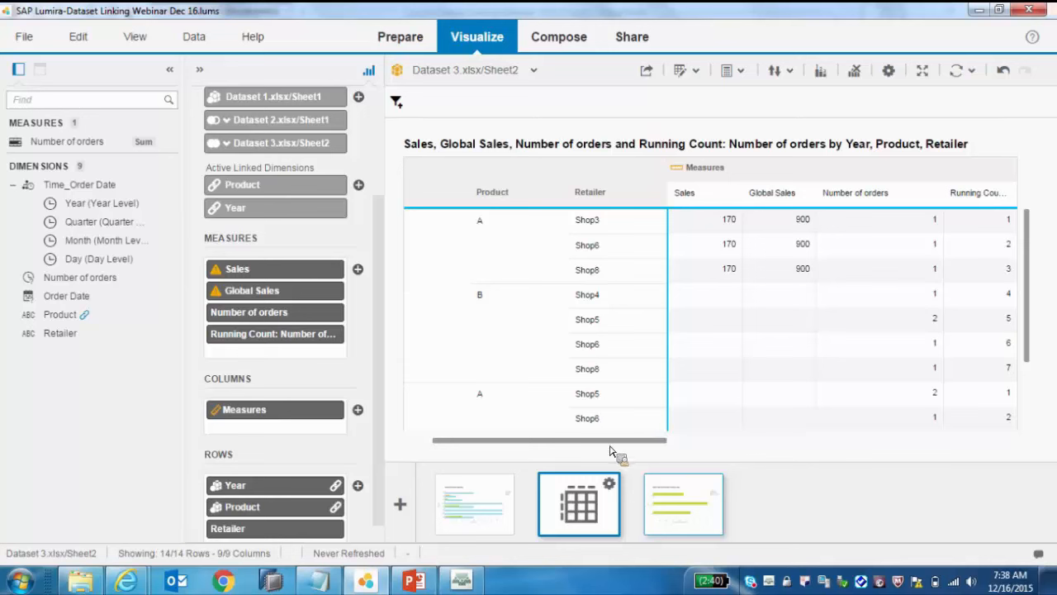
{"action": "left_click_drag", "start_coordinate": [616, 444], "coordinate": [548, 446]}
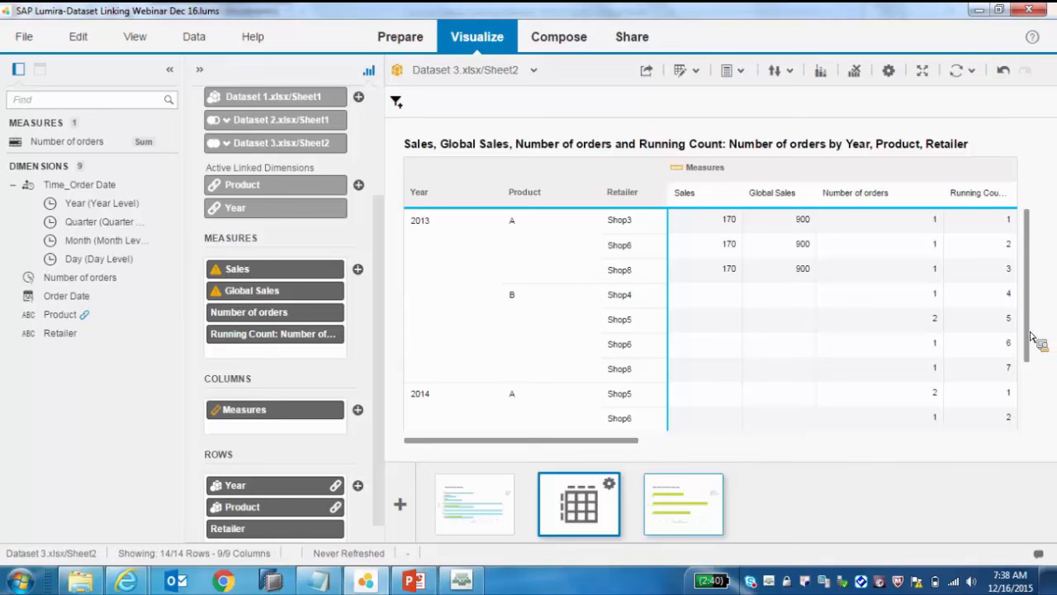
{"action": "scroll", "coordinate": [1006, 371], "scroll_direction": "down", "scroll_amount": 2}
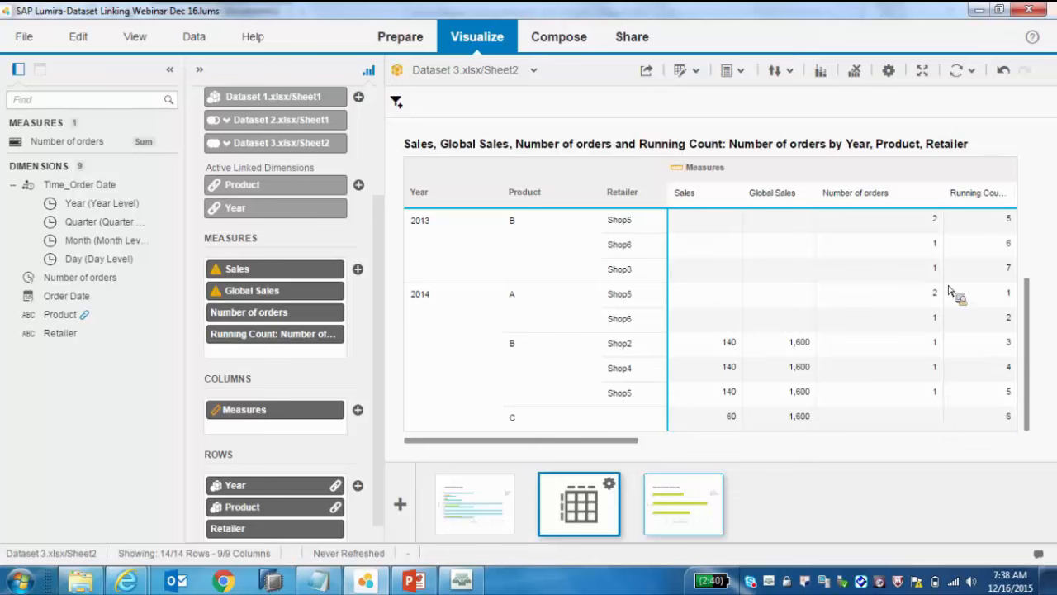
Step: Create a custom calculation named demo1 and begin its formula with if {Running Count: Number of orders}
{"action": "left_click", "coordinate": [734, 71]}
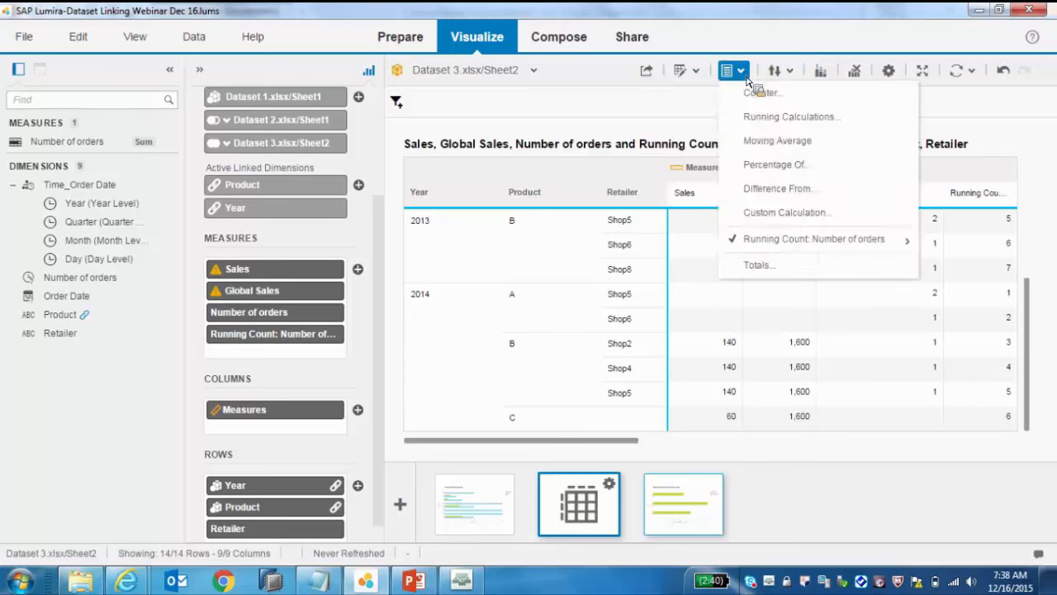
{"action": "left_click", "coordinate": [770, 217]}
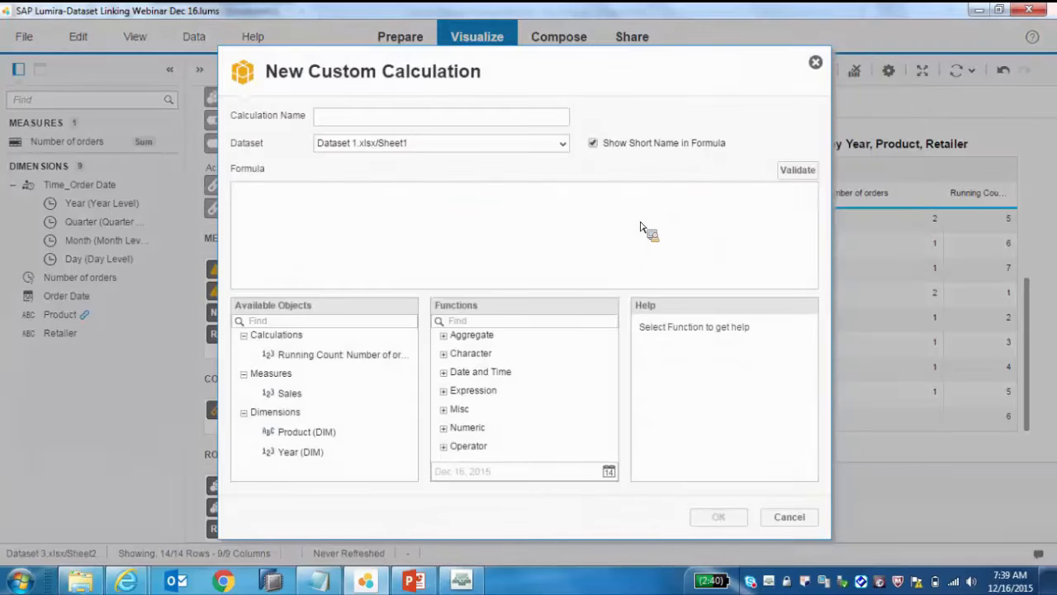
{"action": "left_click", "coordinate": [449, 120]}
{"action": "type", "text": "demo1"}
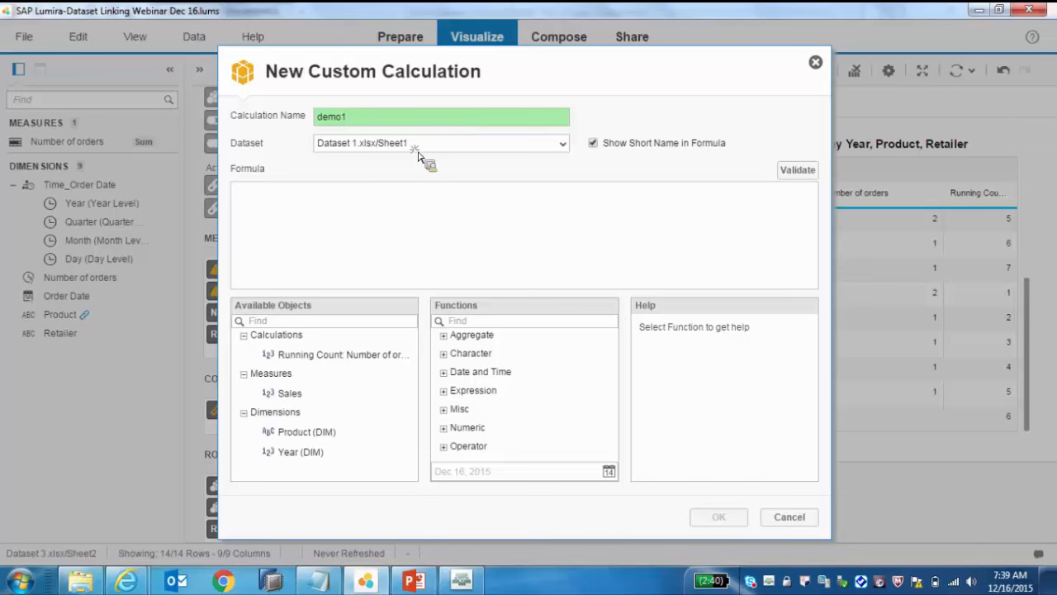
{"action": "left_click", "coordinate": [351, 241]}
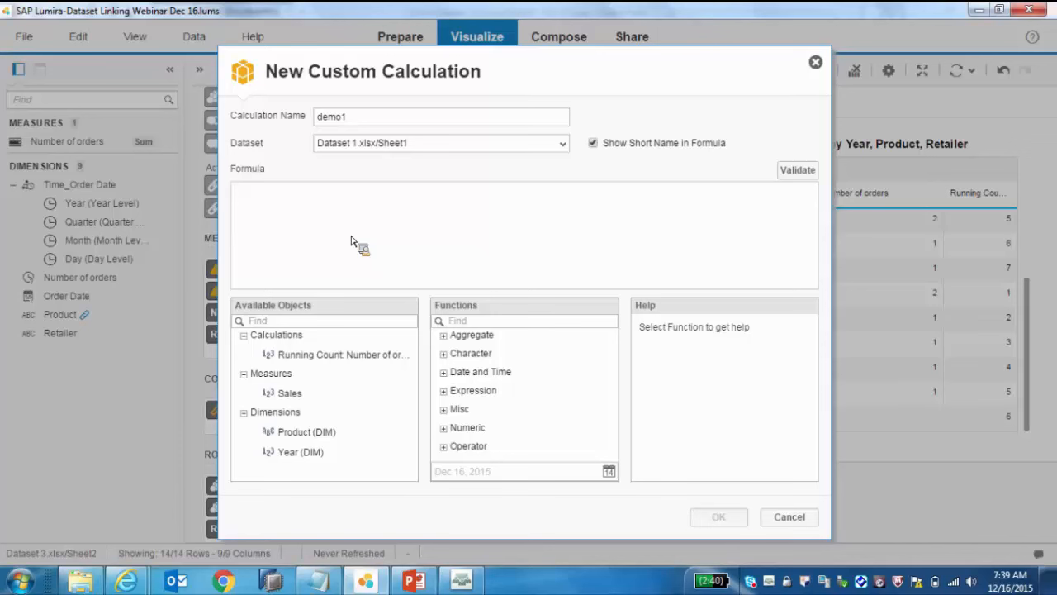
{"action": "type", "text": "If"}
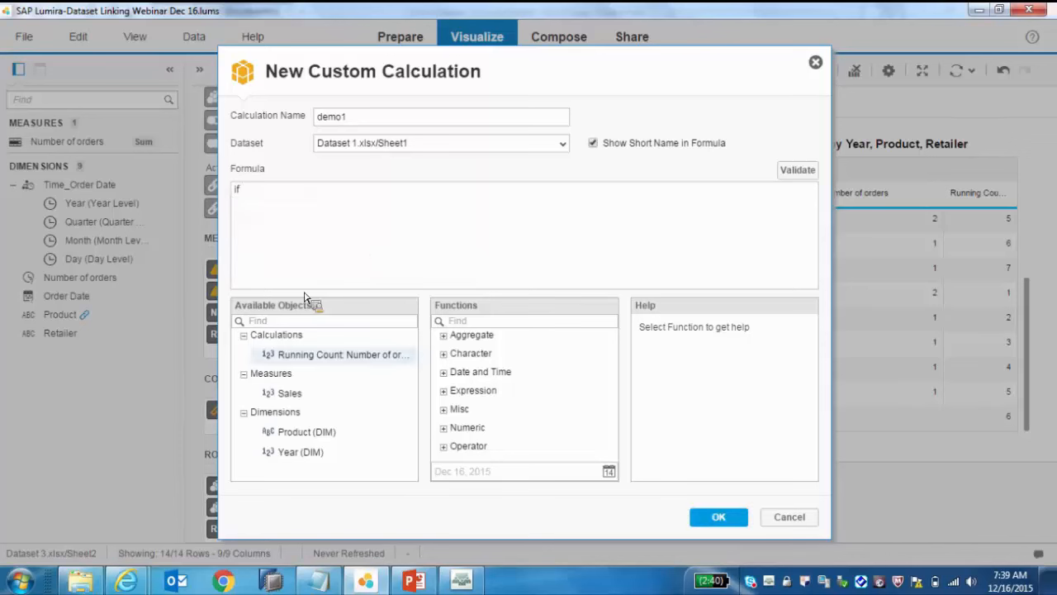
{"action": "double_click", "coordinate": [317, 356]}
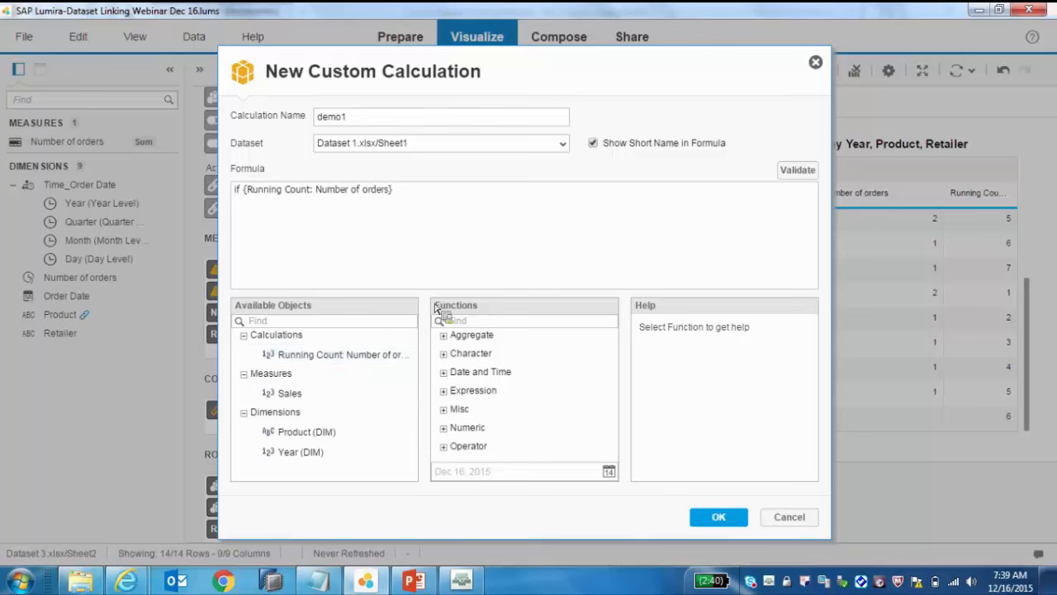
Step: Extend the demo1 formula with the condition > 6 and the result then "Good"
{"action": "type", "text": "> 3"}
{"action": "type", "text": "n \"G\"\"G"}
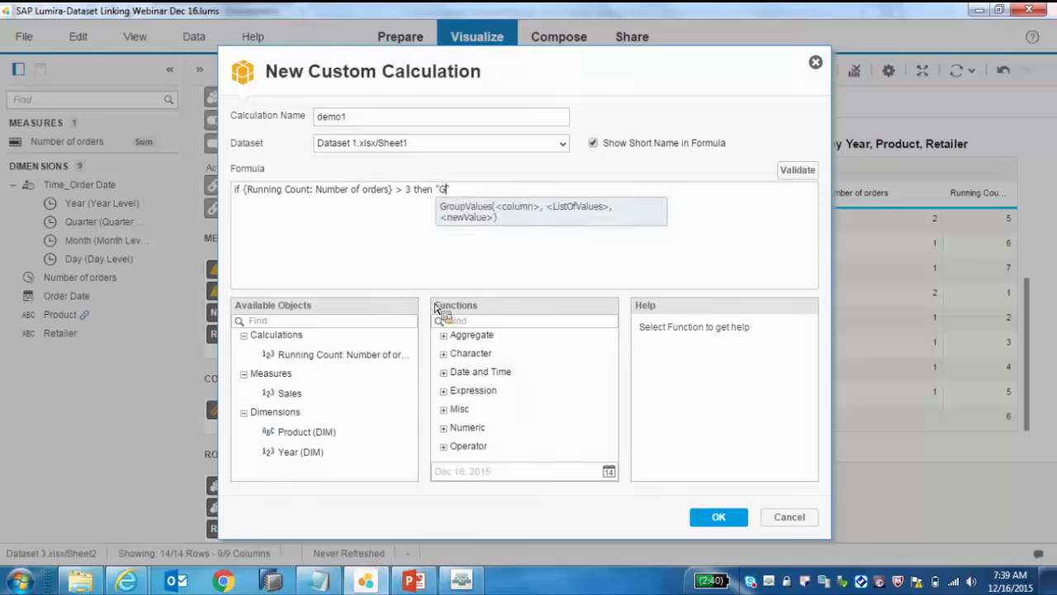
{"action": "left_click", "coordinate": [412, 194]}
{"action": "key", "text": "BackSpace"}
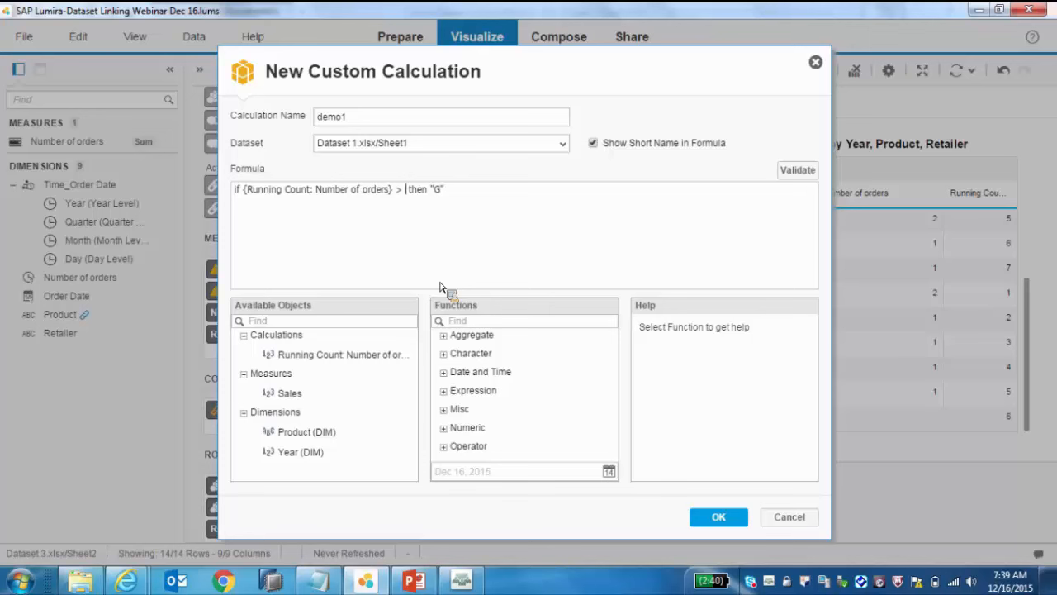
{"action": "type", "text": "6"}
{"action": "left_click", "coordinate": [450, 195]}
{"action": "type", "text": "ood"}
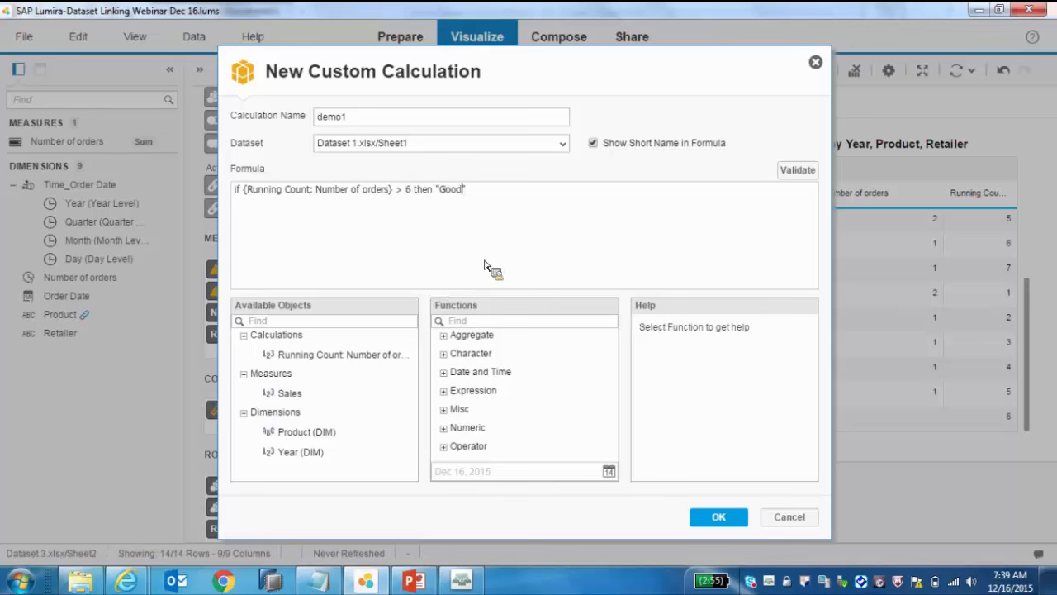
Step: Complete the demo1 formula with else "Bad" and add the calculation to the crosstab
{"action": "left_click", "coordinate": [486, 197]}
{"action": "type", "text": "es"}
{"action": "key", "text": "BackSpace"}
{"action": "type", "text": "lse \"Bad"}
{"action": "left_click", "coordinate": [730, 522]}
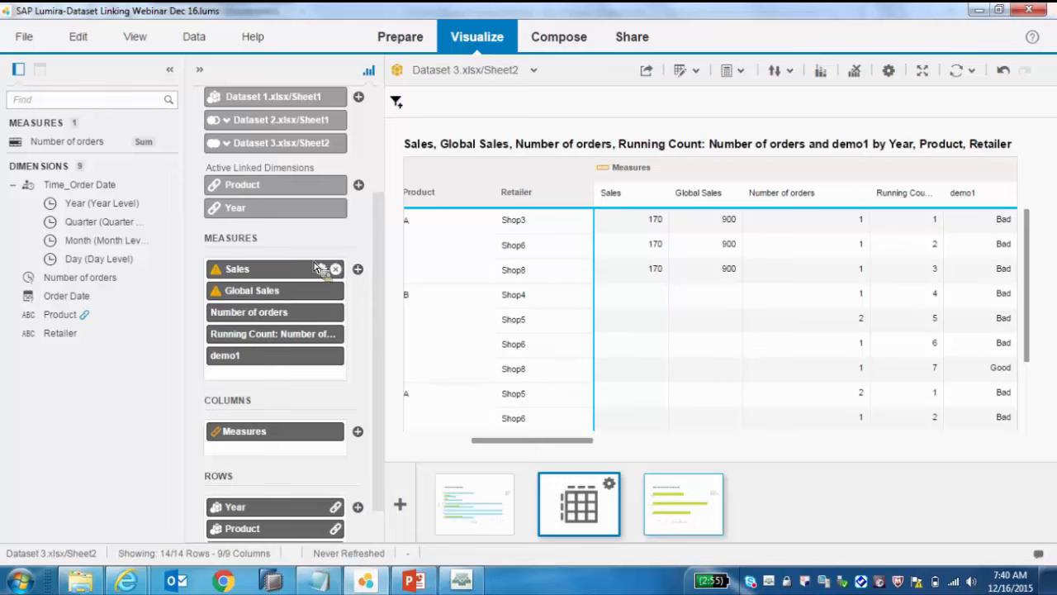
Step: Remove the Sales, Global Sales, Number of orders and Running Count measures from the crosstab, keeping only demo1
{"action": "left_click", "coordinate": [335, 269]}
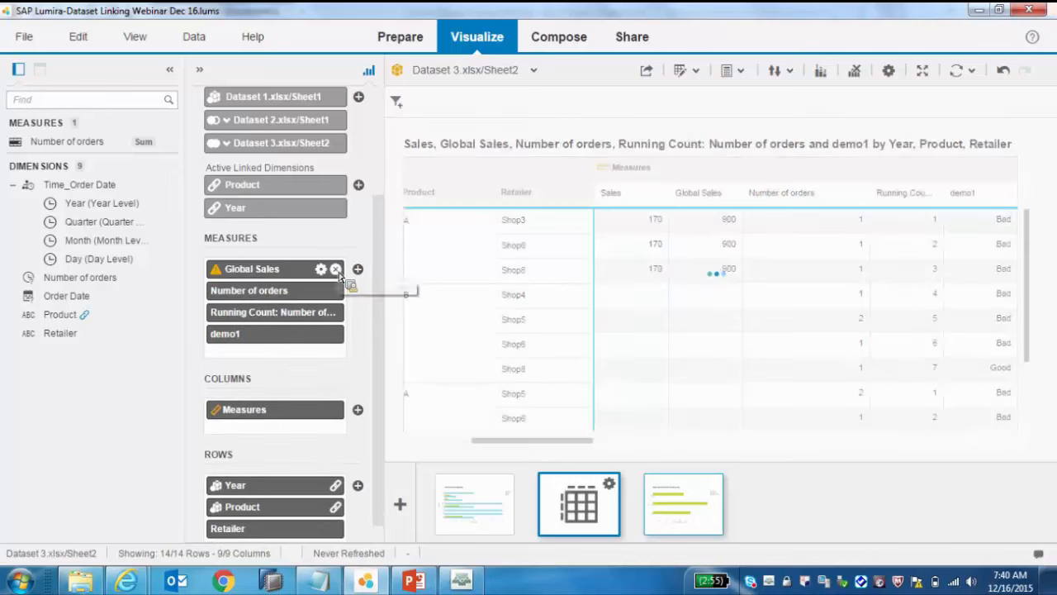
{"action": "left_click", "coordinate": [336, 269]}
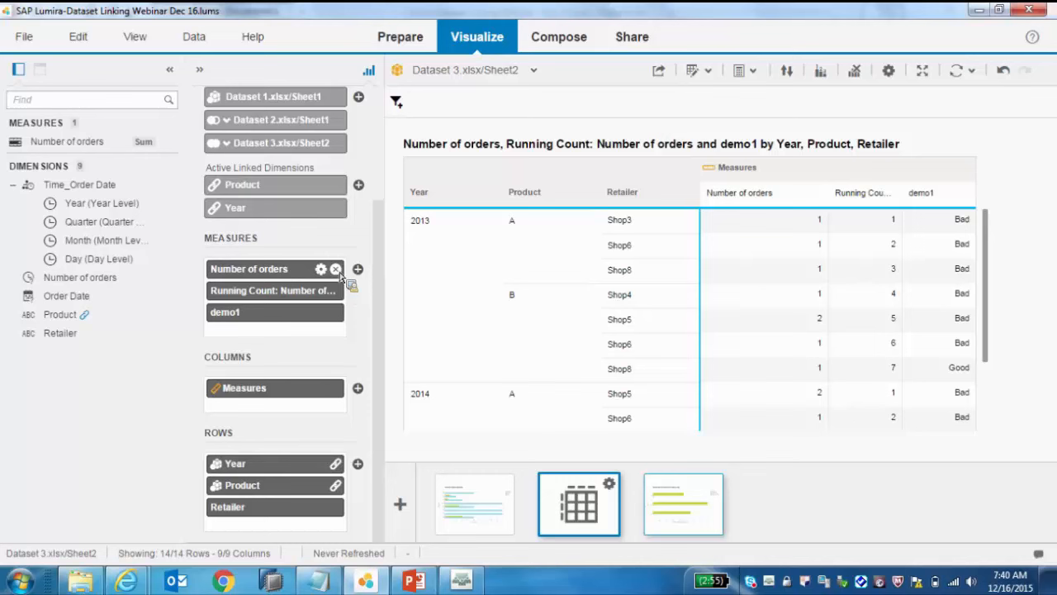
{"action": "left_click", "coordinate": [337, 271]}
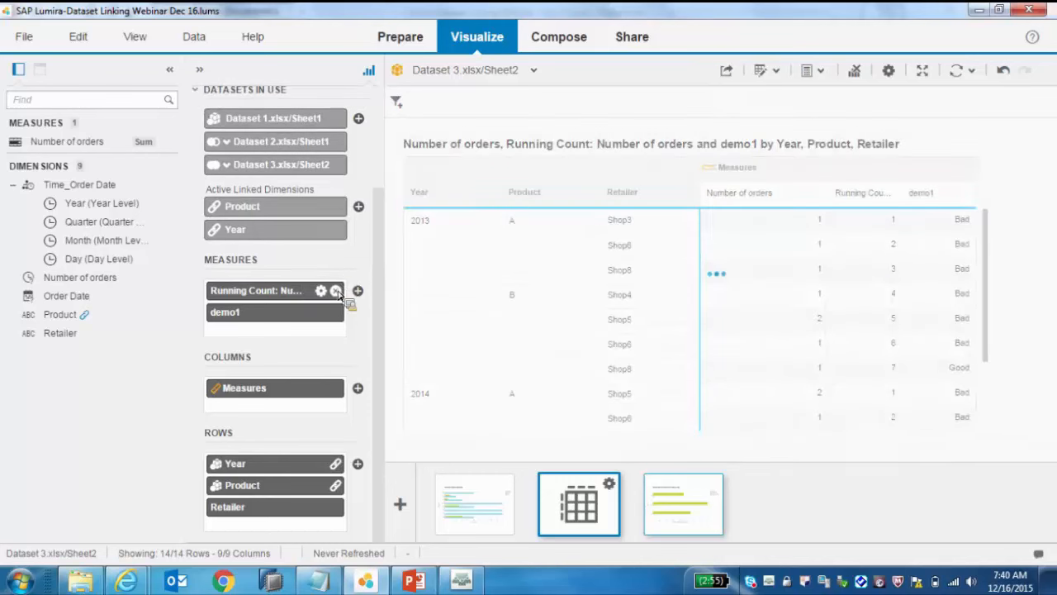
{"action": "left_click", "coordinate": [335, 291]}
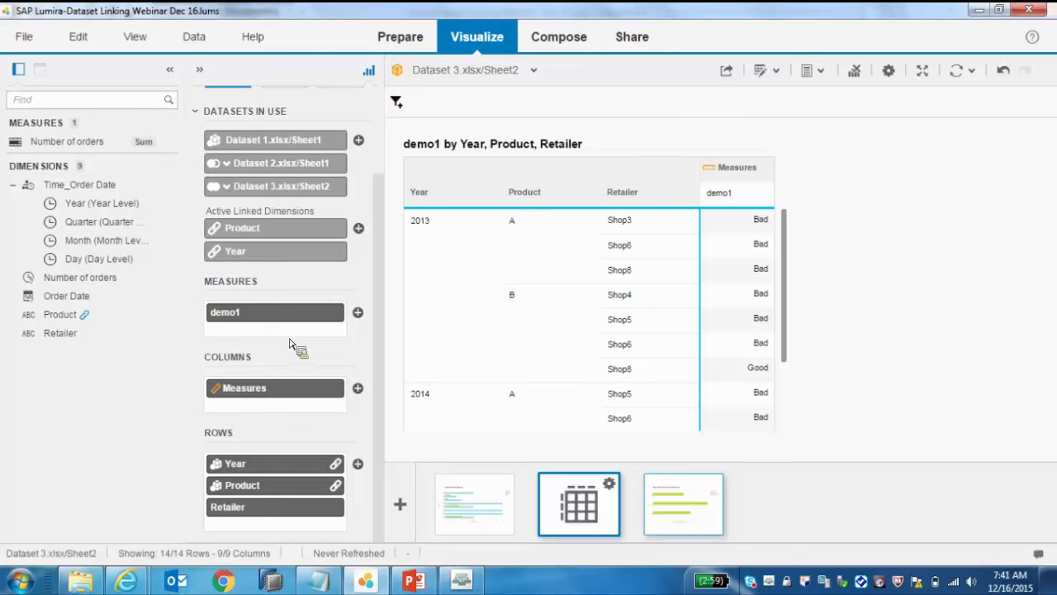
Step: Add Number of orders and Sales as crosstab measures and remove the demo1 calculation
{"action": "left_click", "coordinate": [357, 318]}
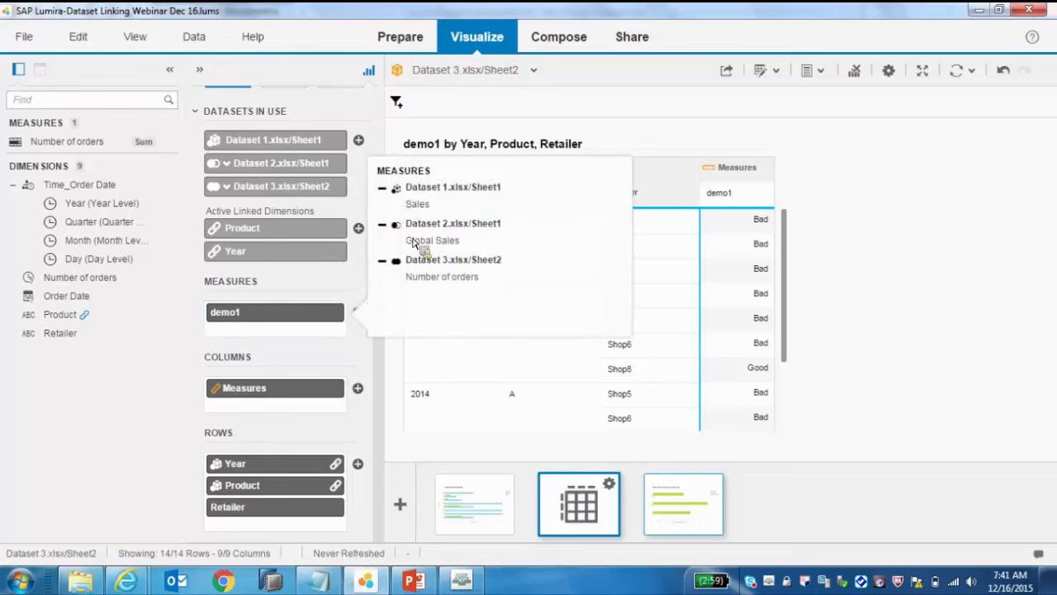
{"action": "left_click", "coordinate": [418, 288]}
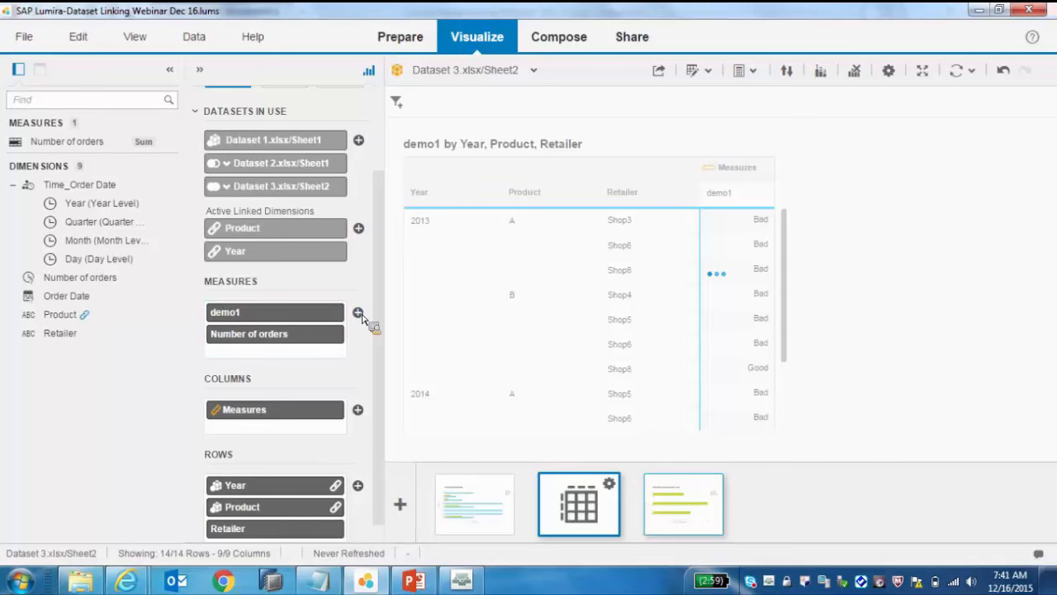
{"action": "left_click", "coordinate": [358, 313]}
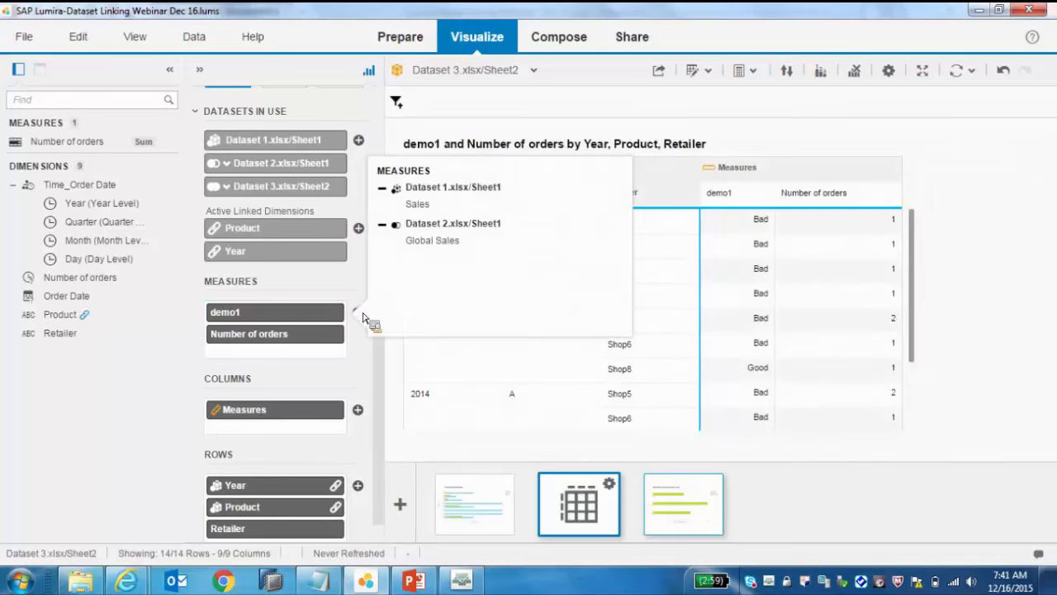
{"action": "left_click", "coordinate": [417, 204]}
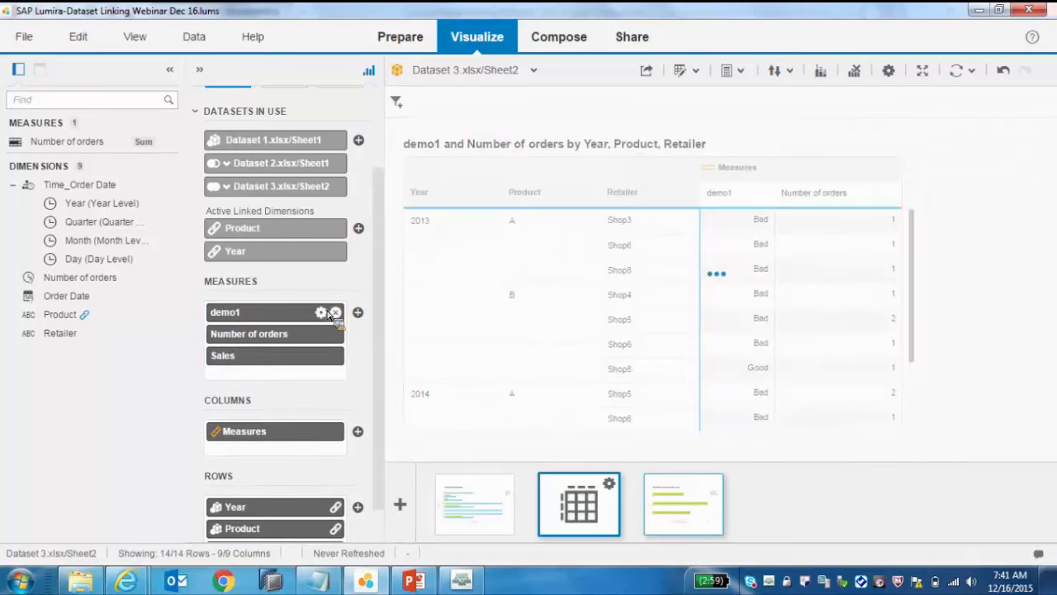
{"action": "left_click", "coordinate": [337, 313]}
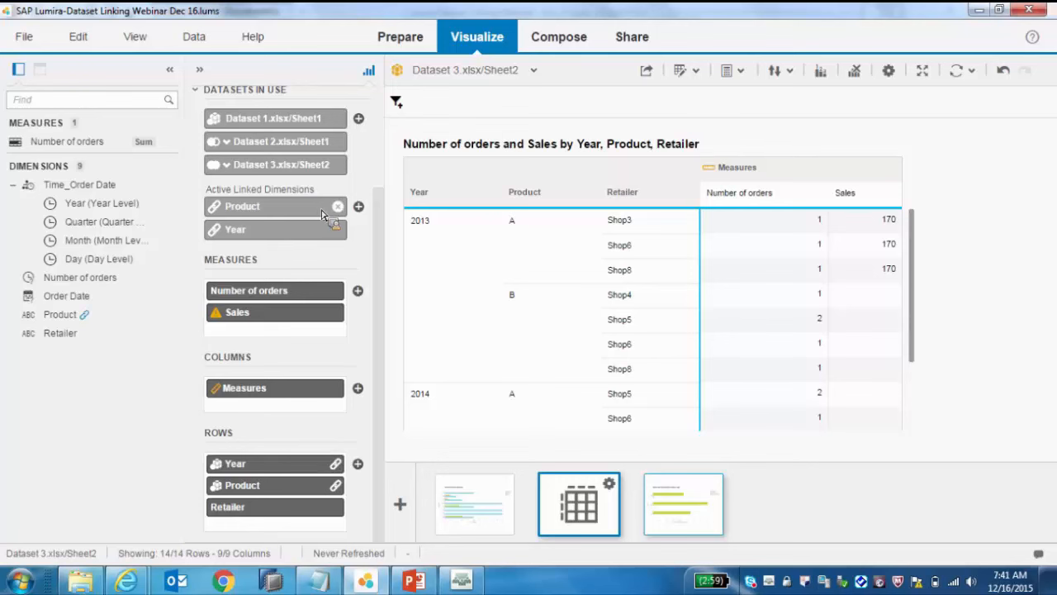
Step: Remove Product from the active linked dimensions, review the crosstab, and add Product back as a linked dimension
{"action": "mouse_move", "coordinate": [324, 212]}
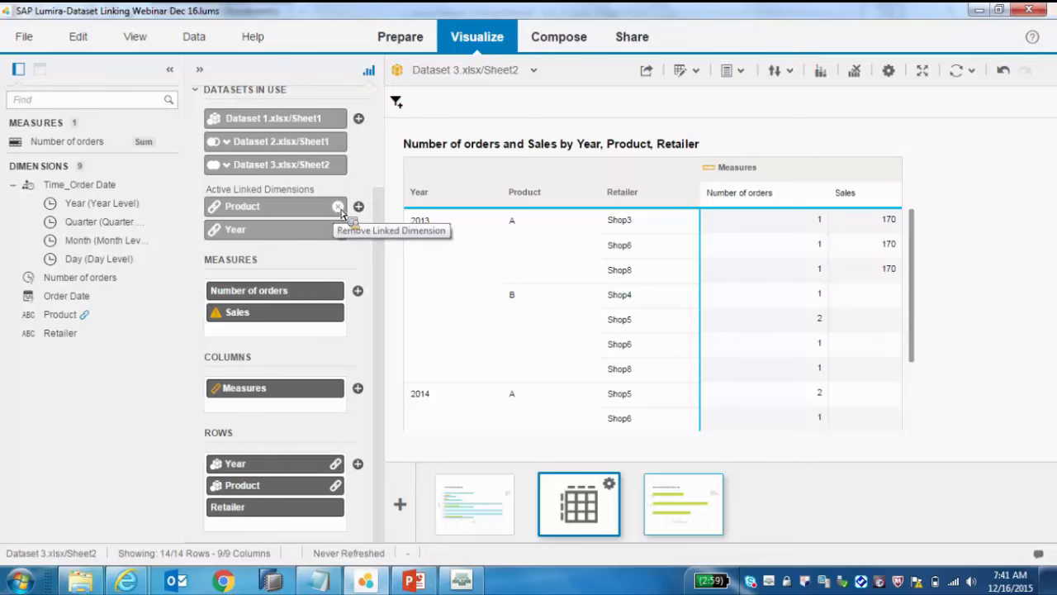
{"action": "left_click", "coordinate": [338, 208]}
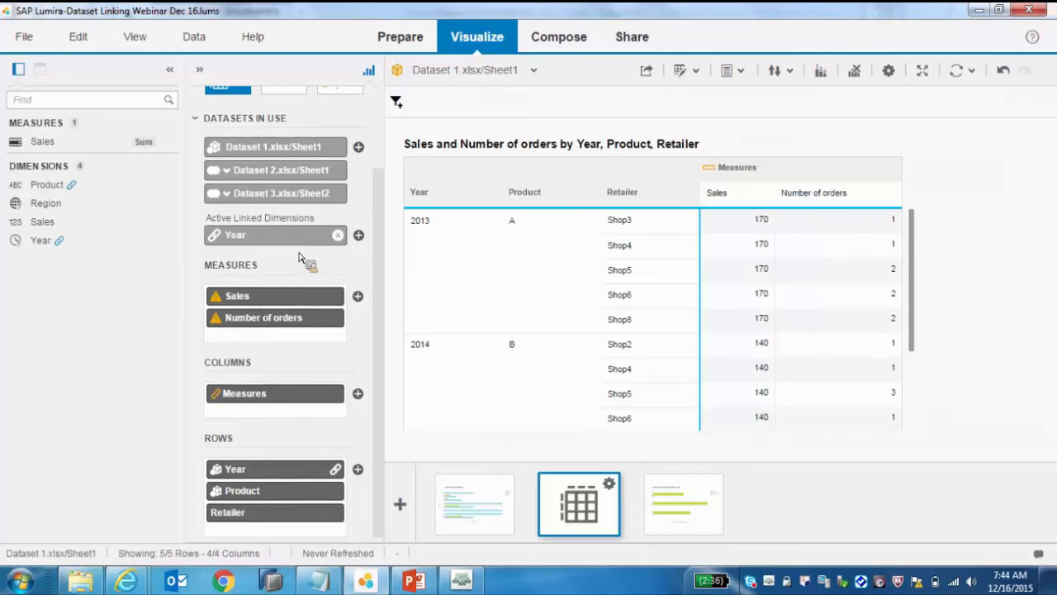
{"action": "mouse_move", "coordinate": [300, 250]}
{"action": "left_click", "coordinate": [358, 237]}
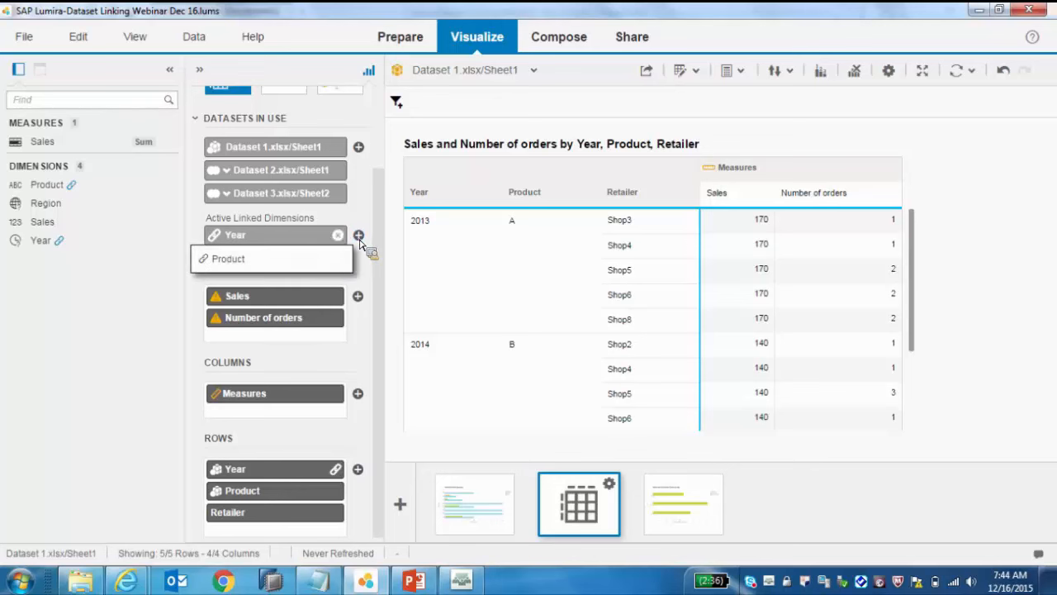
{"action": "left_click", "coordinate": [278, 260]}
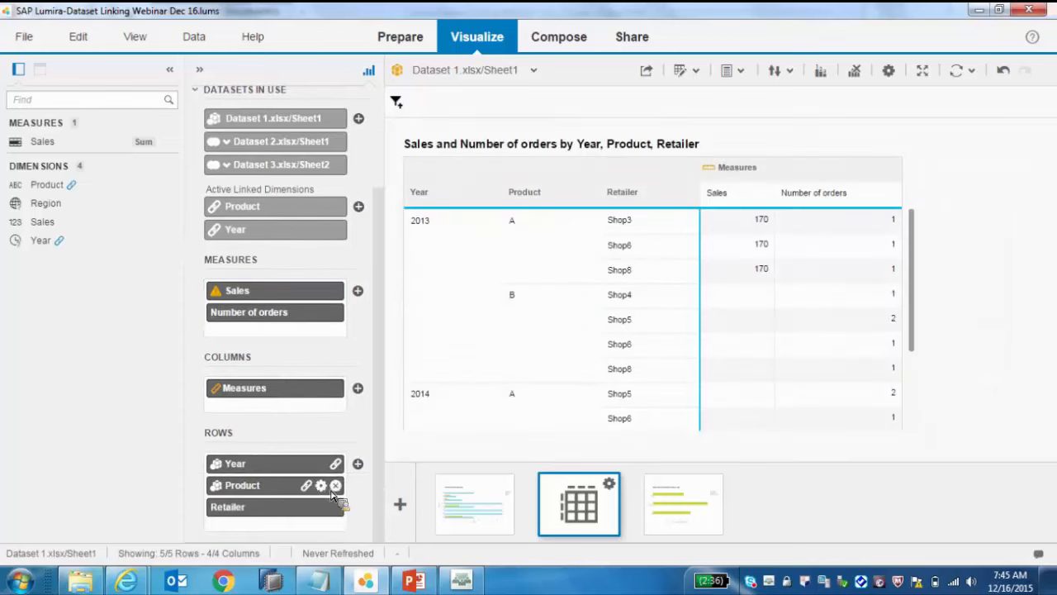
Step: Remove Product from the crosstab rows and check the total calculation options of the Number of orders measure
{"action": "left_click", "coordinate": [336, 486]}
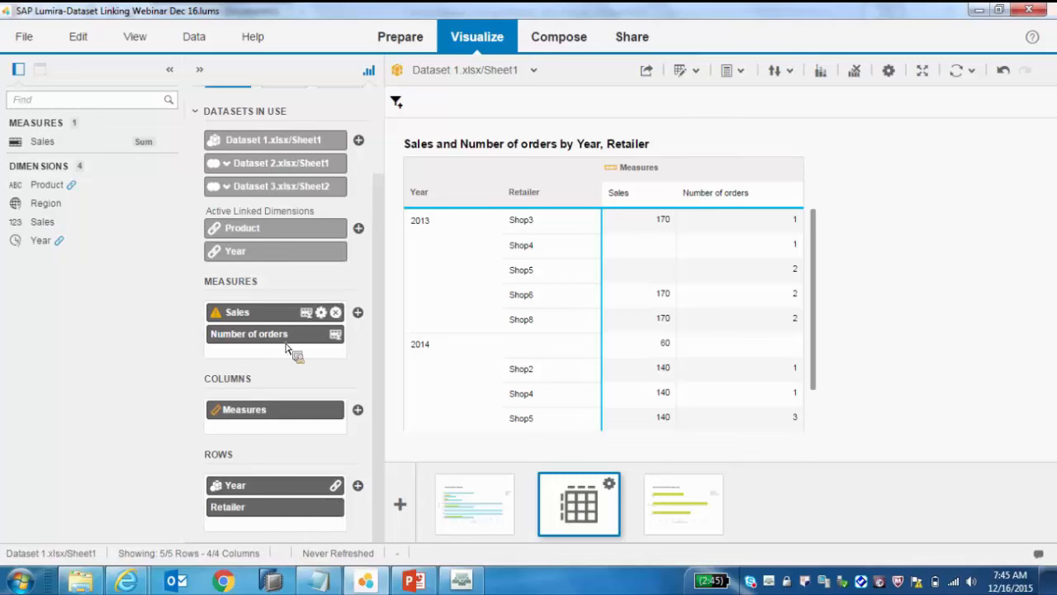
{"action": "left_click_drag", "start_coordinate": [313, 342], "coordinate": [309, 361]}
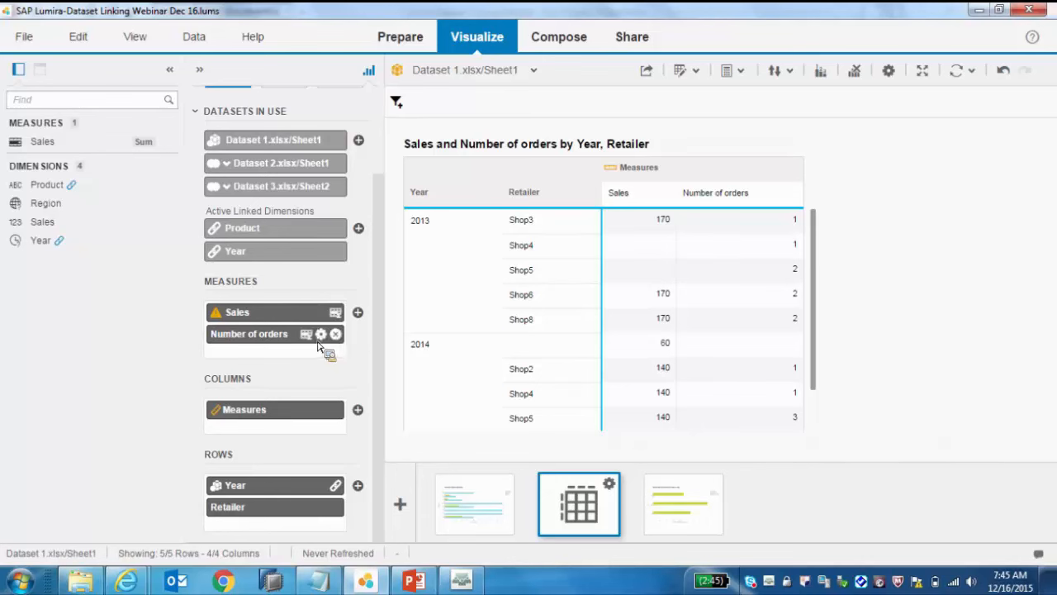
{"action": "left_click", "coordinate": [321, 335]}
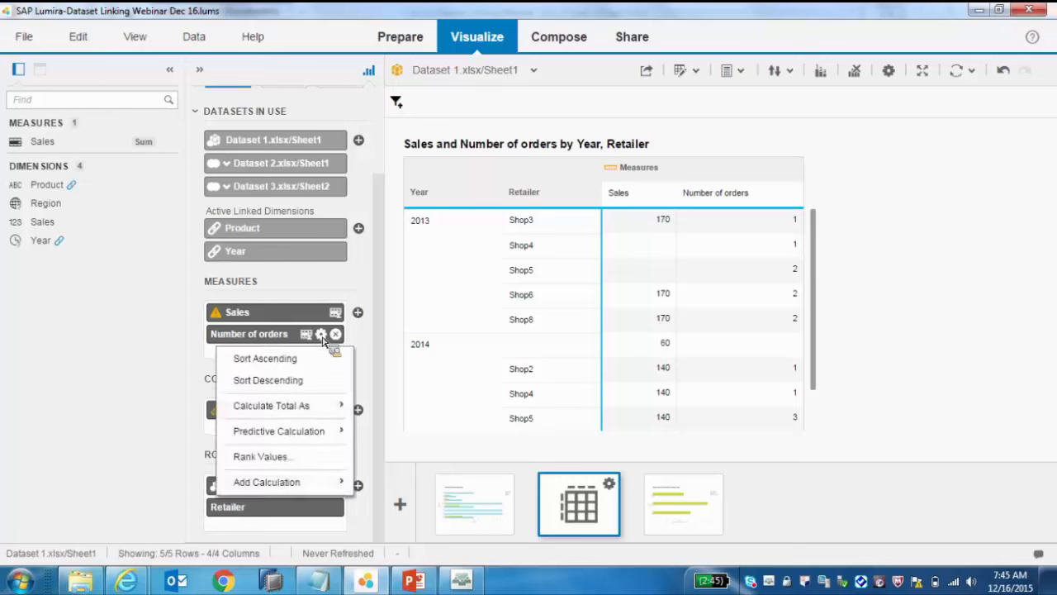
{"action": "mouse_move", "coordinate": [285, 409]}
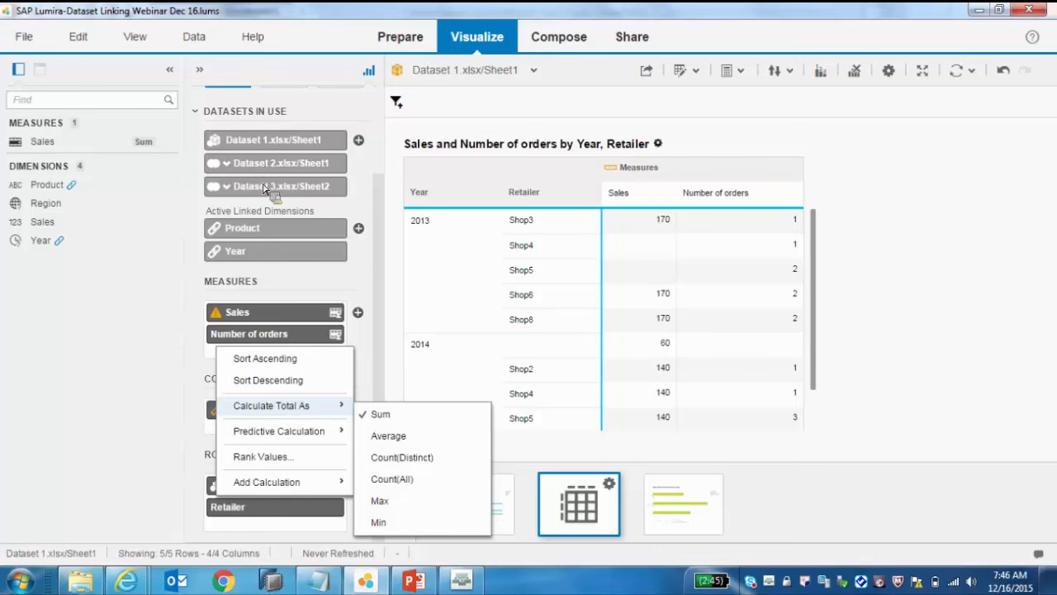
Step: Switch the active dataset to Dataset 3.xlsx/Sheet2
{"action": "left_click", "coordinate": [539, 72]}
{"action": "left_click", "coordinate": [535, 71]}
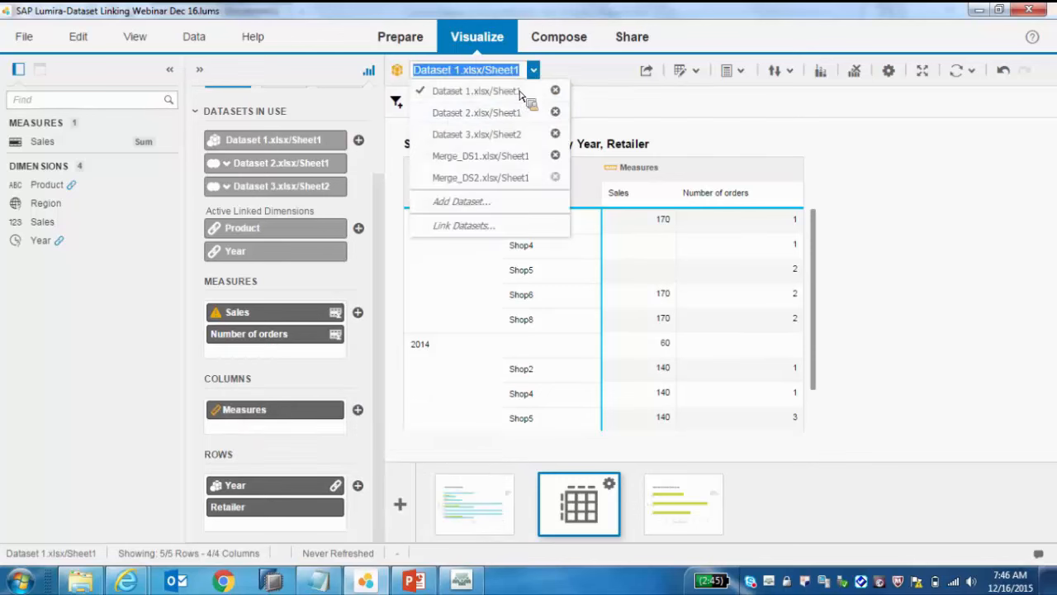
{"action": "left_click", "coordinate": [467, 134]}
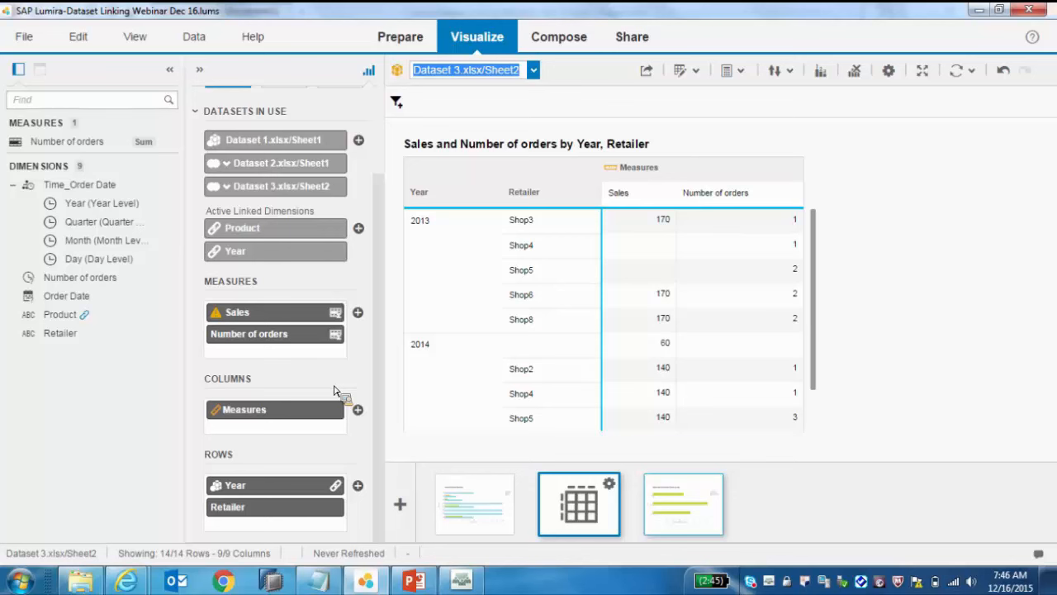
Step: Calculate the total of the Number of orders measure as Count(Distinct)
{"action": "mouse_move", "coordinate": [334, 339]}
{"action": "left_click", "coordinate": [321, 333]}
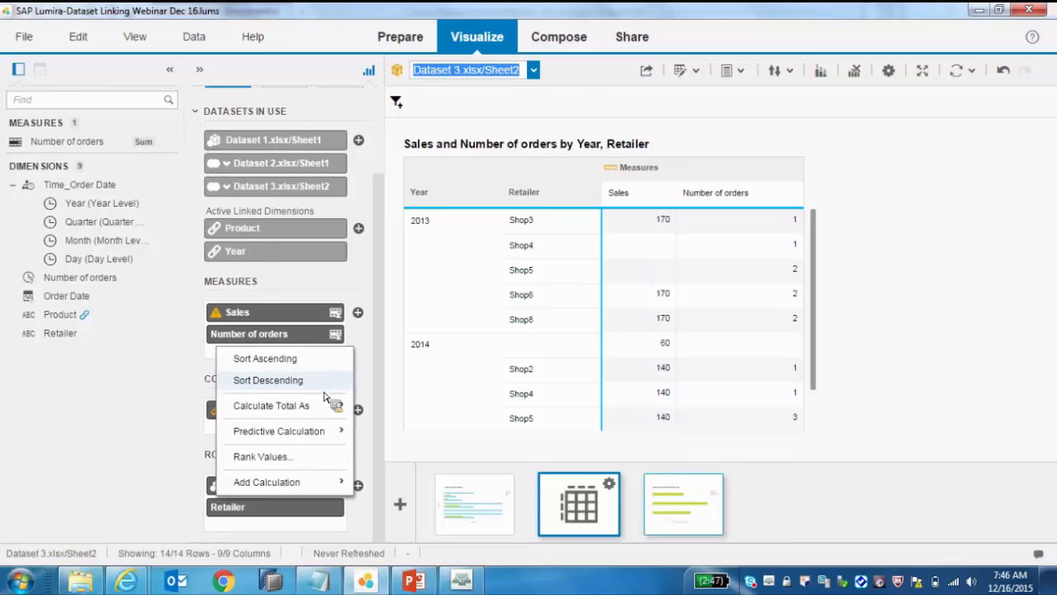
{"action": "mouse_move", "coordinate": [324, 411]}
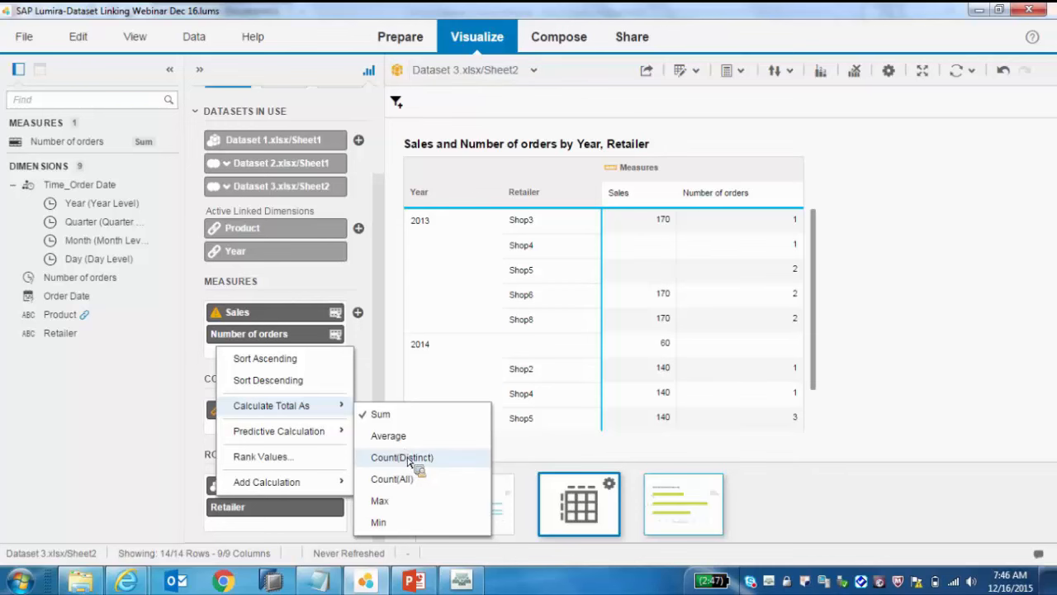
{"action": "left_click", "coordinate": [407, 458]}
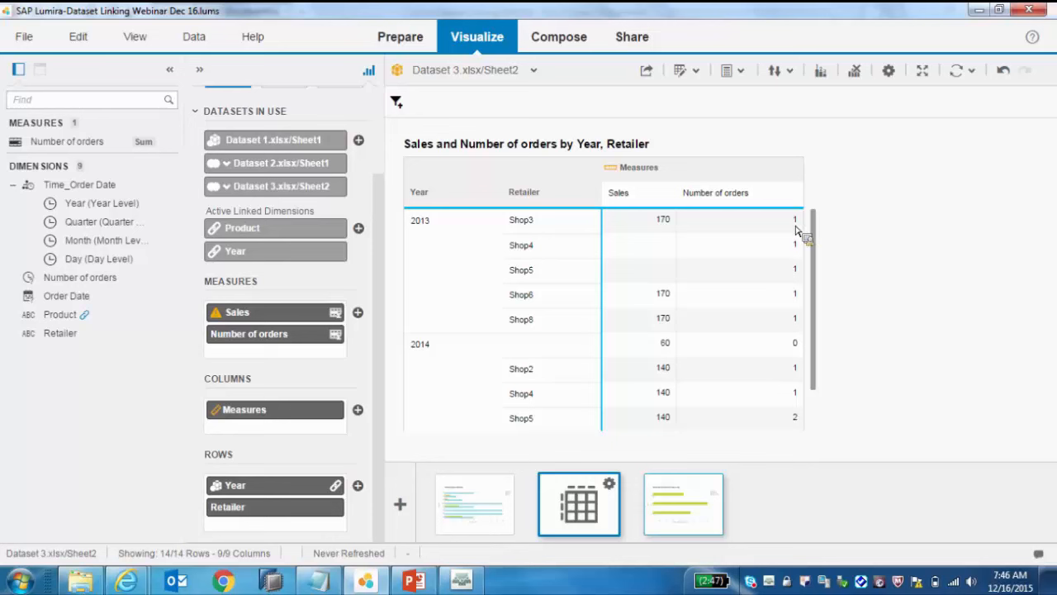
Step: Review the distinct counts per retailer and set the Number of orders total calculation back to Sum
{"action": "left_click_drag", "start_coordinate": [791, 233], "coordinate": [244, 237]}
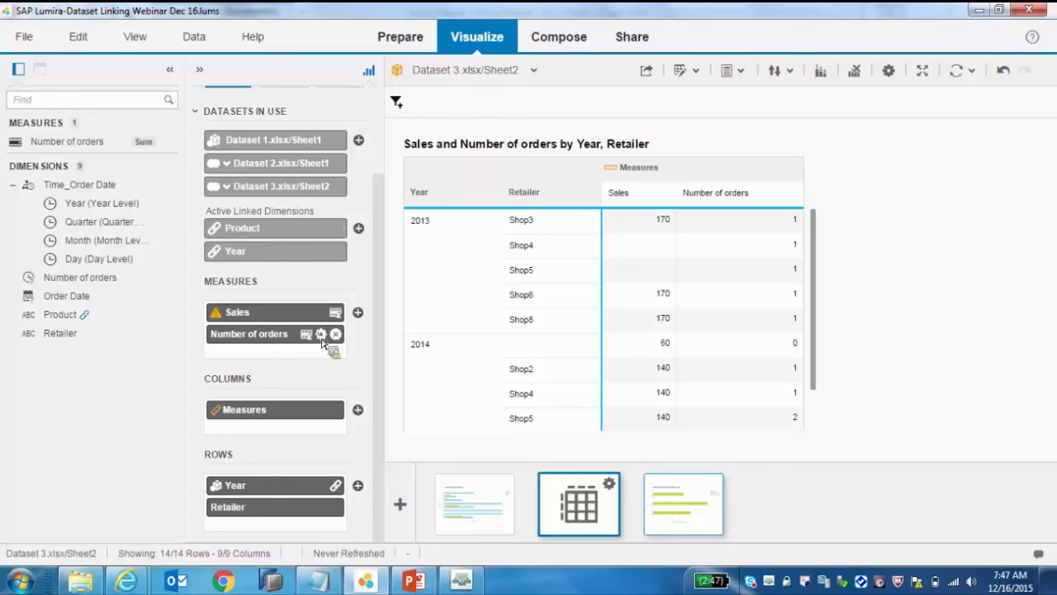
{"action": "left_click", "coordinate": [321, 337]}
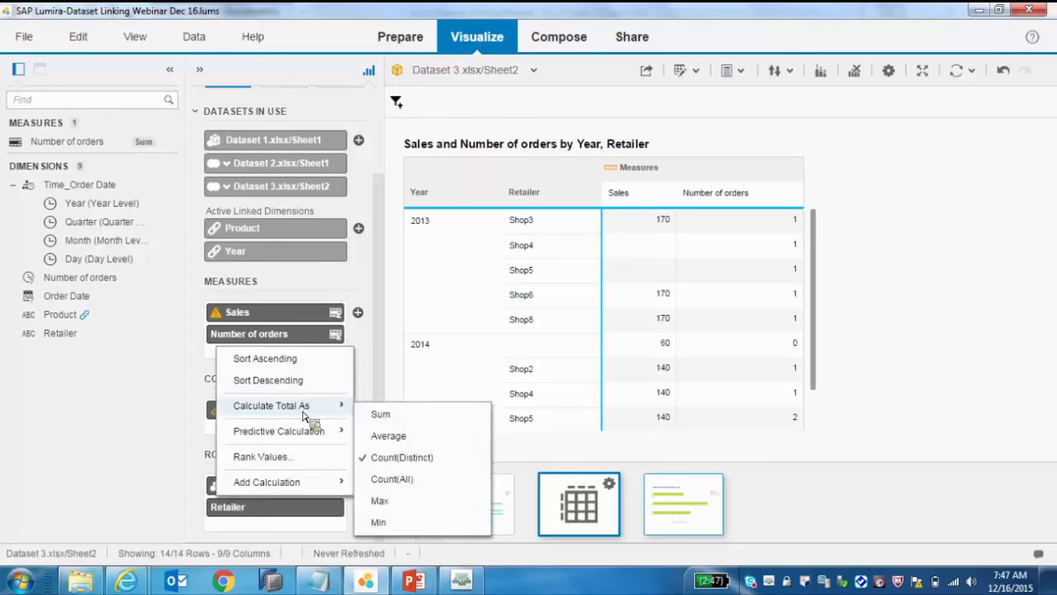
{"action": "left_click", "coordinate": [398, 422]}
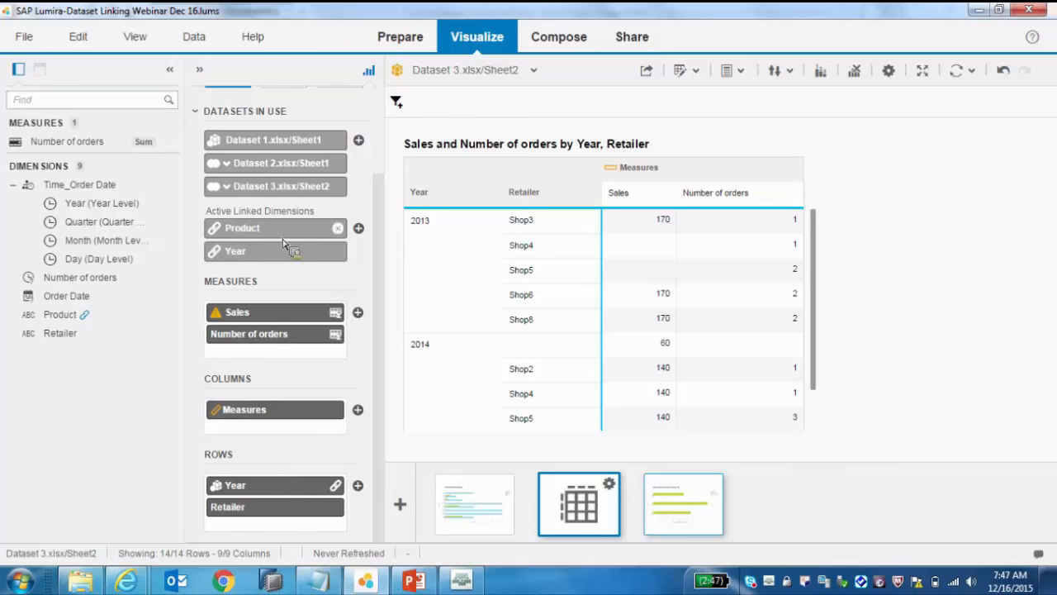
Step: Add the linked Product dimension from Dataset 3 to the crosstab rows below Retailer
{"action": "mouse_move", "coordinate": [283, 242]}
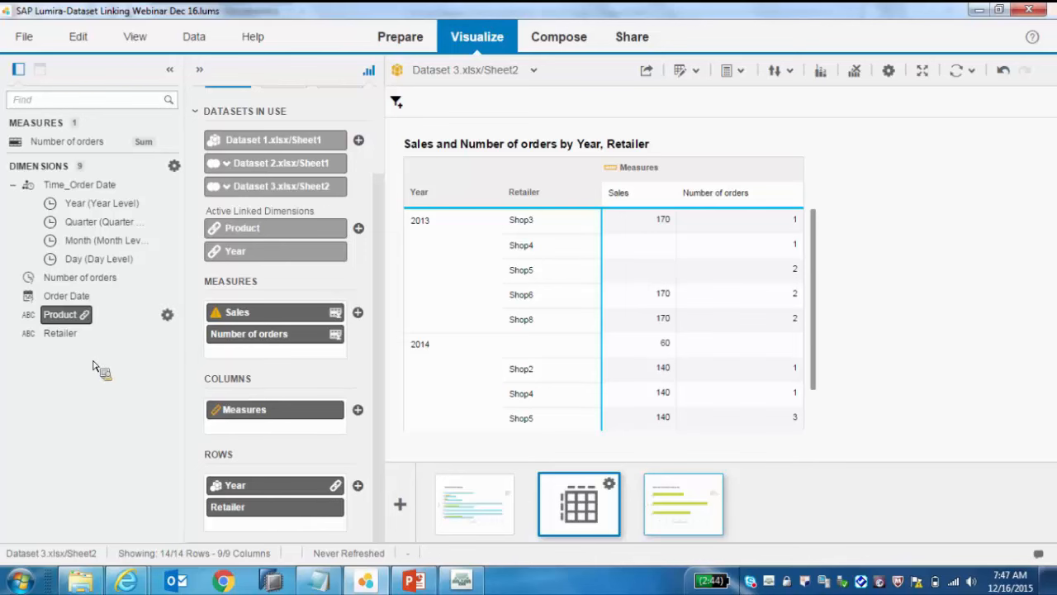
{"action": "left_click_drag", "start_coordinate": [79, 324], "coordinate": [283, 531]}
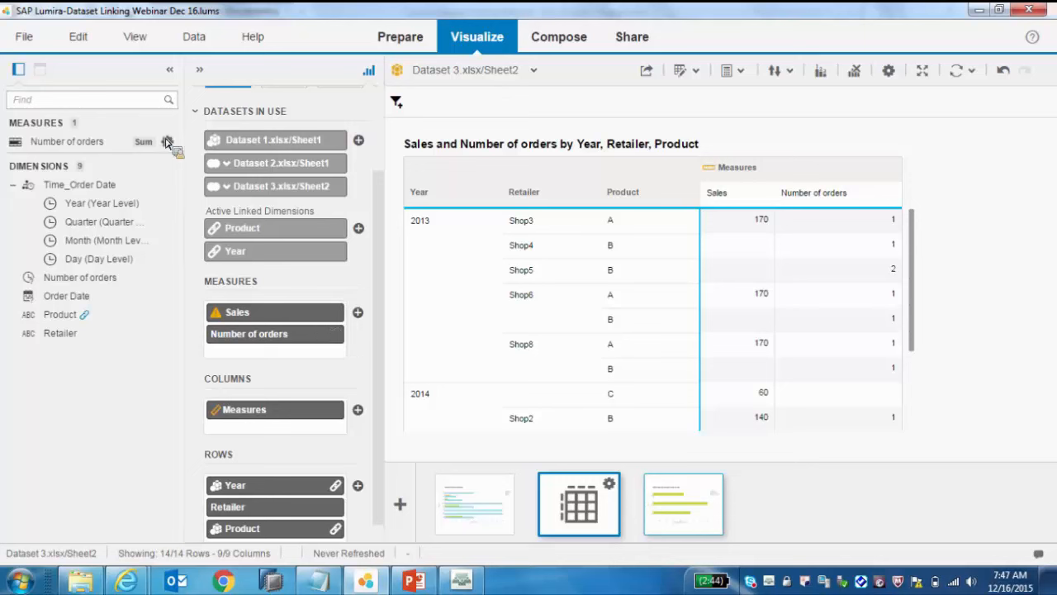
{"action": "mouse_move", "coordinate": [318, 581]}
{"action": "scroll", "coordinate": [299, 491], "scroll_direction": "down", "scroll_amount": 1}
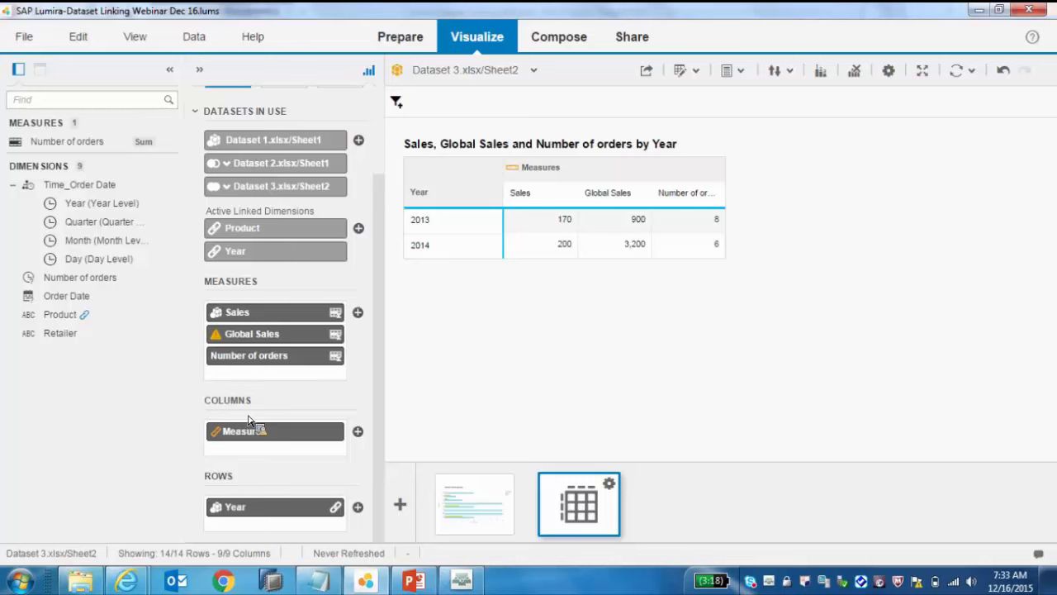
Step: Create a new bar chart visualization showing Global Sales by Year from Dataset 2.xlsx/Sheet1
{"action": "left_click", "coordinate": [400, 505]}
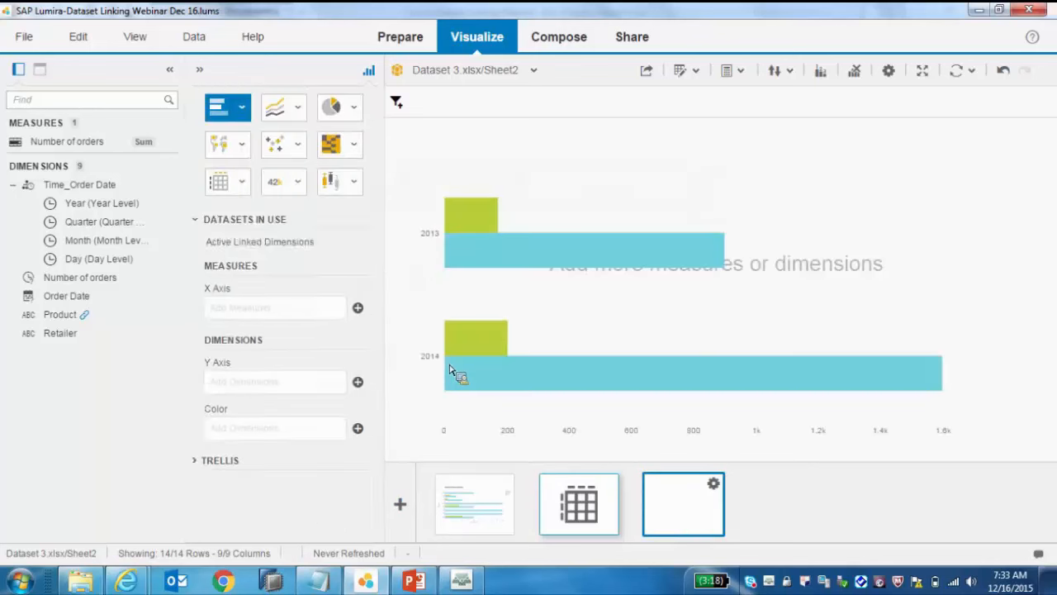
{"action": "left_click", "coordinate": [534, 70]}
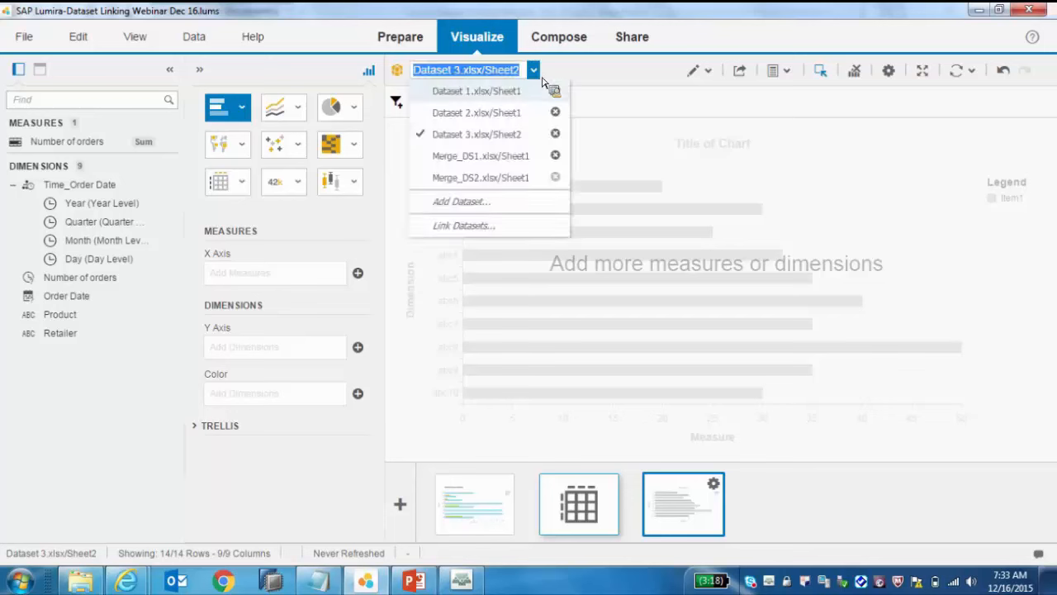
{"action": "left_click", "coordinate": [474, 117]}
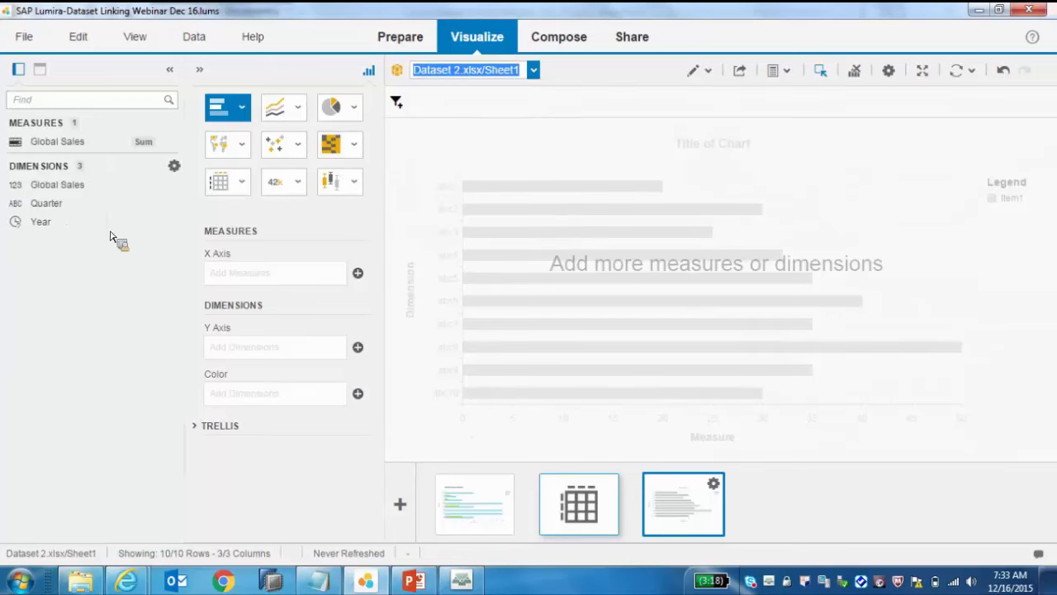
{"action": "double_click", "coordinate": [50, 223]}
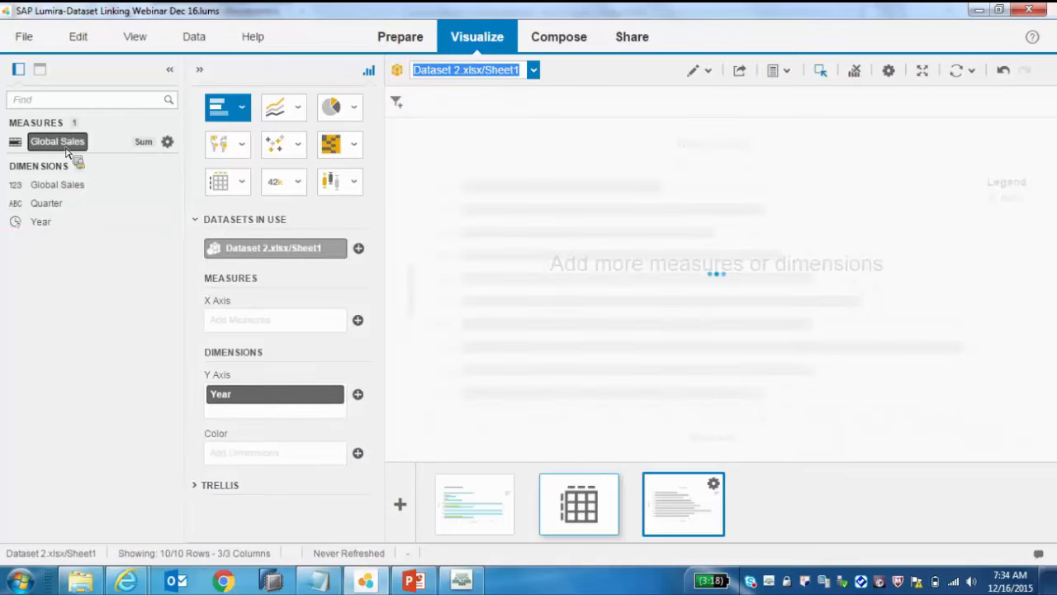
{"action": "double_click", "coordinate": [71, 143]}
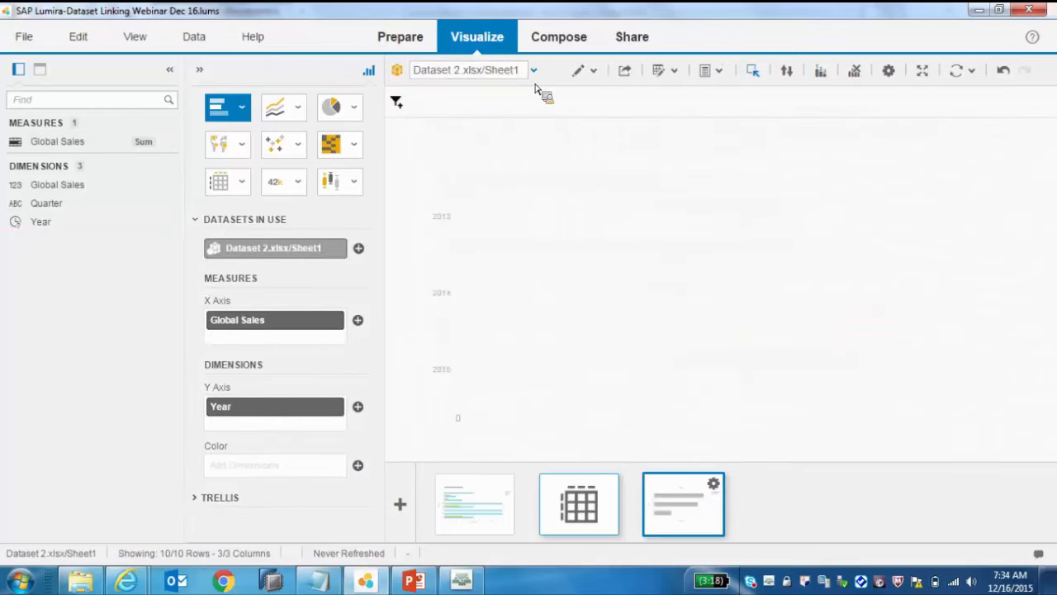
Step: Add the Number of orders measure from Dataset 3.xlsx/Sheet2 to the Global Sales by Year chart
{"action": "left_click", "coordinate": [534, 73]}
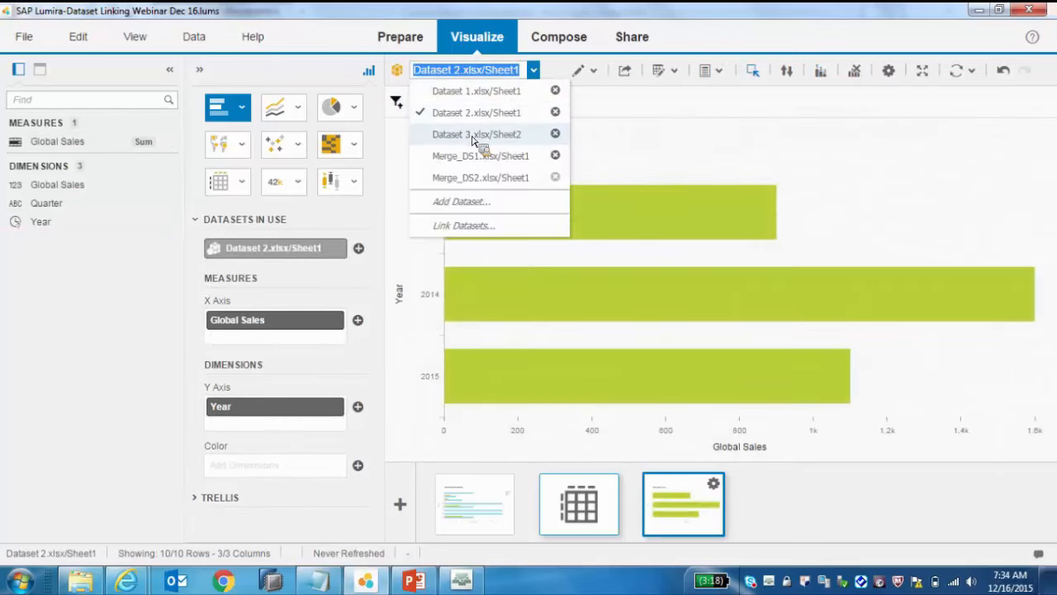
{"action": "left_click", "coordinate": [475, 137]}
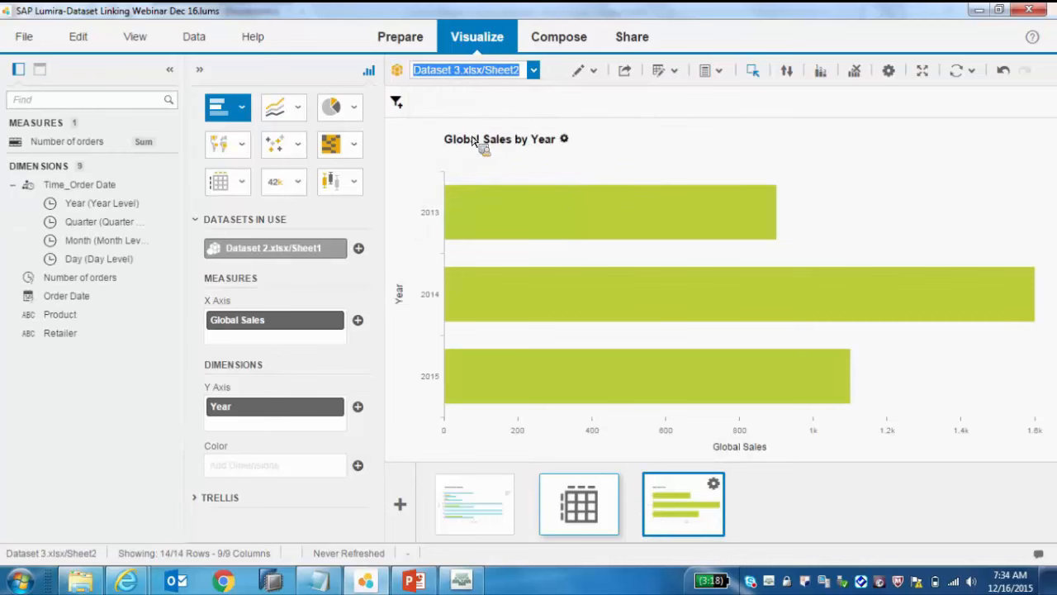
{"action": "double_click", "coordinate": [68, 151]}
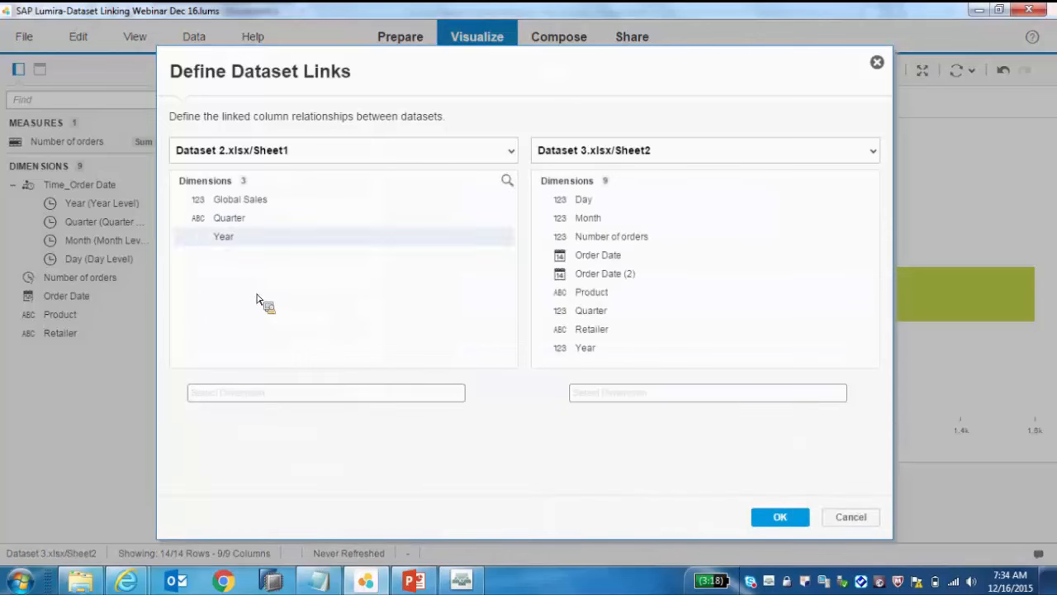
Step: Link Year in Dataset 2.xlsx/Sheet1 to Year in Dataset 3.xlsx/Sheet2, and return to the crosstab visualization
{"action": "left_click", "coordinate": [323, 243]}
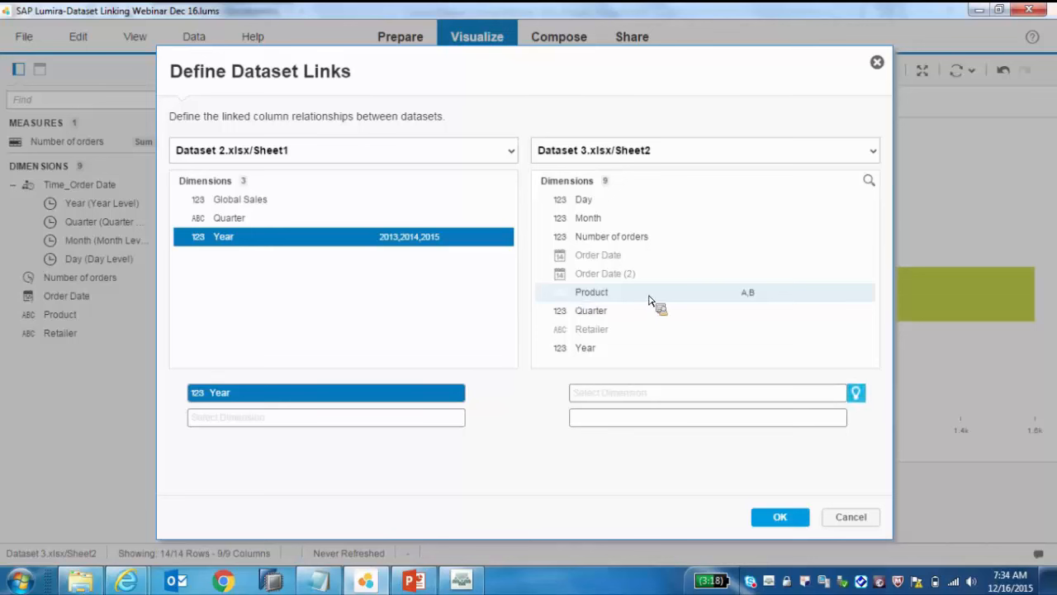
{"action": "left_click", "coordinate": [602, 353]}
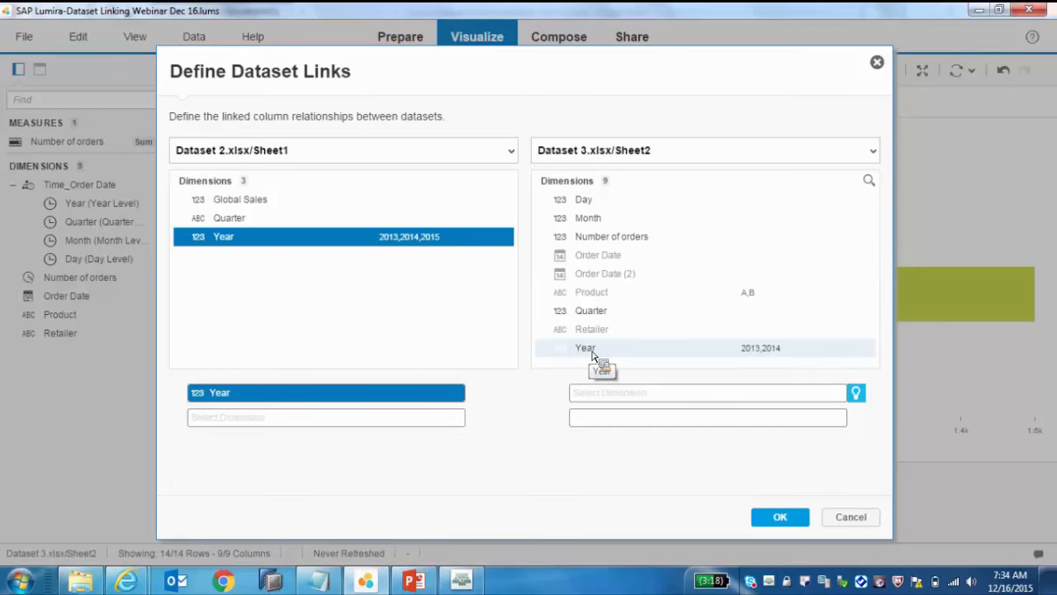
{"action": "left_click", "coordinate": [776, 520]}
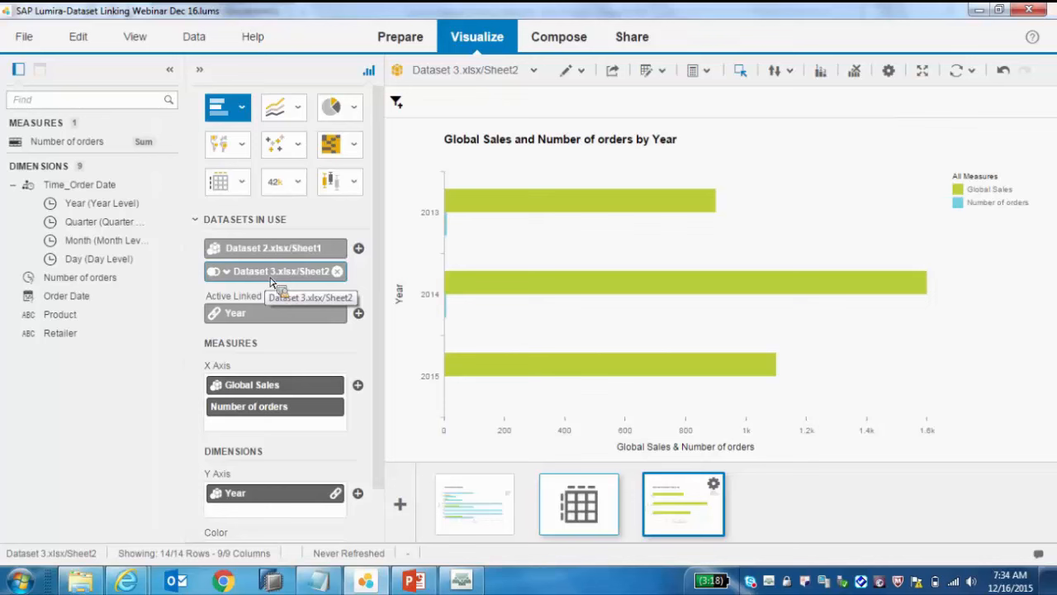
{"action": "left_click", "coordinate": [570, 516]}
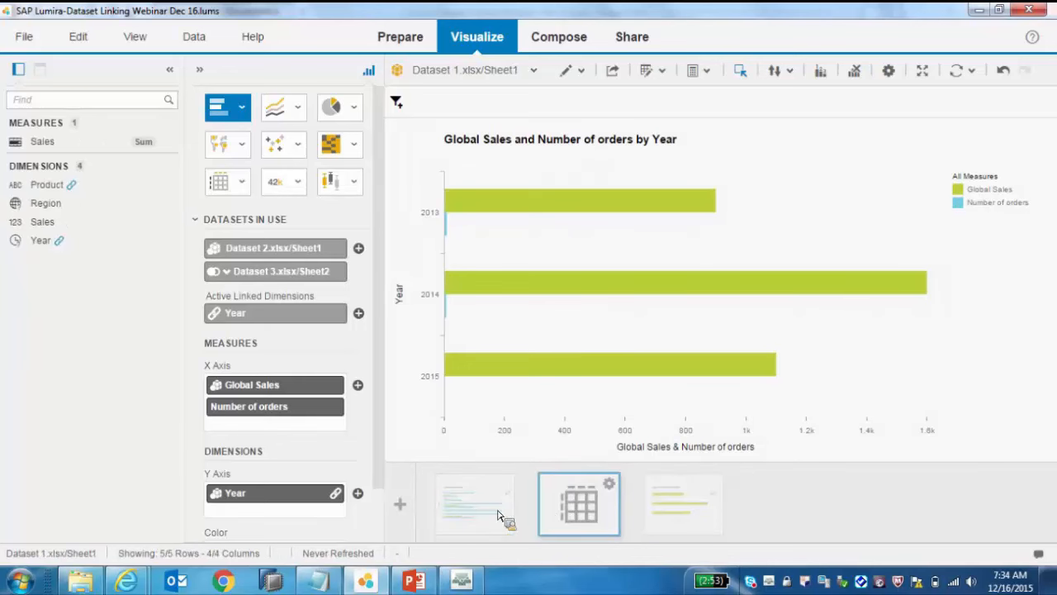